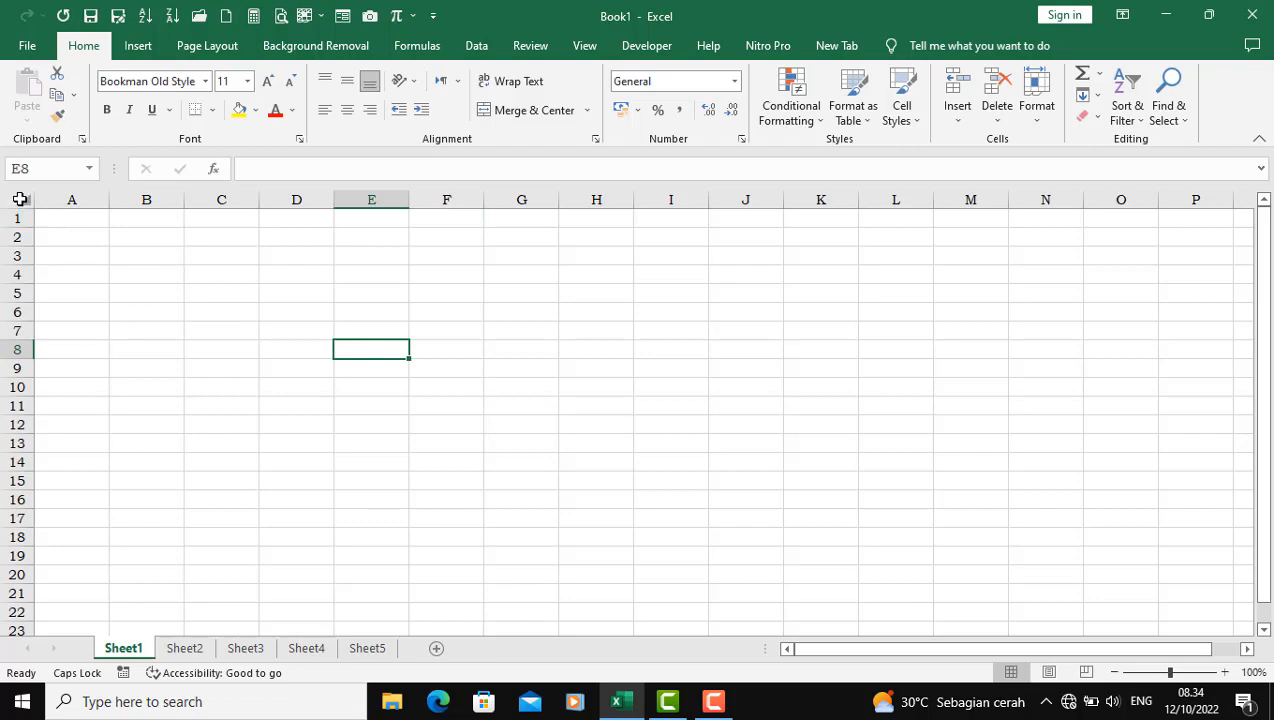
Step: Set the fill of every cell on Sheet1 to No Fill
click(23, 199)
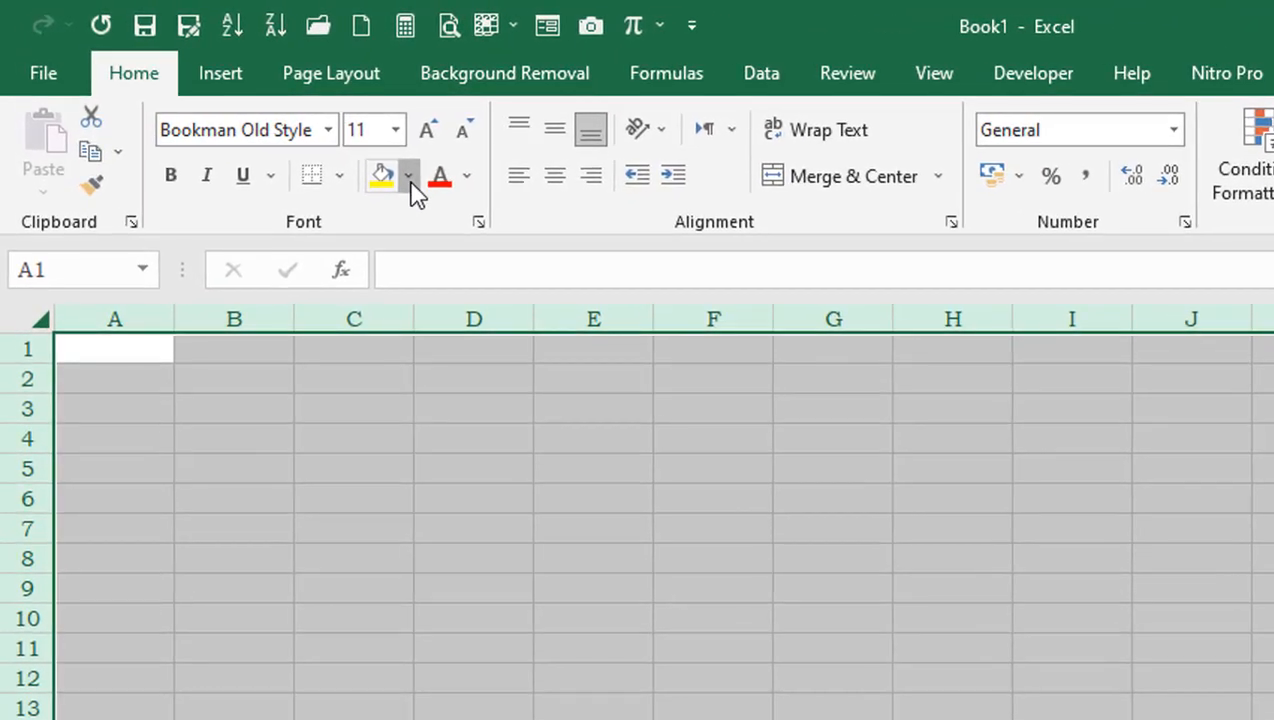
click(409, 177)
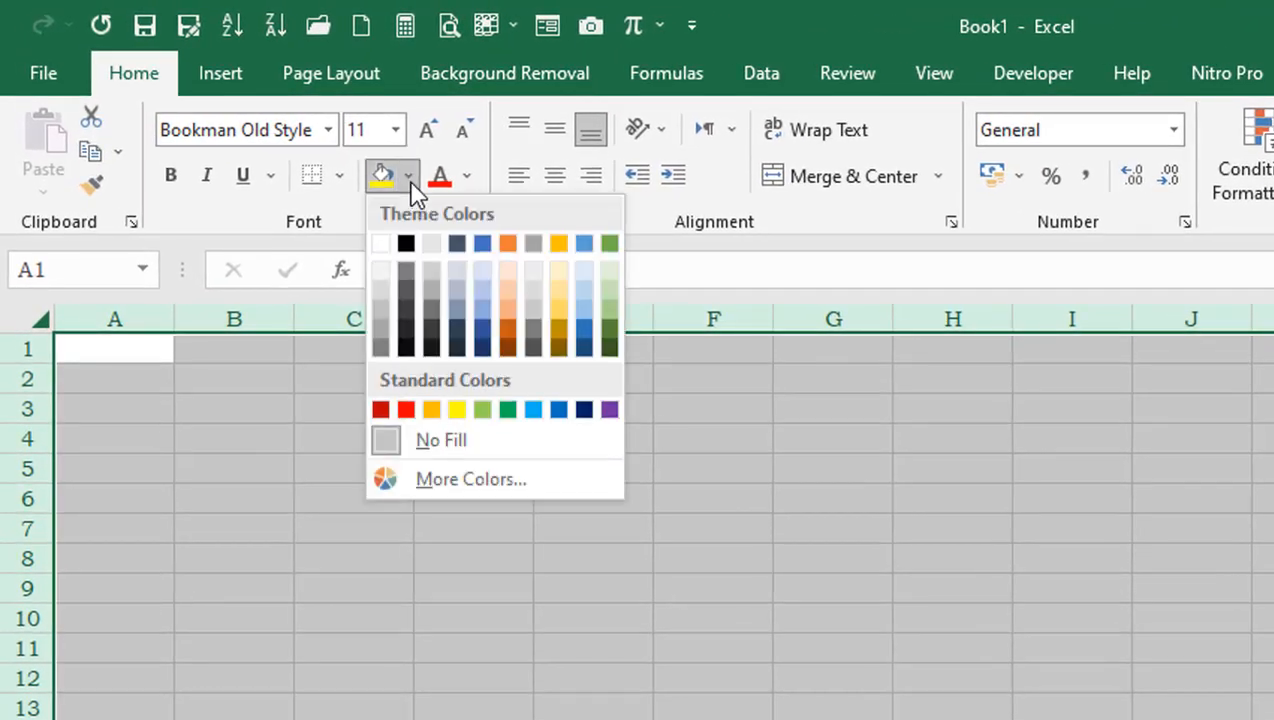
click(505, 446)
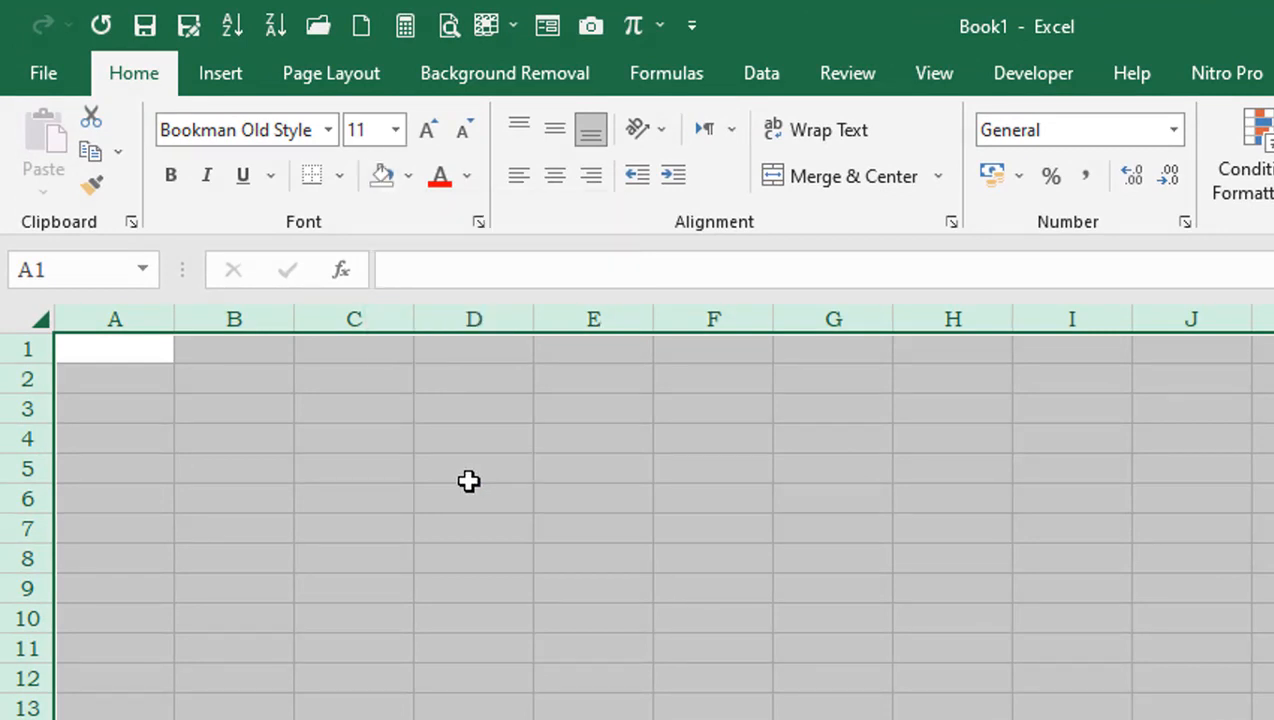
click(471, 495)
Step: Fill all cells of Sheet1 with white so the gridlines are hidden
click(33, 322)
click(408, 176)
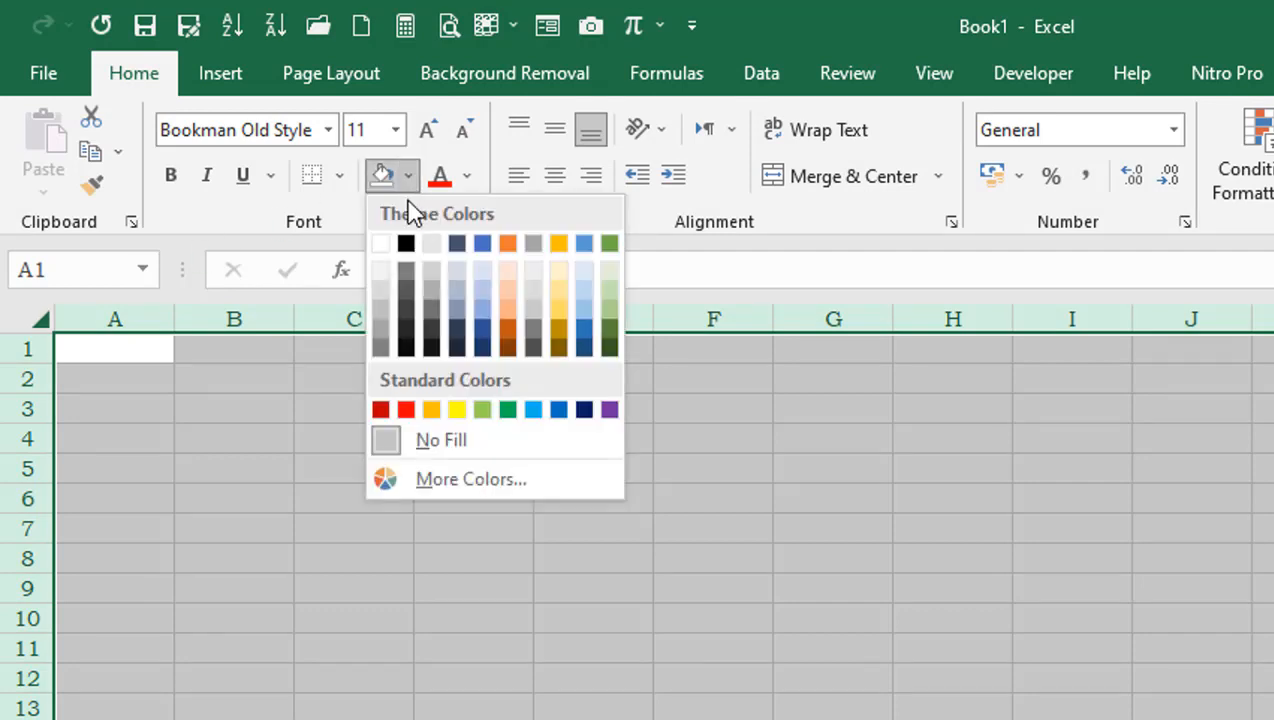
click(381, 270)
click(466, 672)
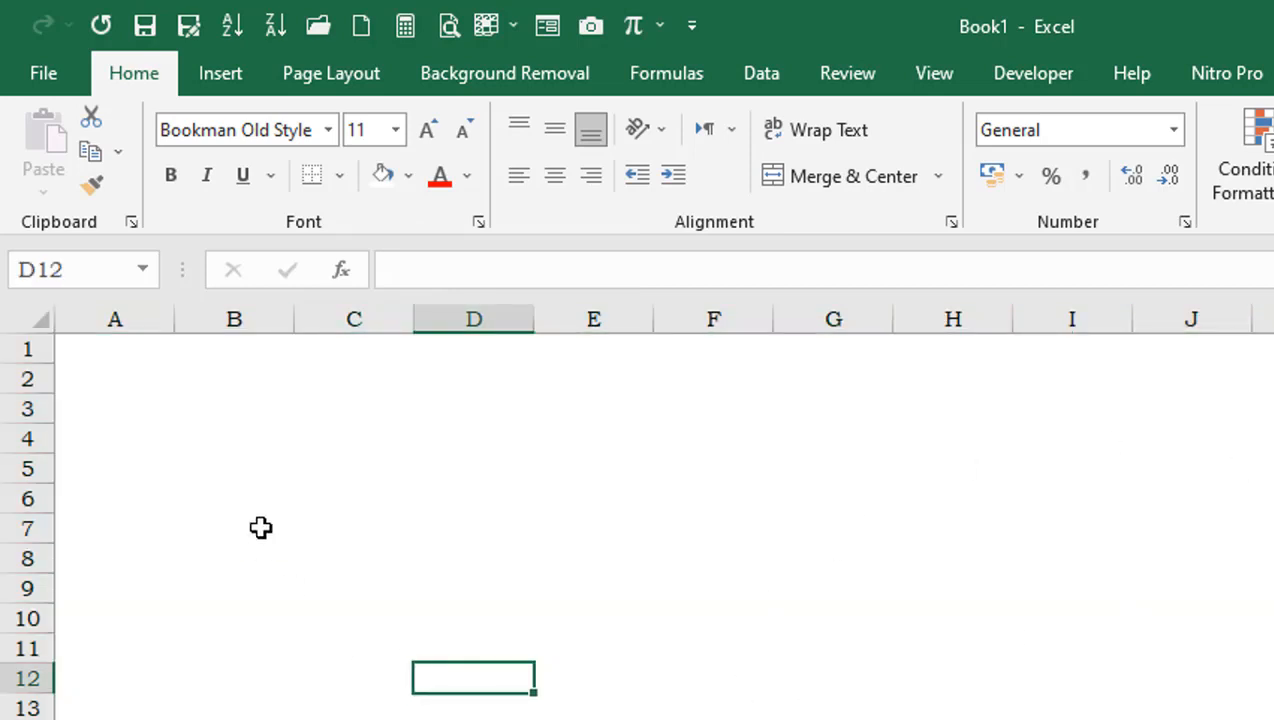
Step: Enter the title line "DAFTARA HADIR PESERTA" in cell A2
click(127, 382)
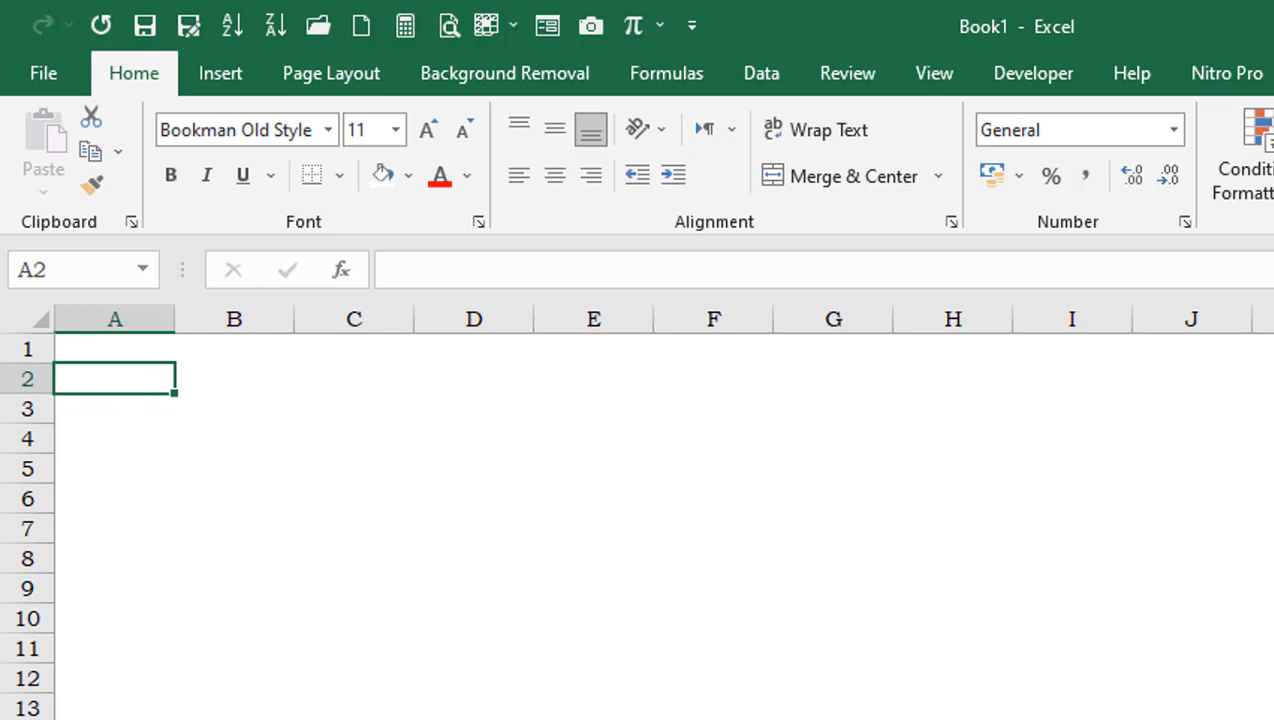
text(DAFTARA HA)
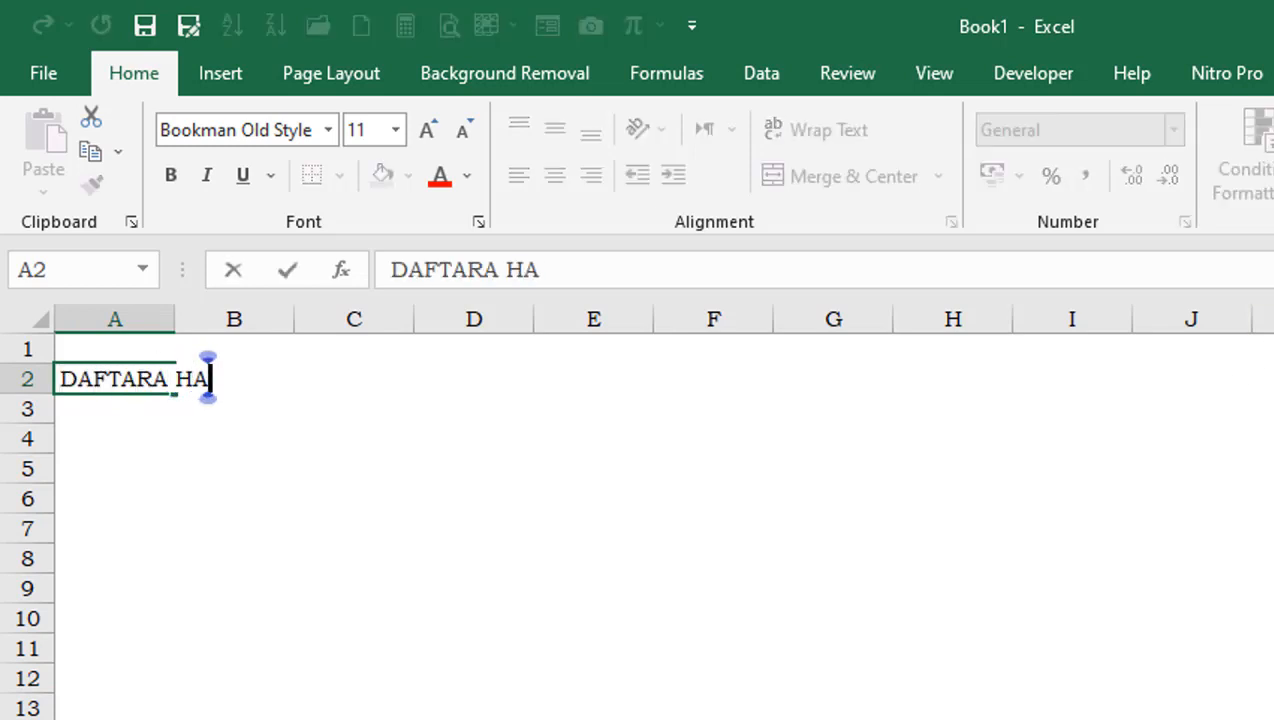
text(DIR )
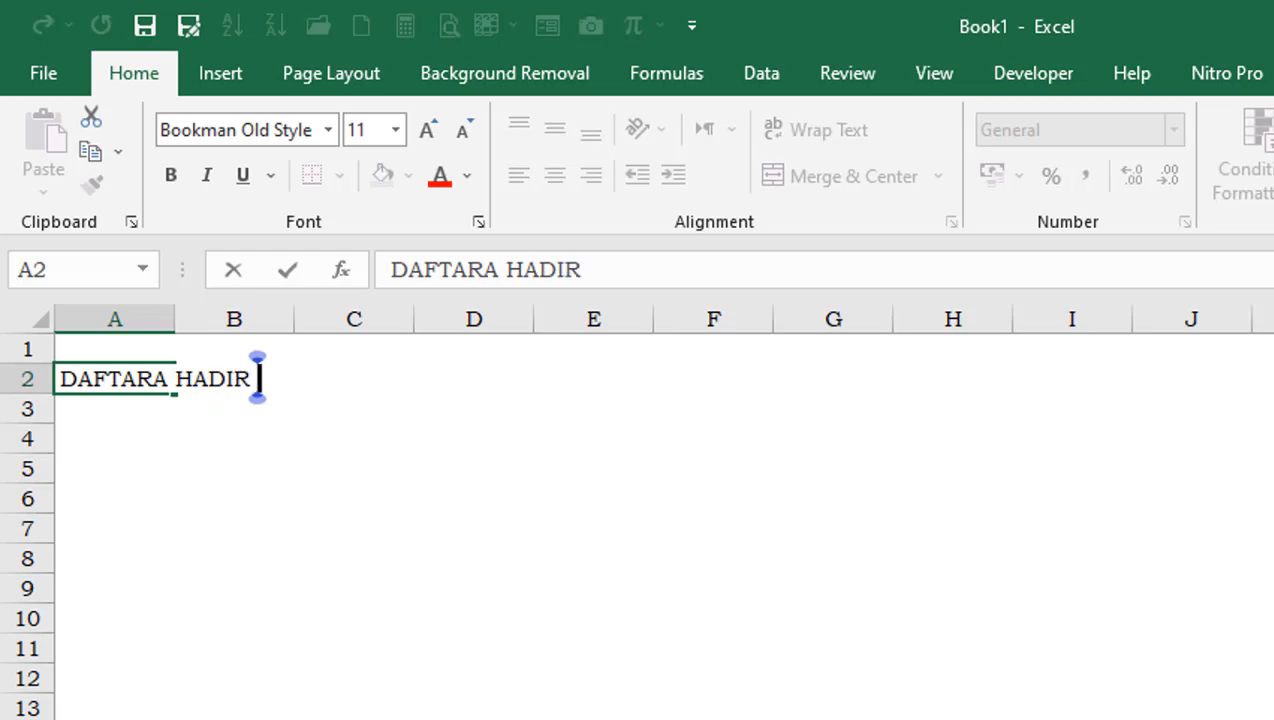
text(PESERTA)
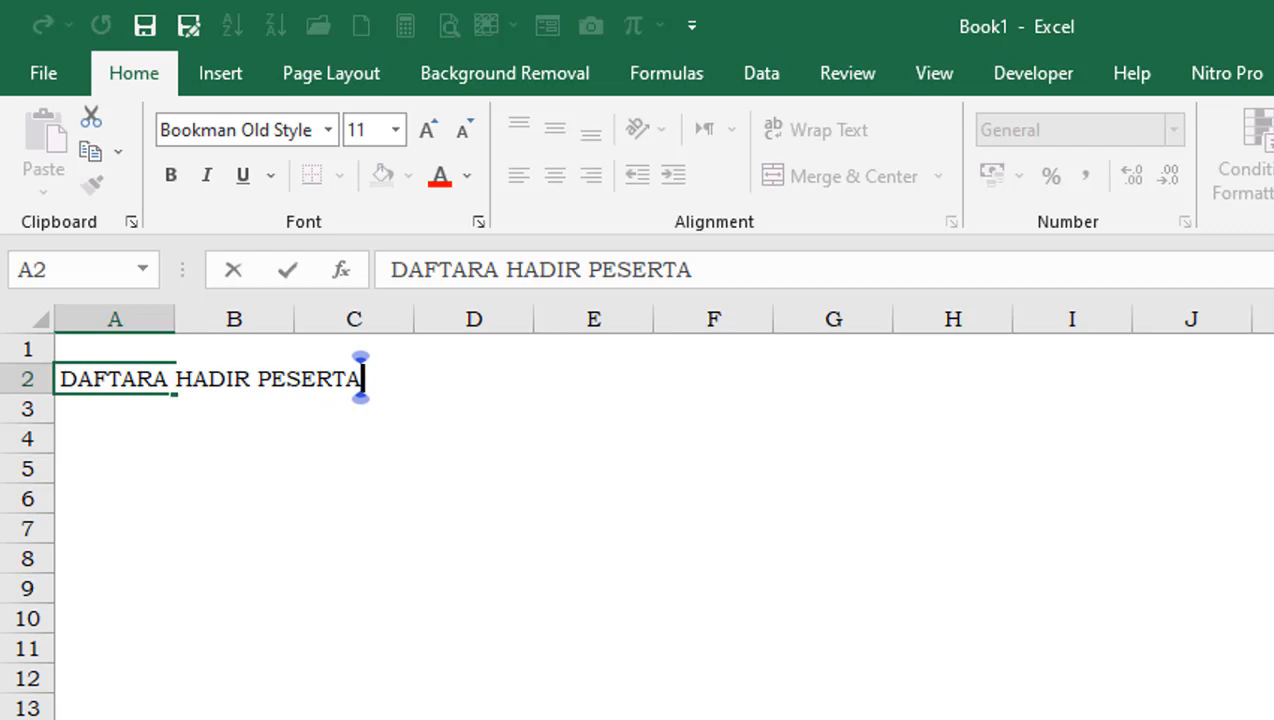
key(Return)
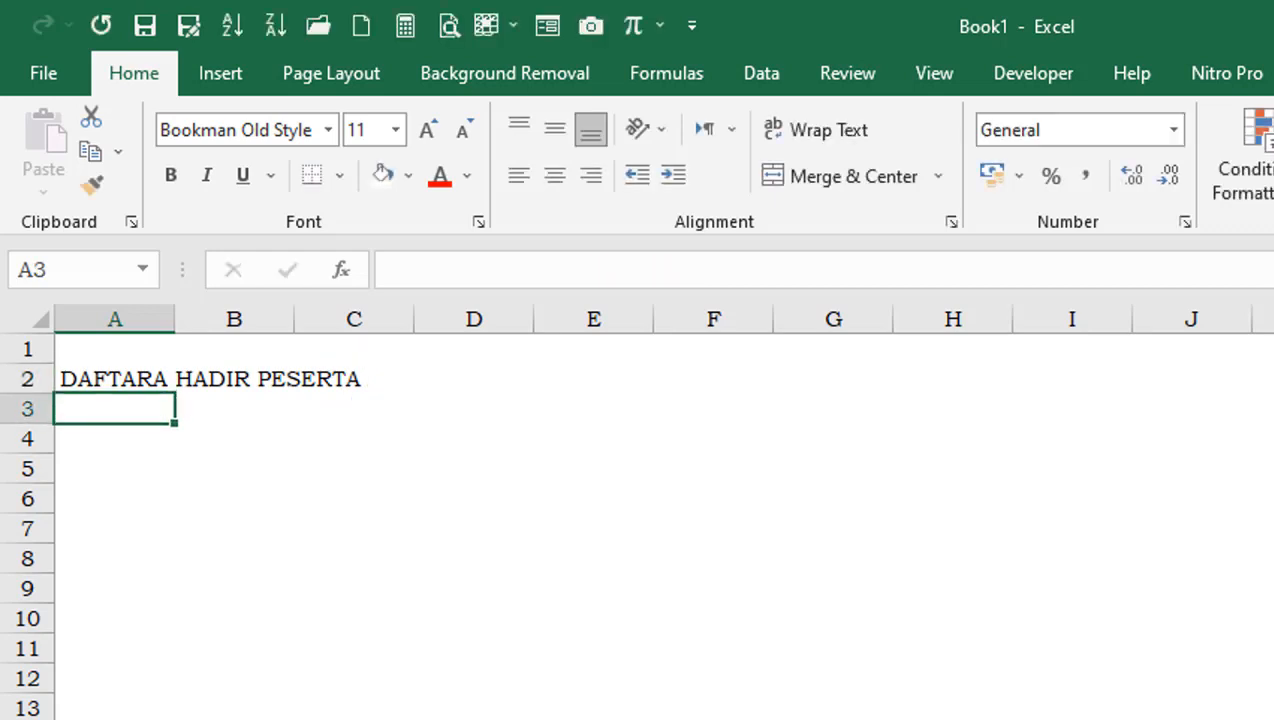
Step: Enter the second title line "UJIAN SEMESTER GANJIL TAHUN PELAJARAN 2021/2022" in cell A3
text(UJIAN)
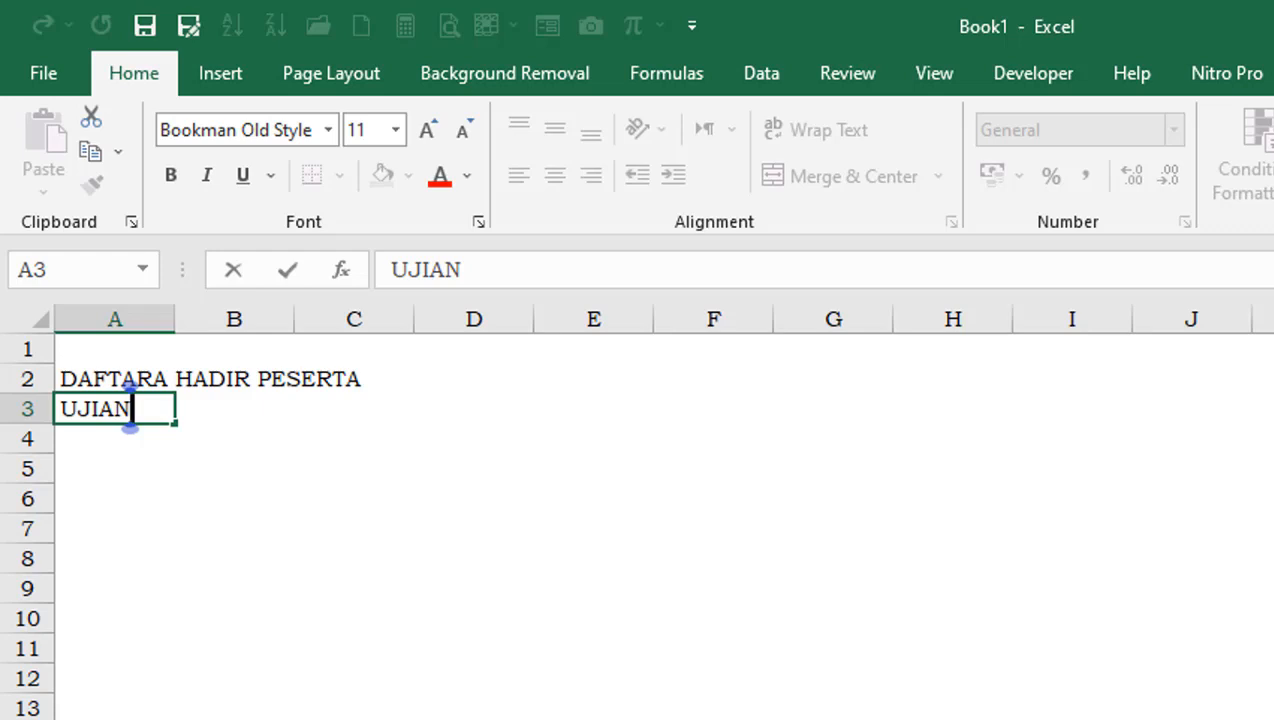
text( SEME)
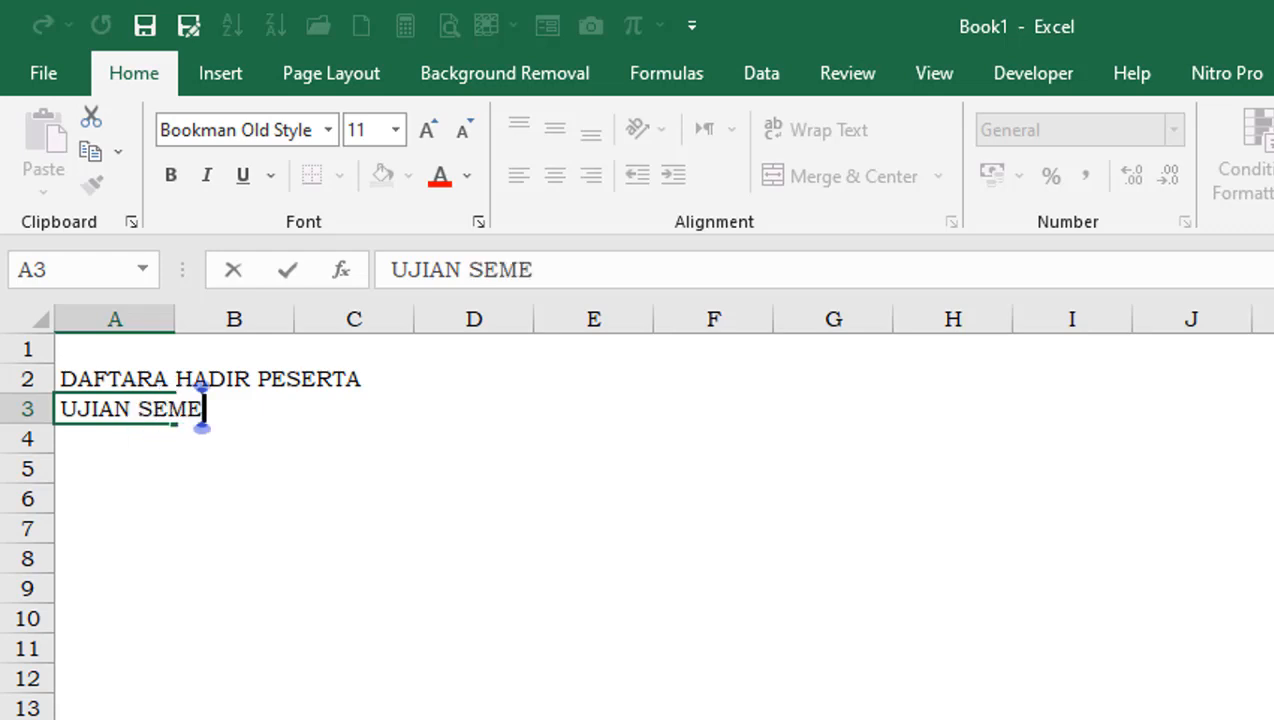
text(STER GA)
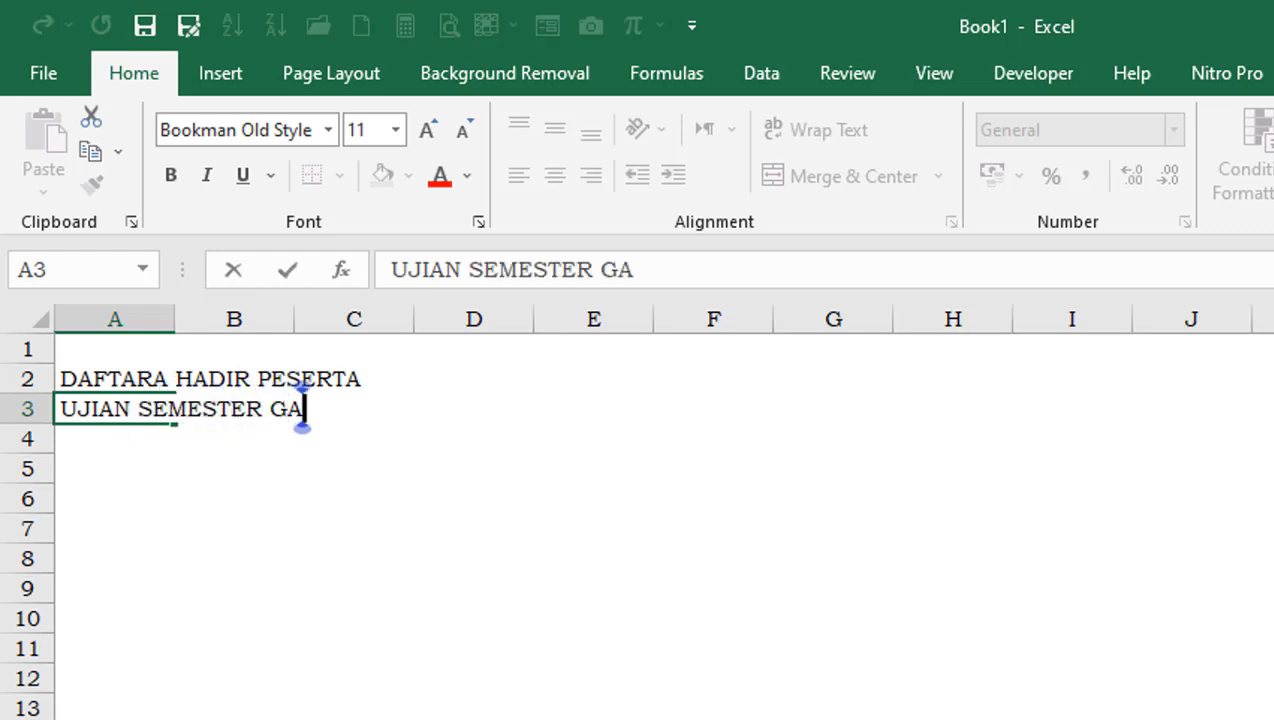
text(NJIL )
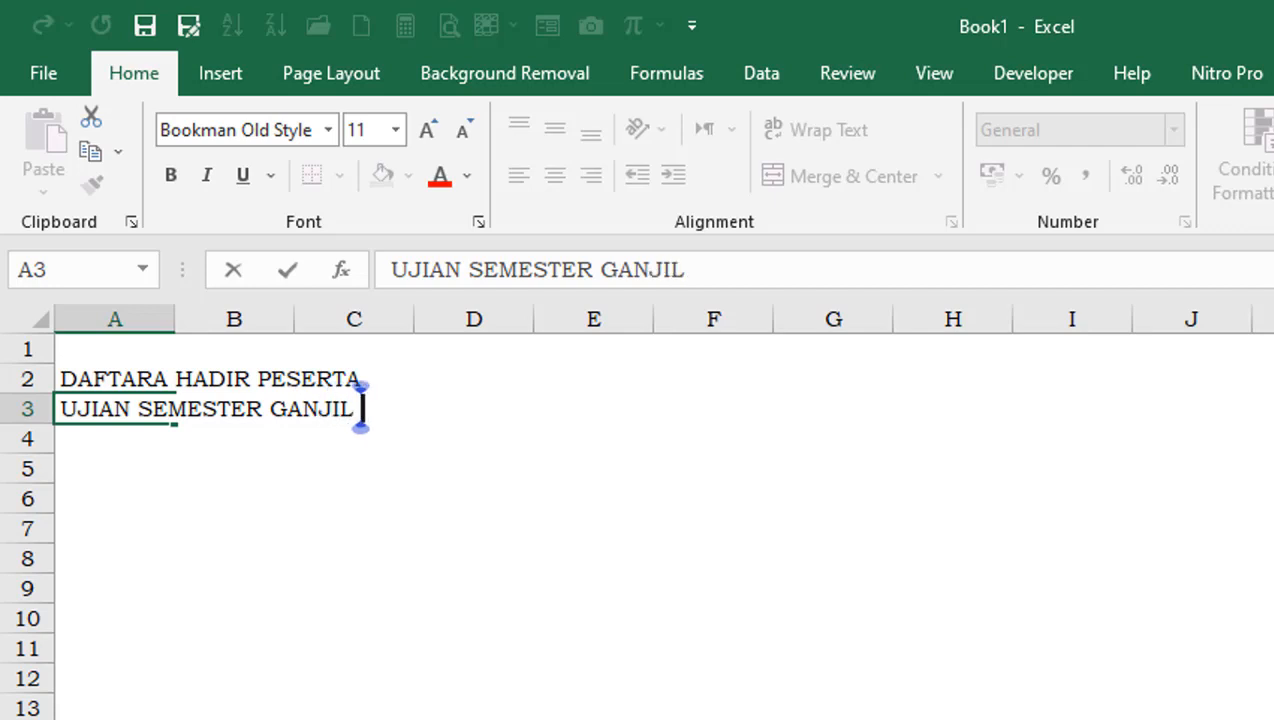
text(TAHUN )
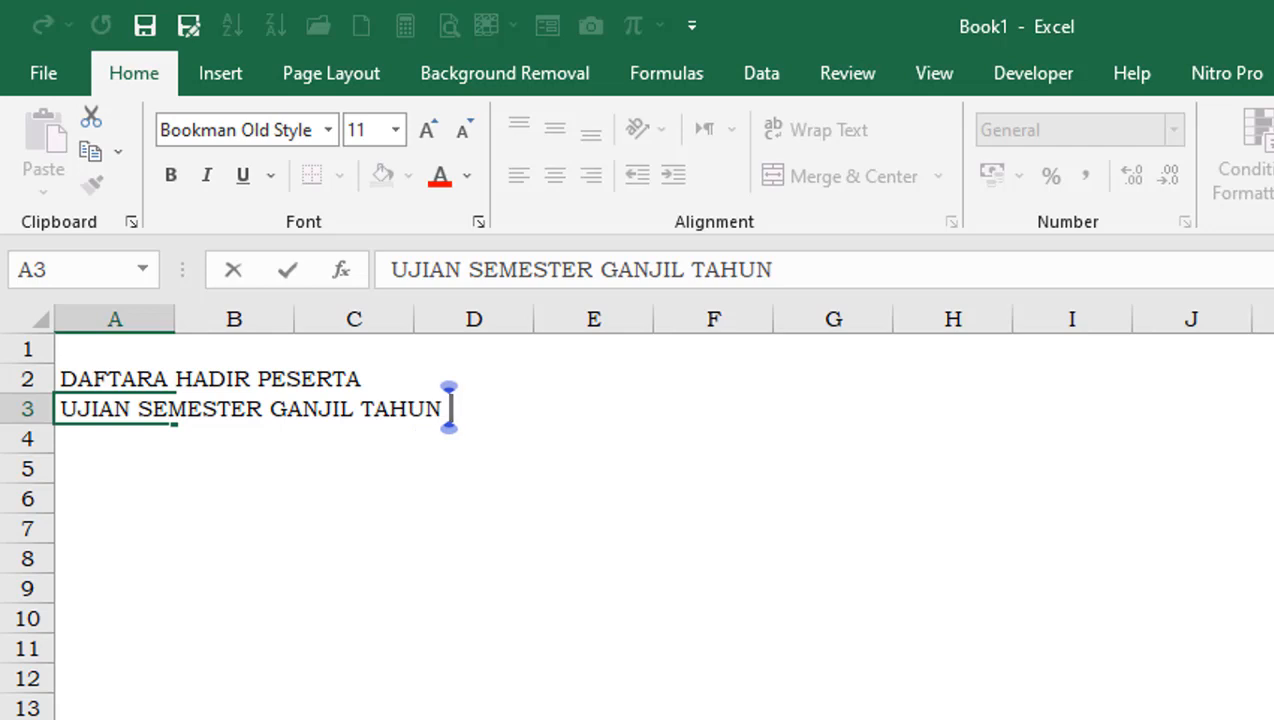
text(PELAJARAN)
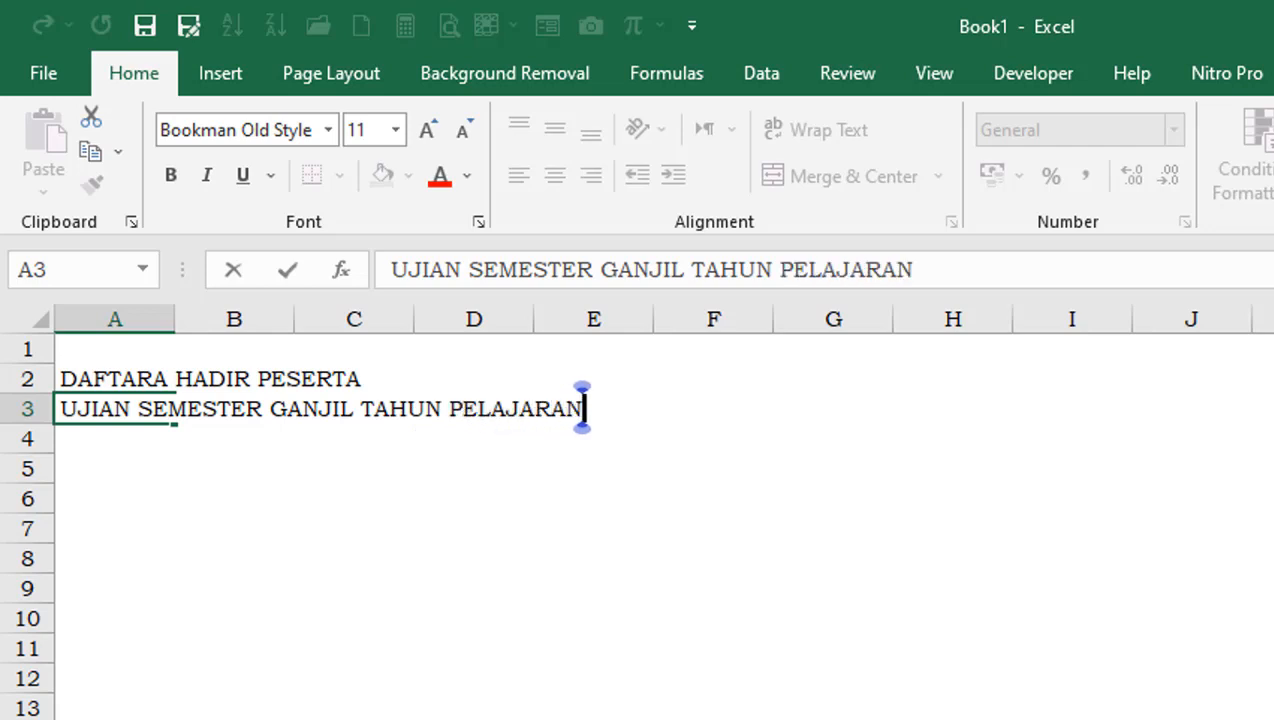
text( 2021)
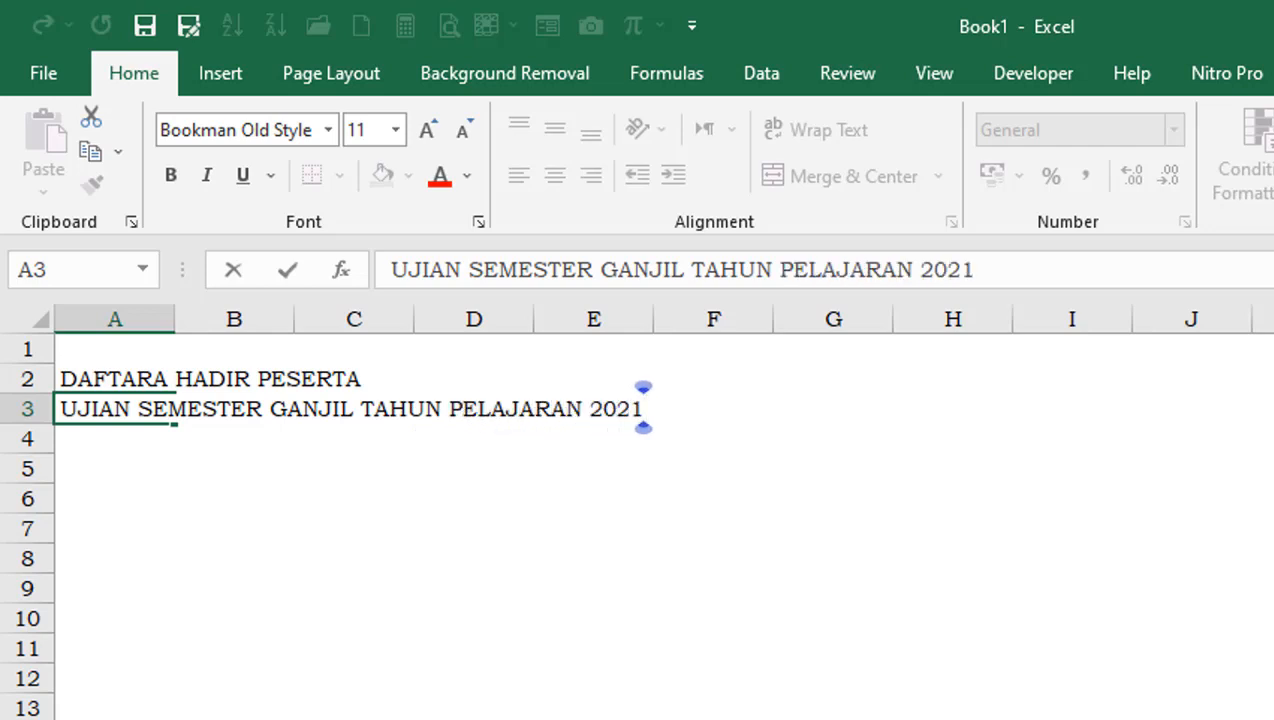
text(/2022)
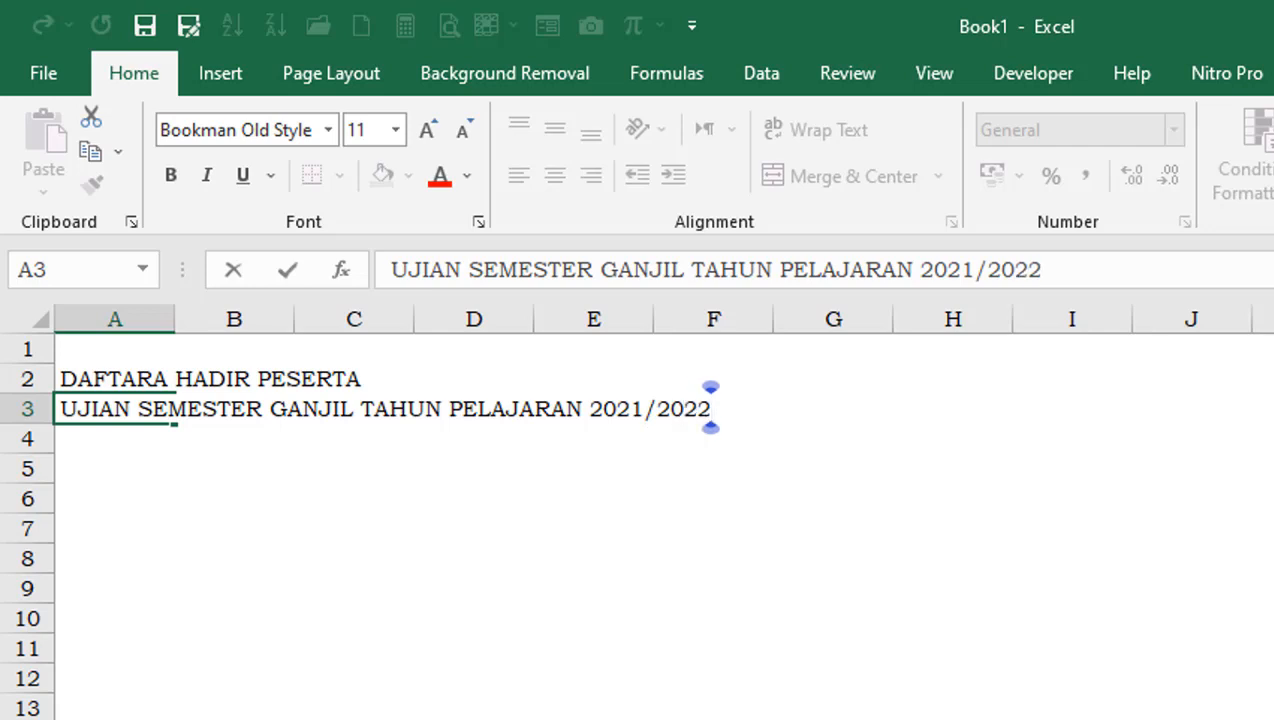
key(Return)
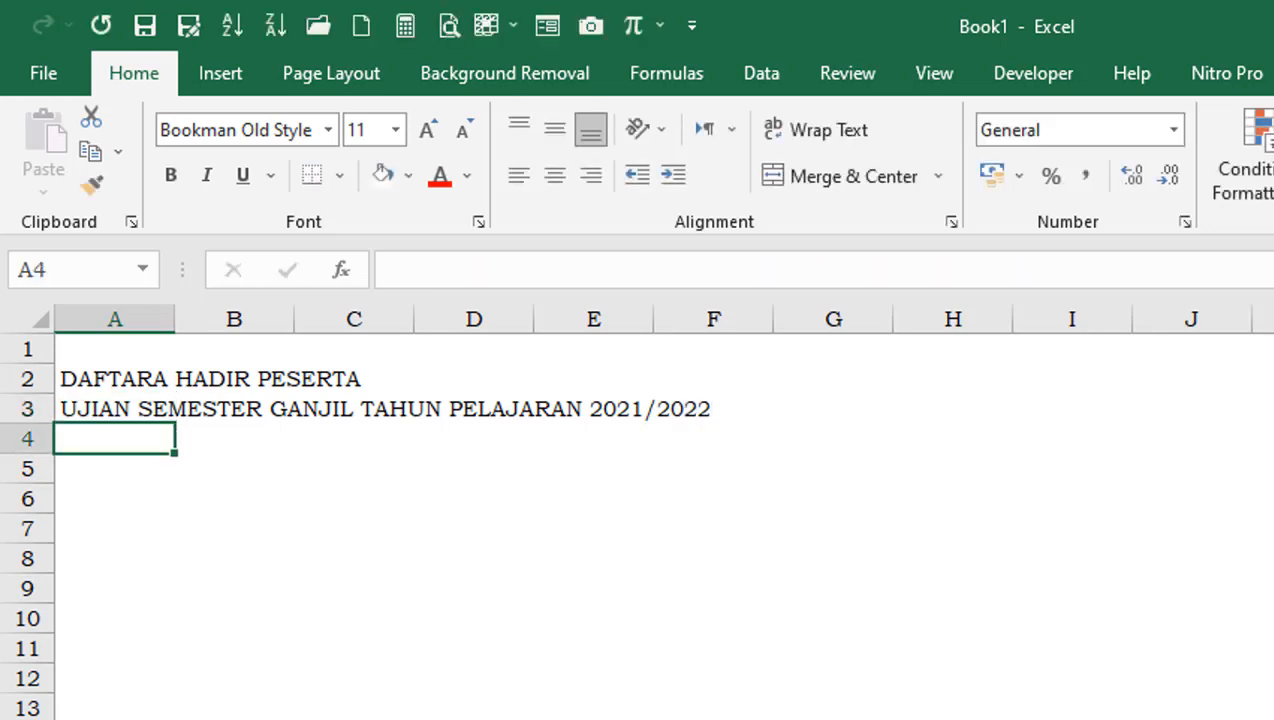
Step: Enter the label "KELAS" in cell A5, leaving row 4 blank under the title
key(Return)
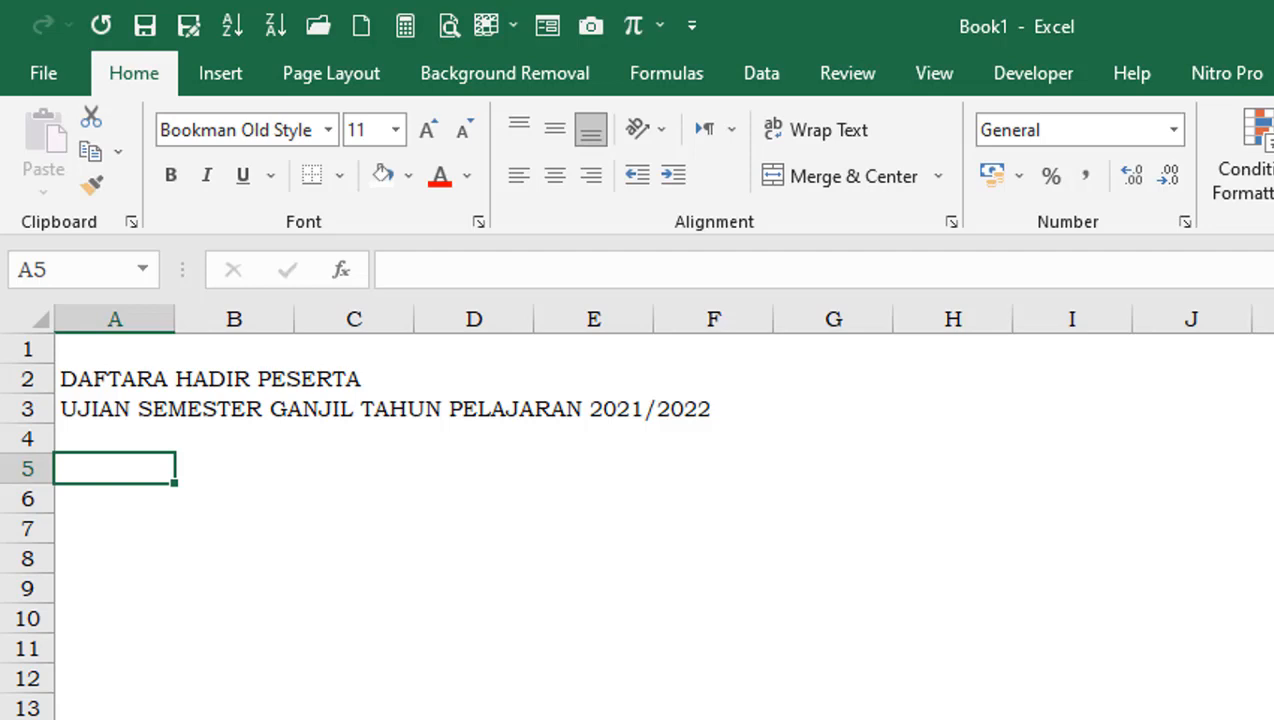
text(KELAS)
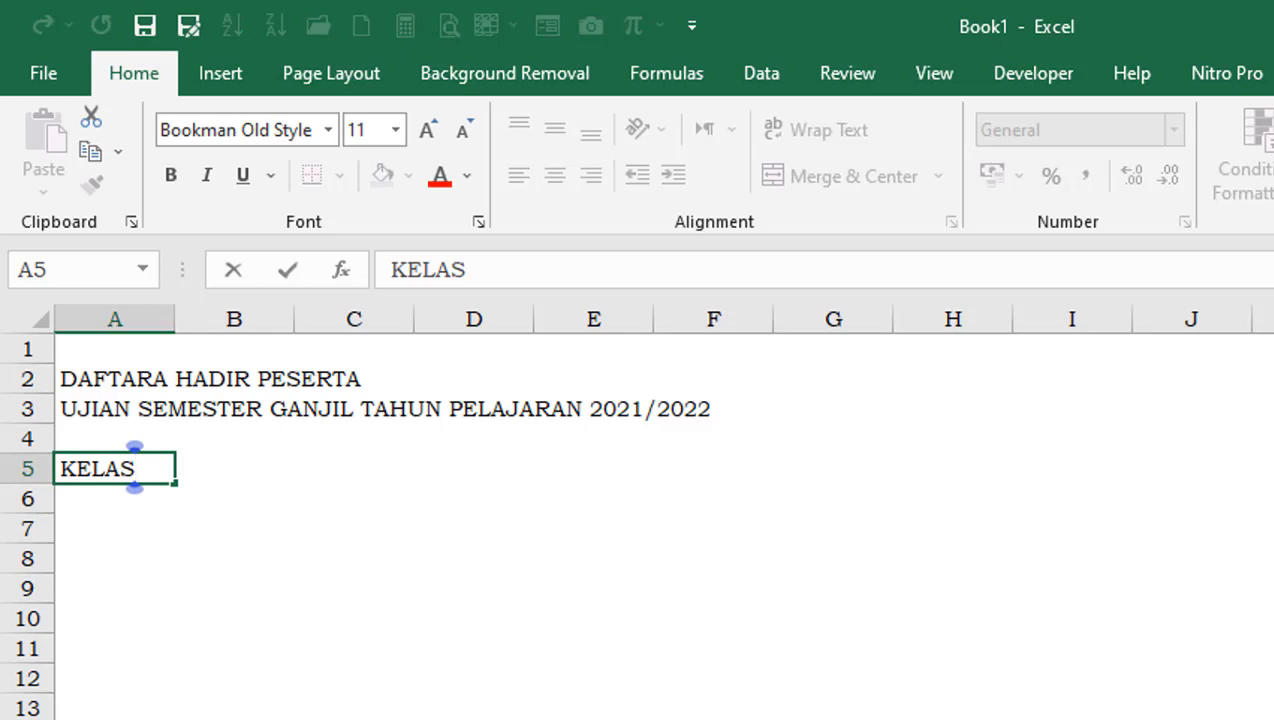
key(Return)
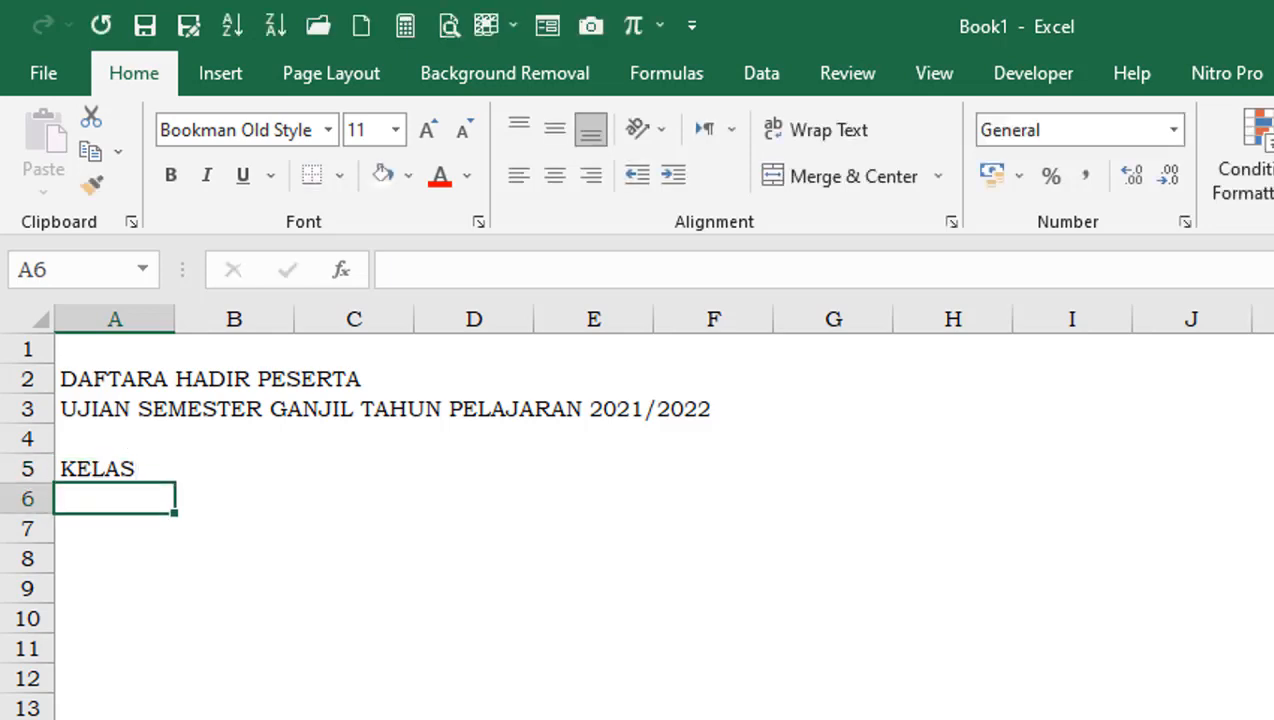
Step: Enter the label "PUKUL" in cell A6, directly below the KELAS label
text(PUKUL)
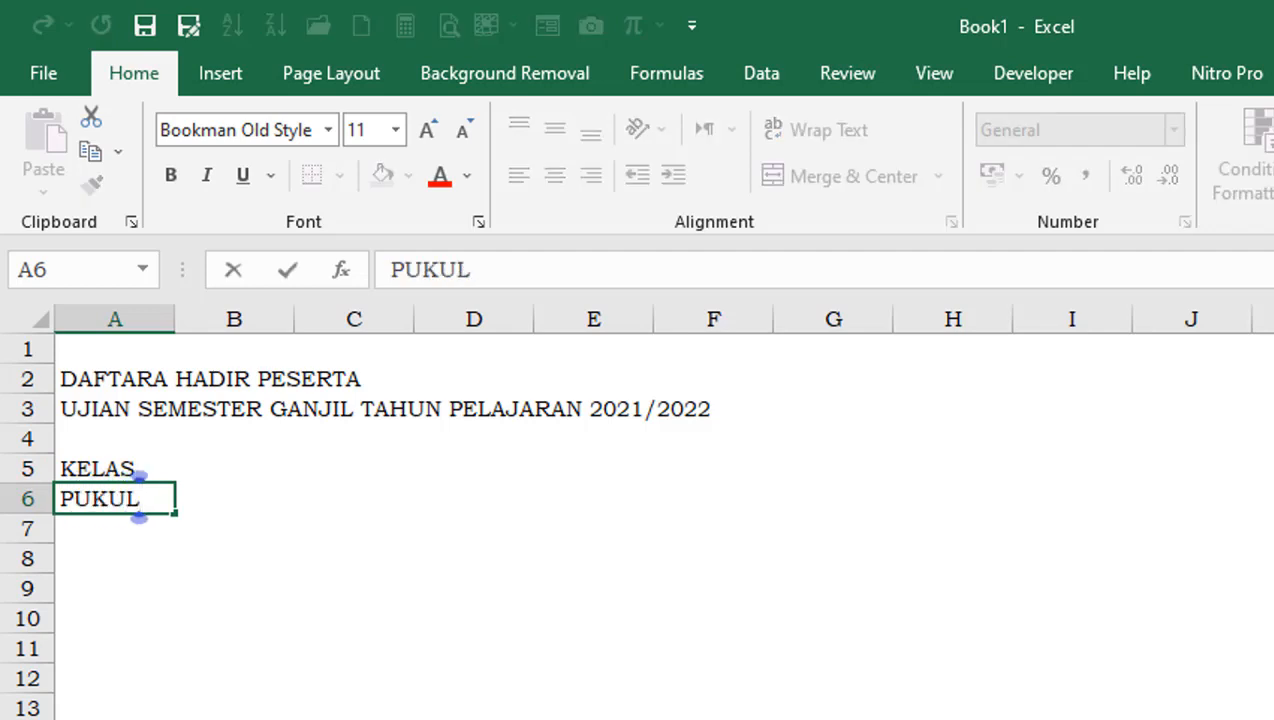
key(Return)
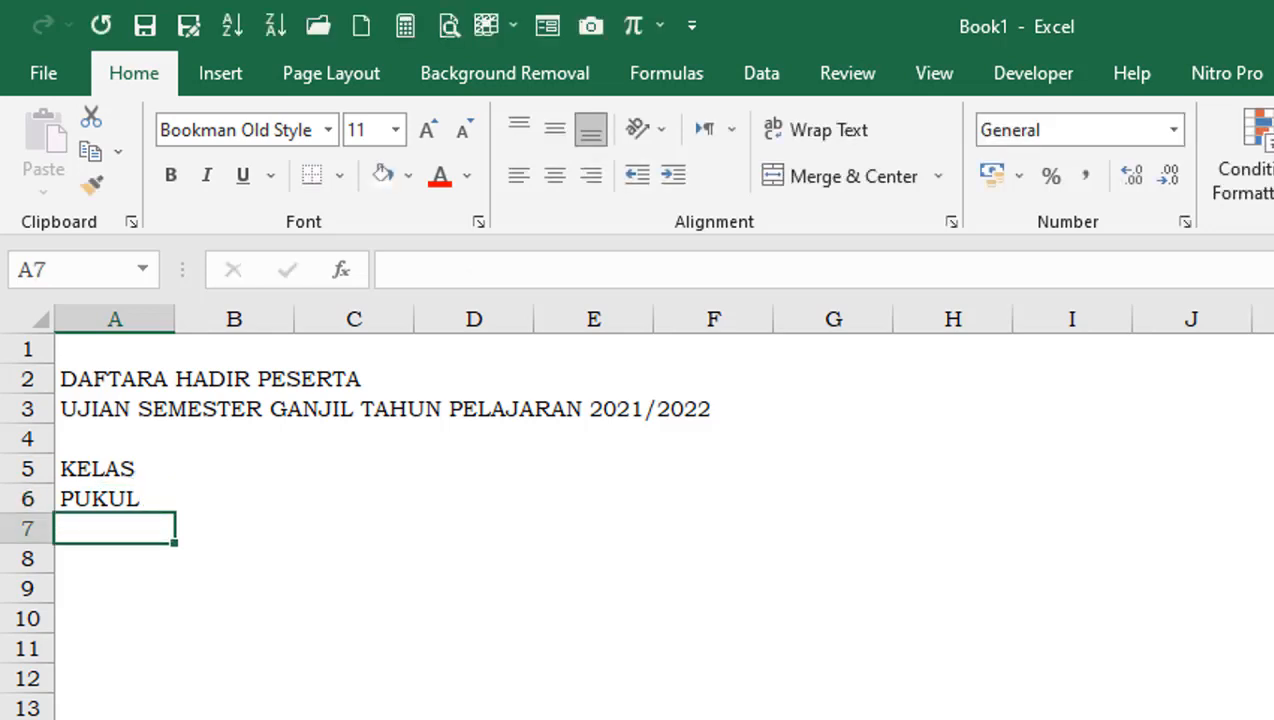
key(Up)
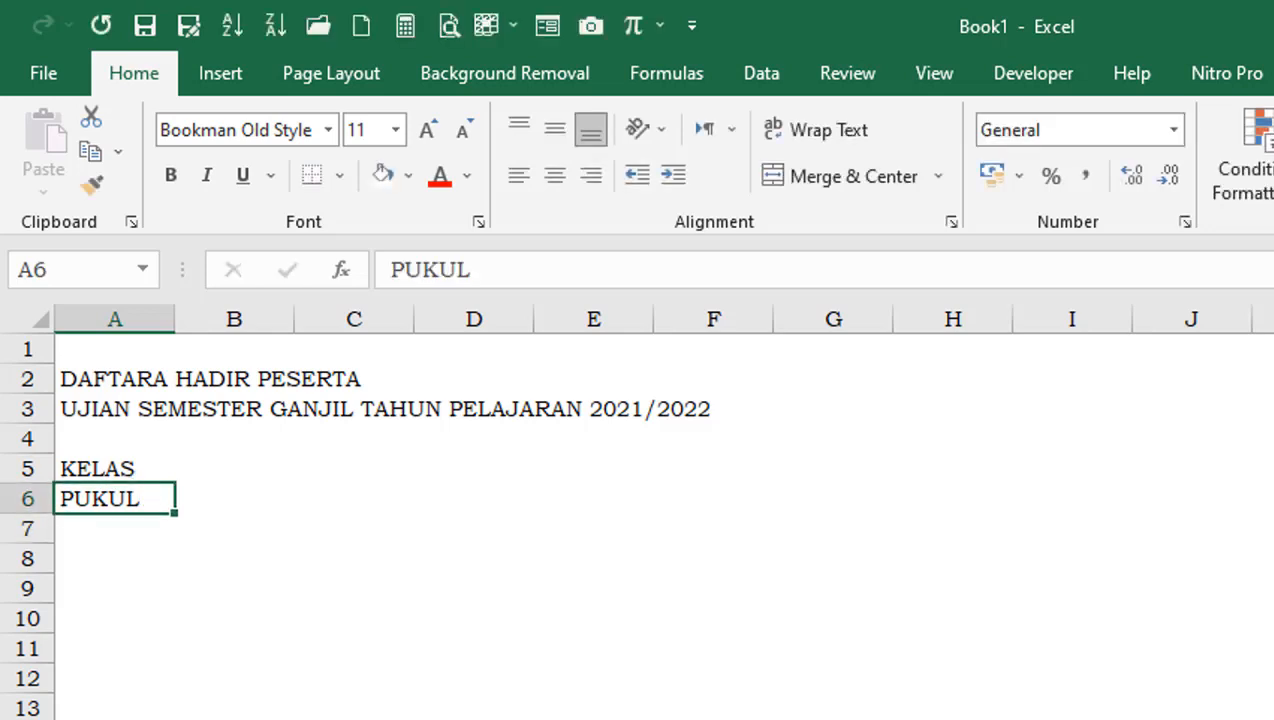
key(Up)
key(Right)
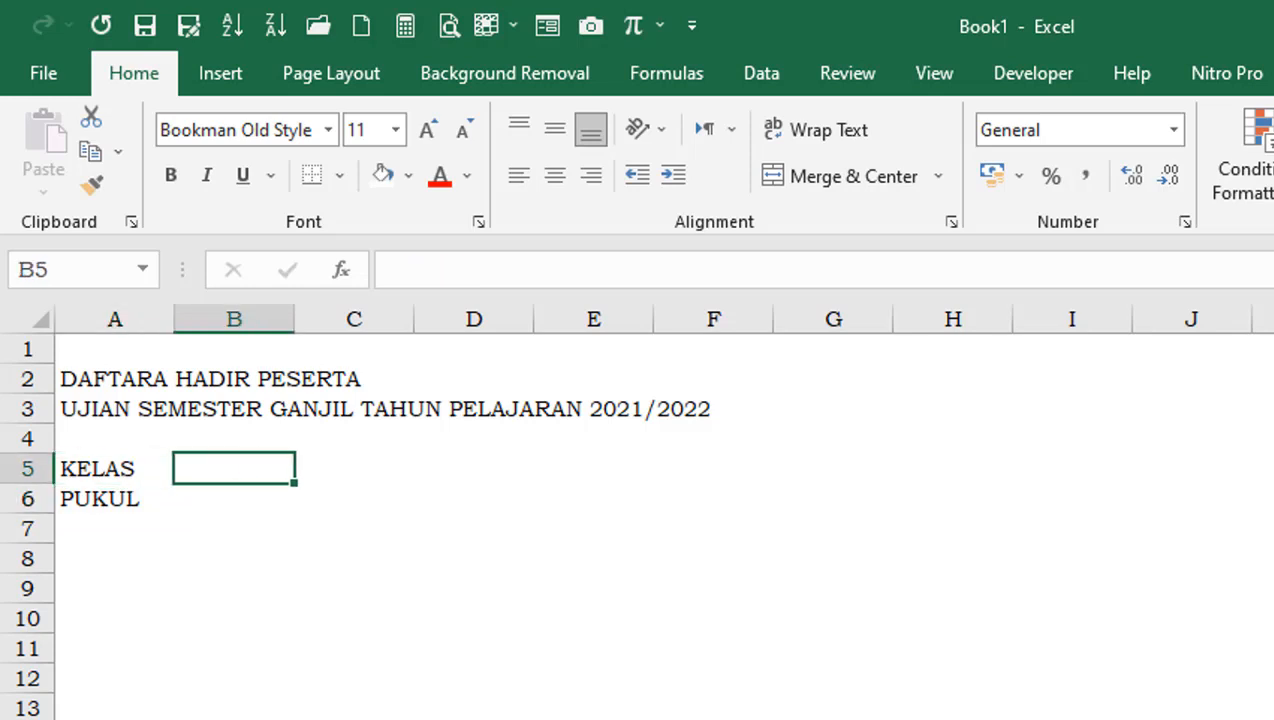
key(Right)
key(Right)
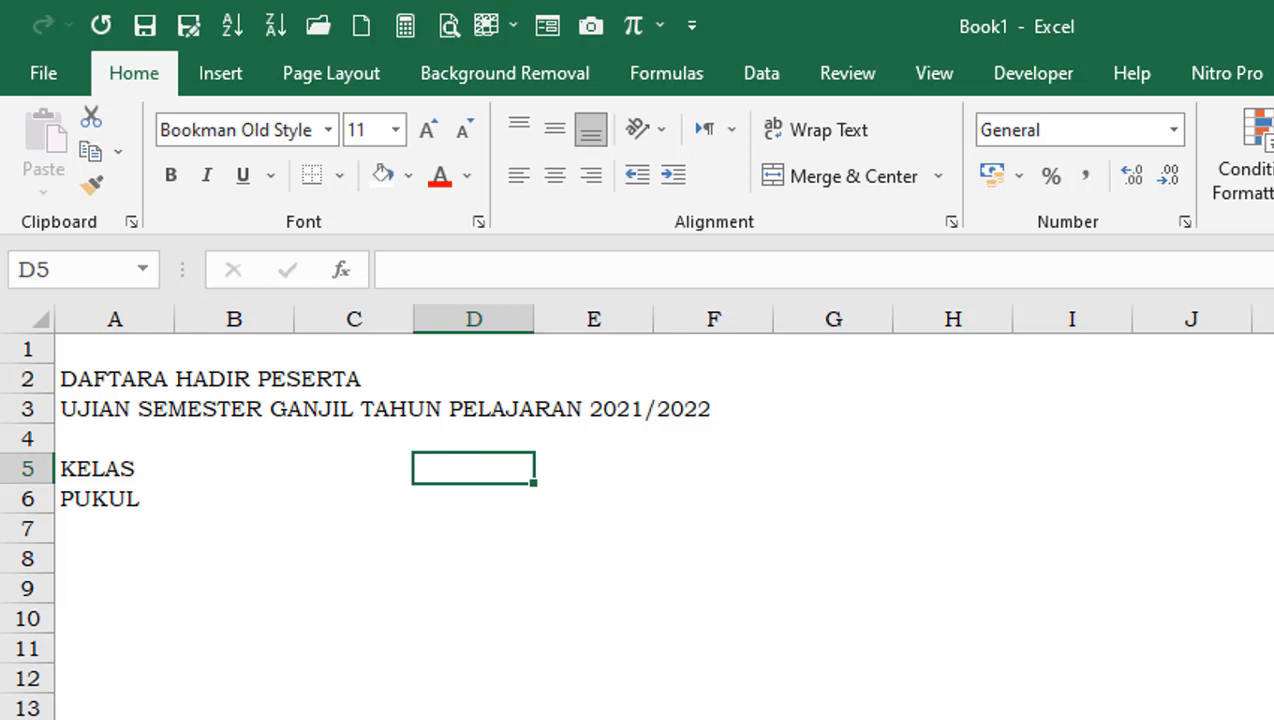
key(Left)
key(Left)
key(Left)
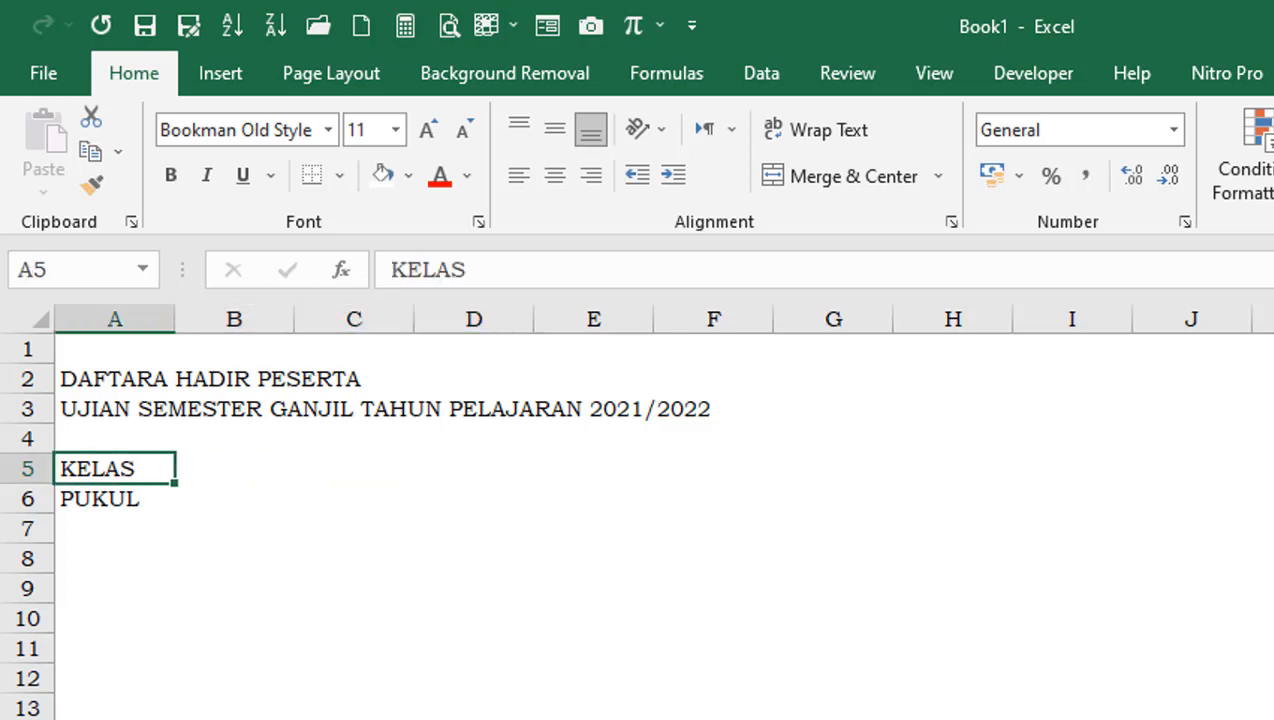
Step: Replace the label in cell A6 with "HARI/TANGGAL"
key(Down)
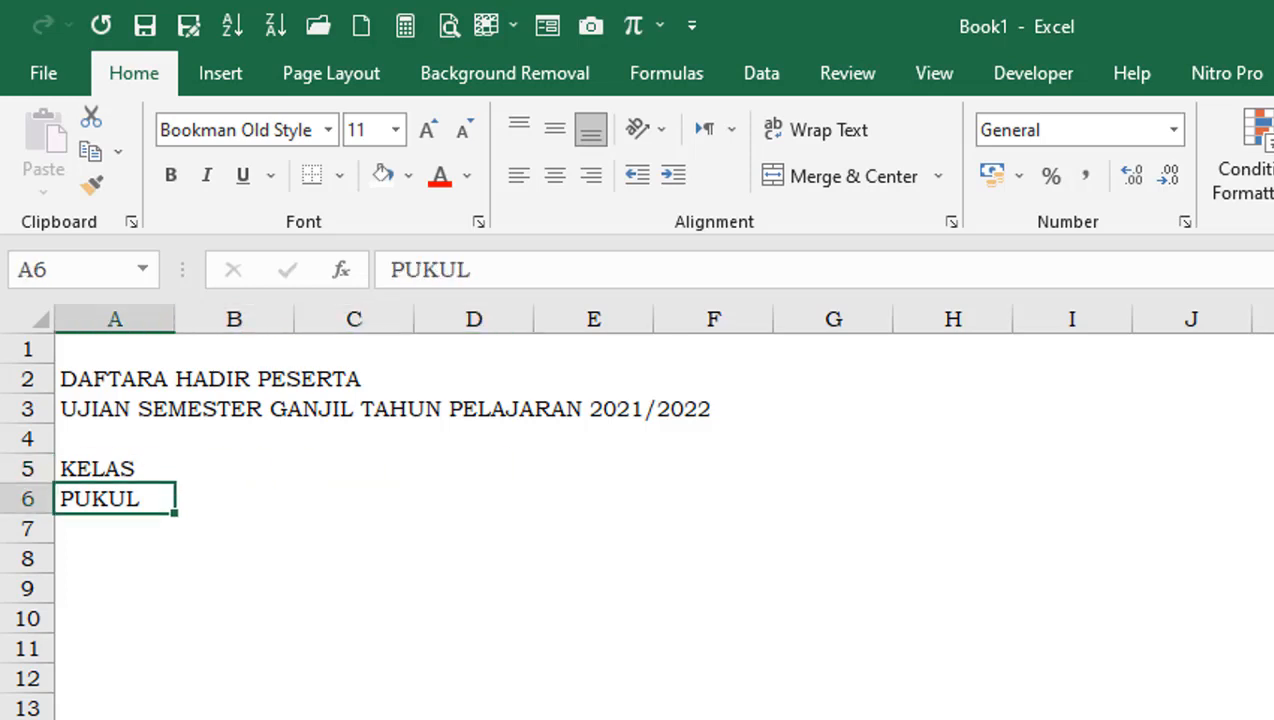
text(HARI)
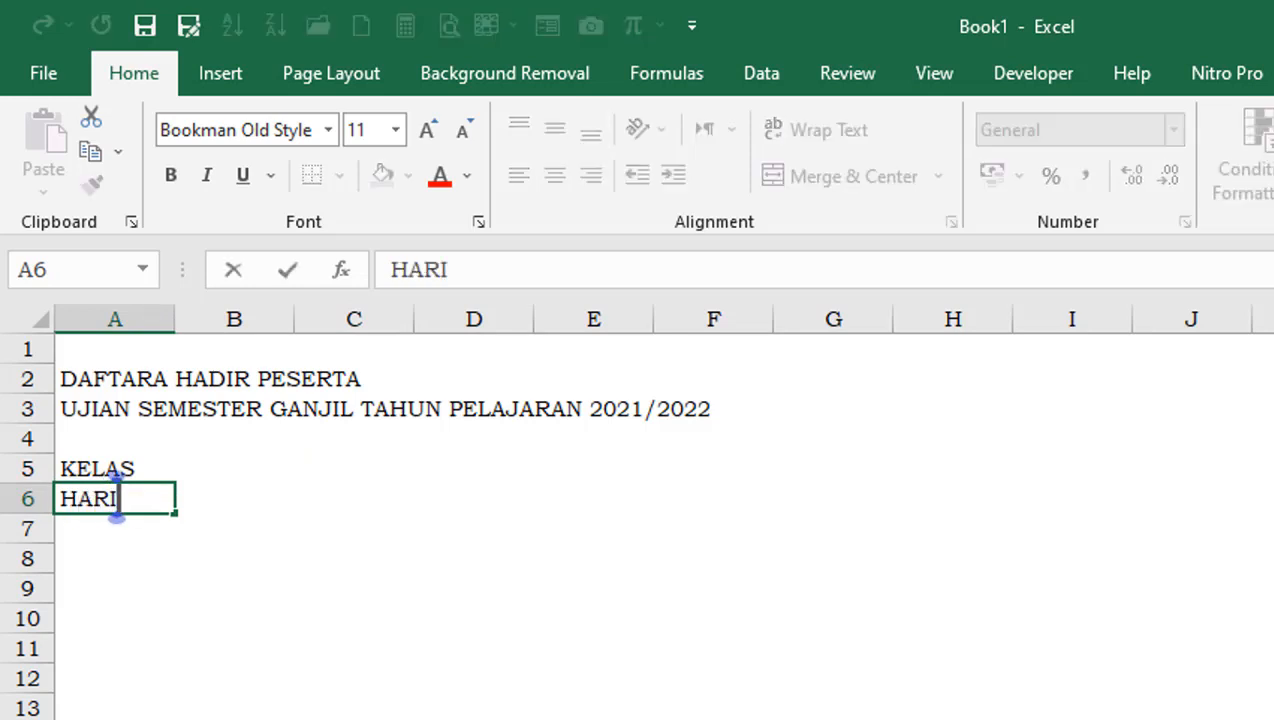
text(/TANGGA)
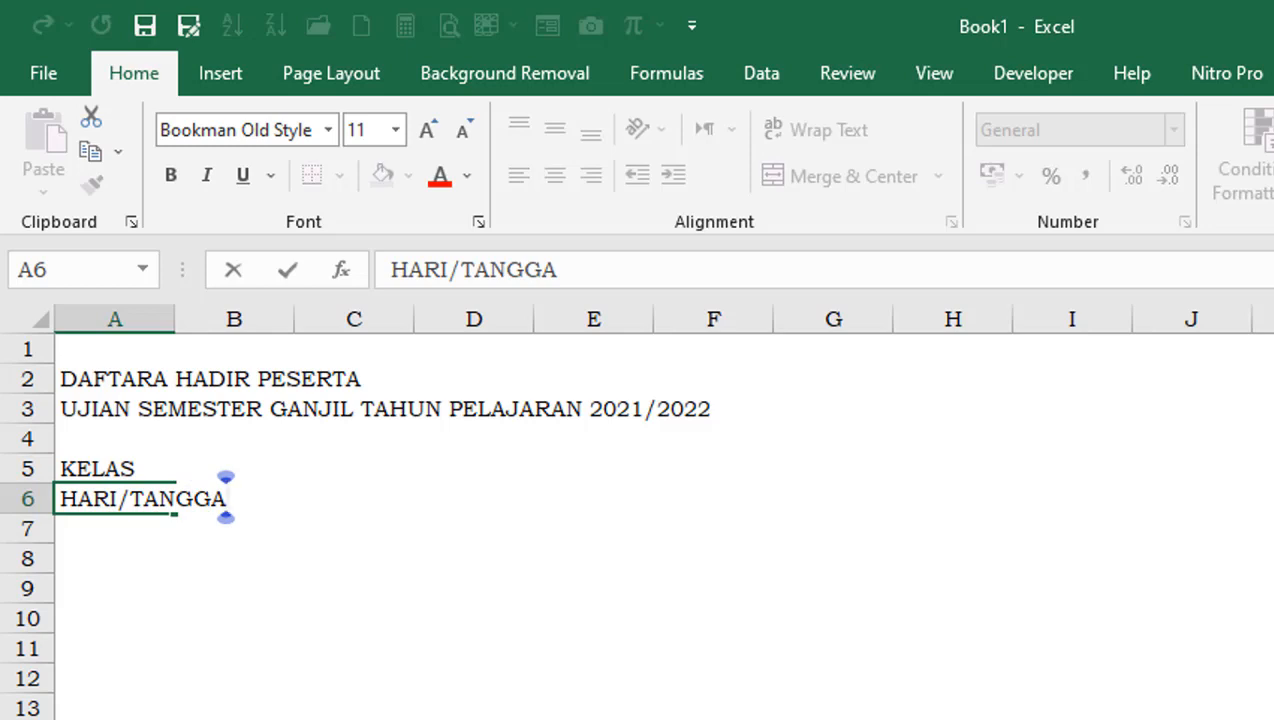
text(L)
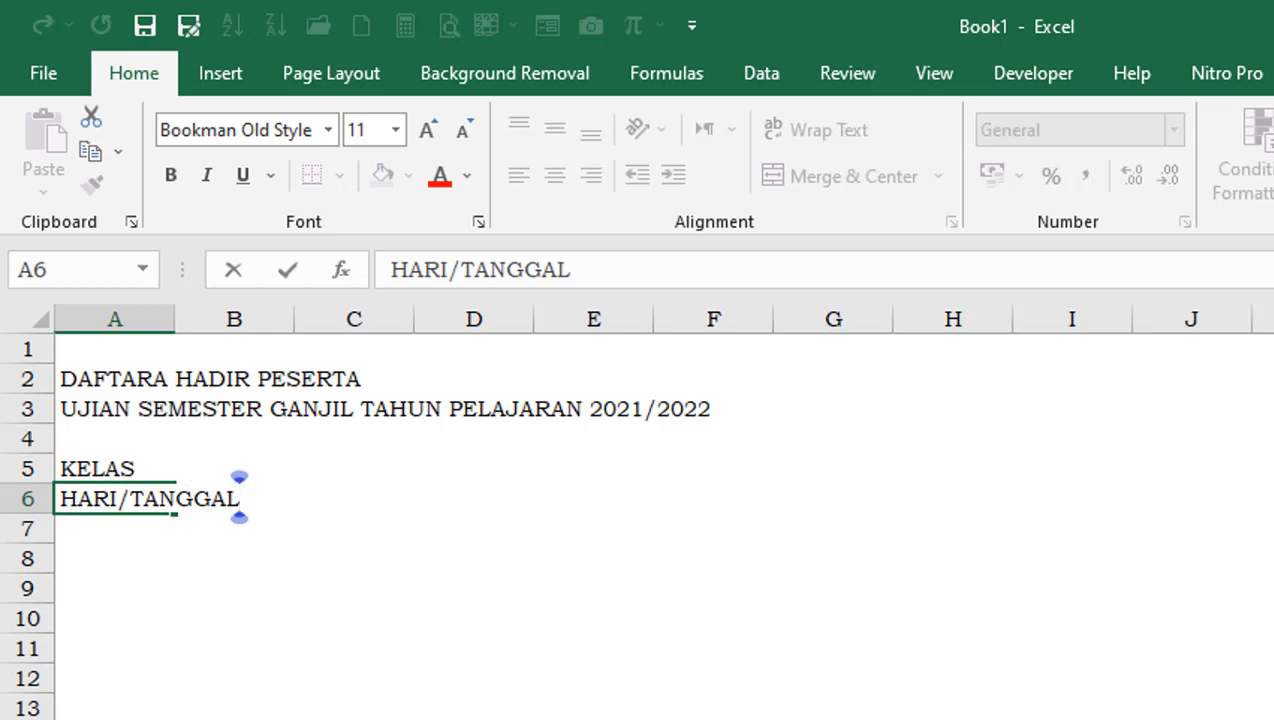
key(Return)
Step: Enter the label "MAPEL" in cell E5, on the same row as the KELAS label
click(594, 469)
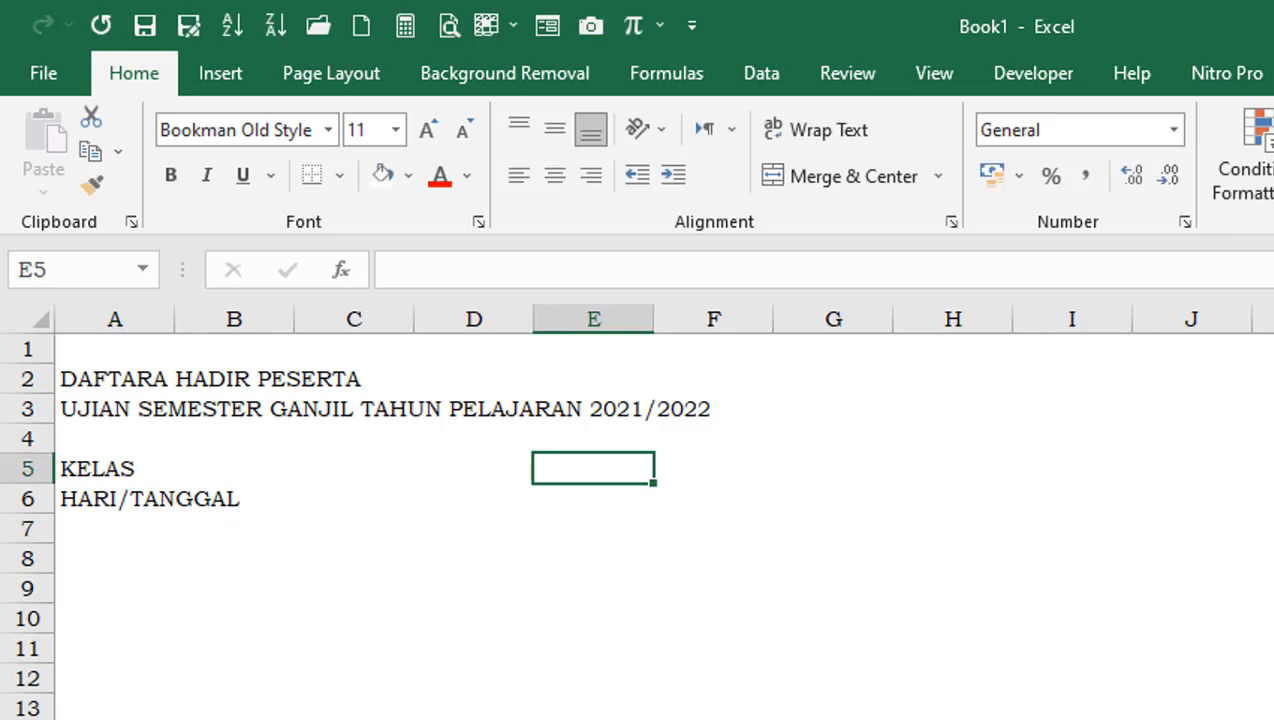
text(MAPEL)
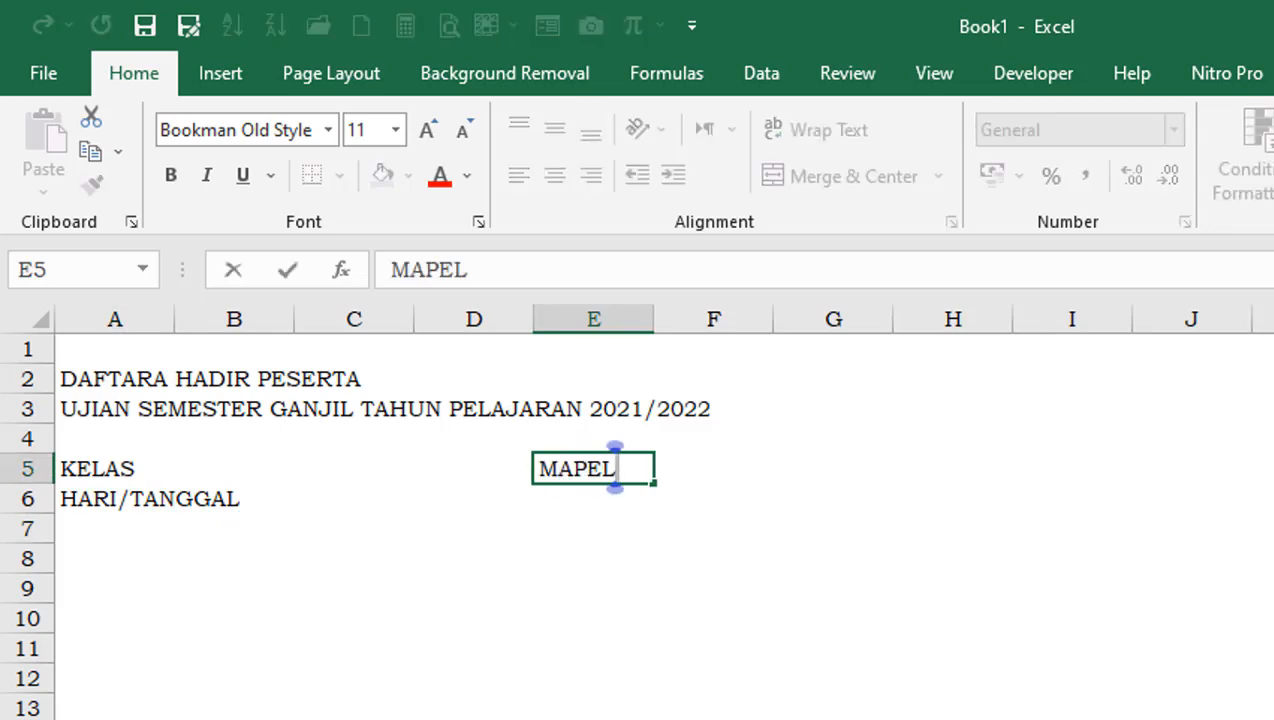
key(Return)
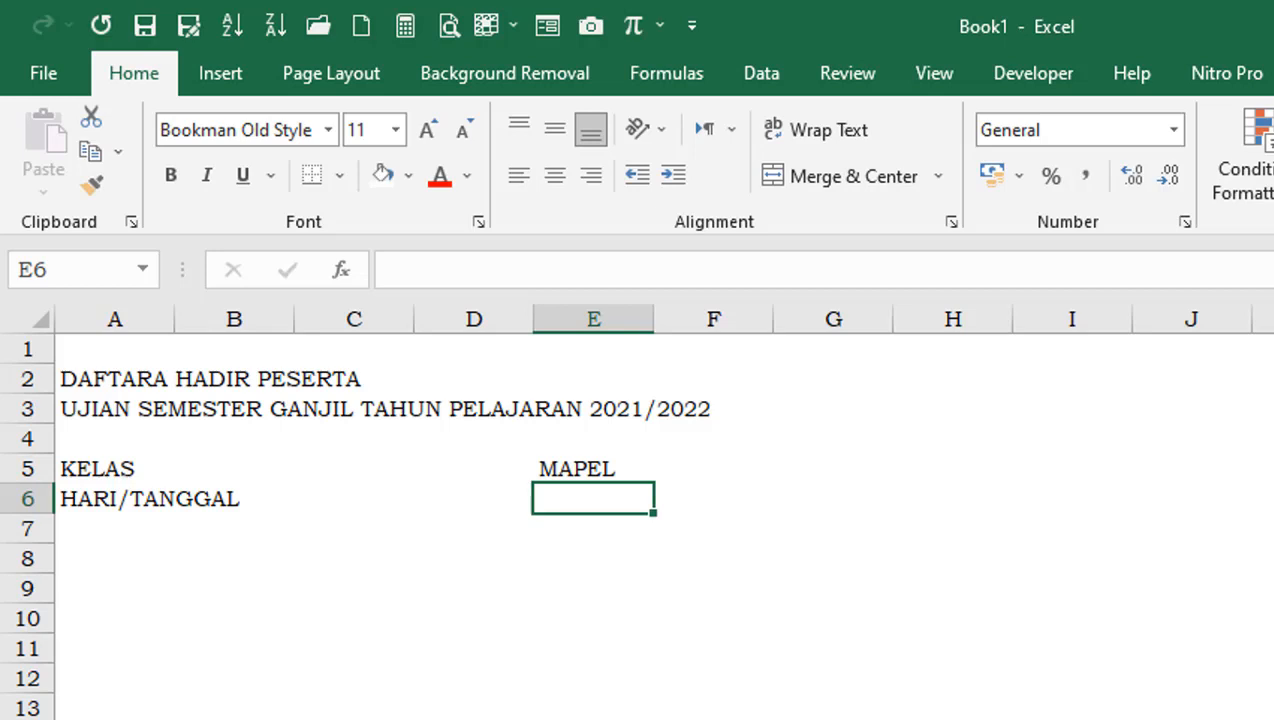
Step: Enter the label "PUKUL" in cell E6, directly below the MAPEL label
text(PUKUL)
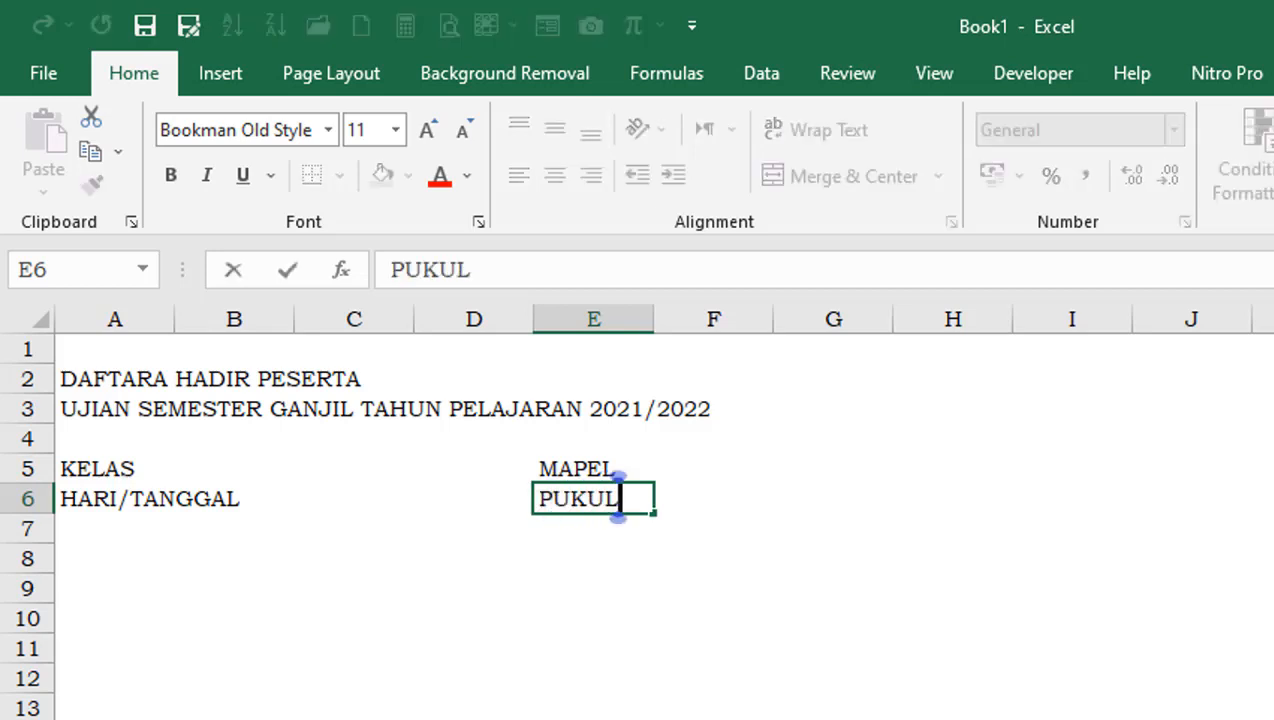
key(Return)
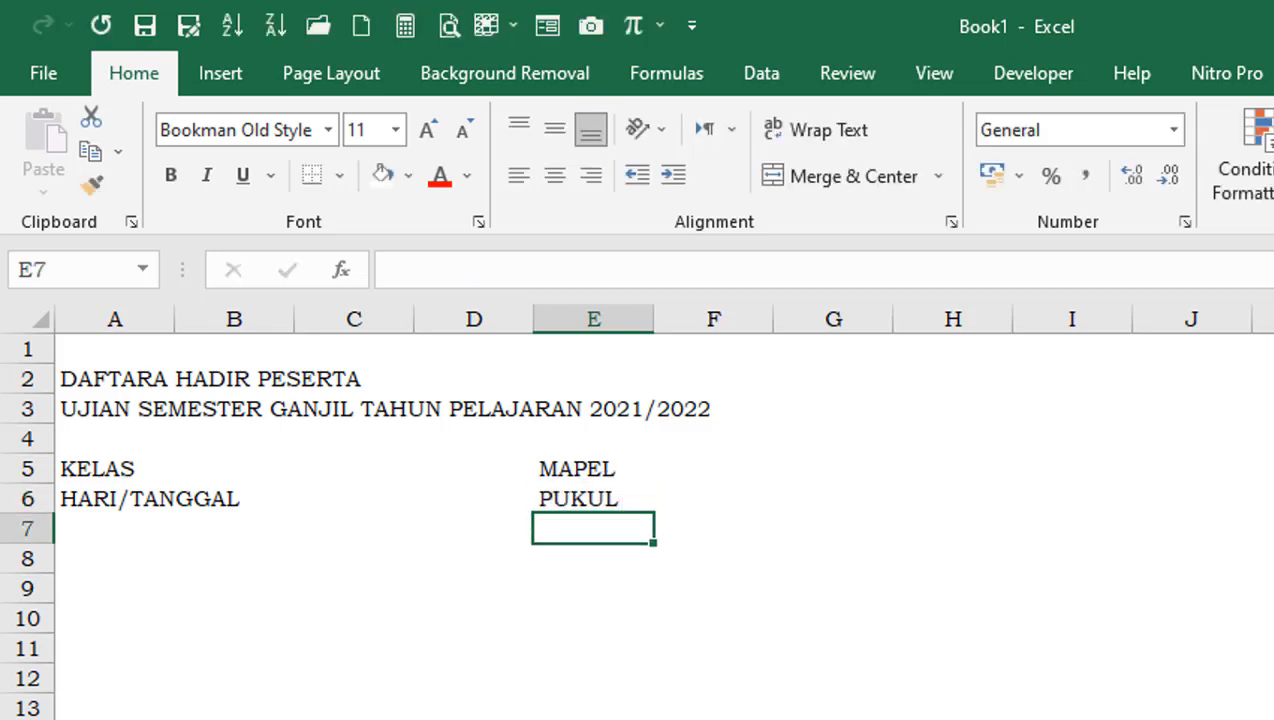
Step: Enter the table headers "NO." in cell A8 and "NO. UJIAN" in cell B8, leaving row 7 blank
key(Left)
key(Left)
key(Left)
key(Left)
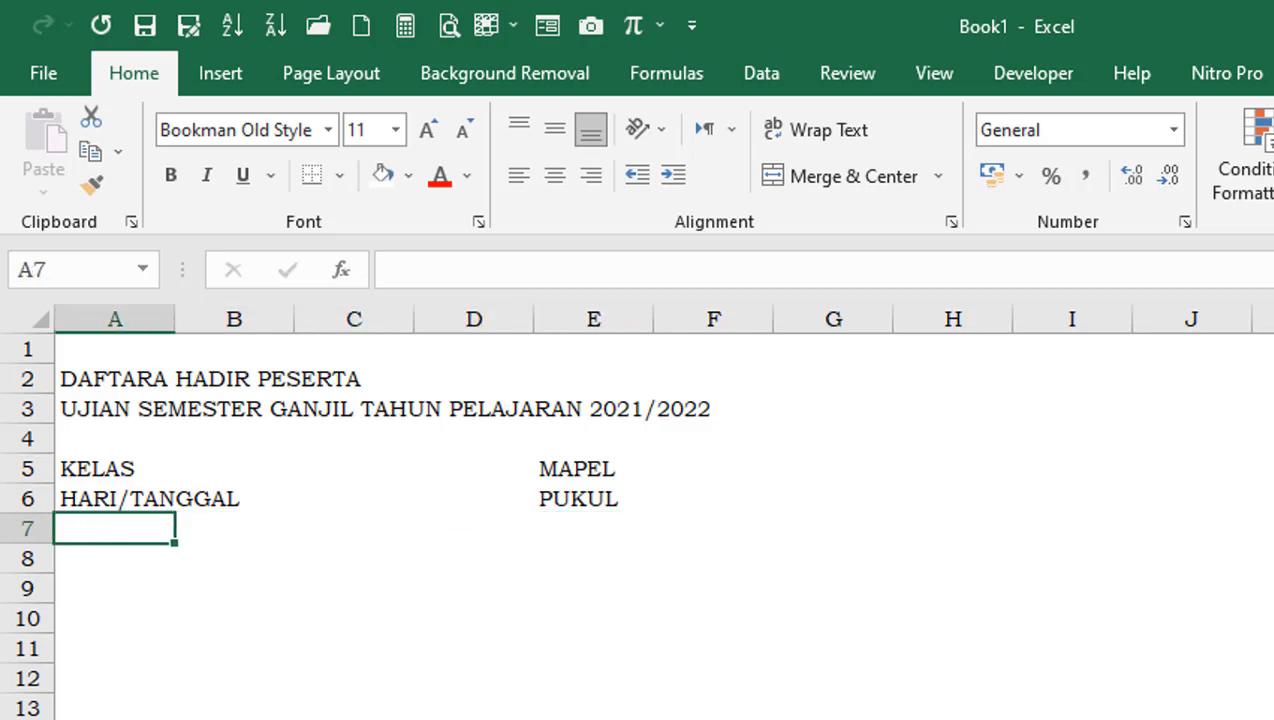
key(Down)
text(NO.)
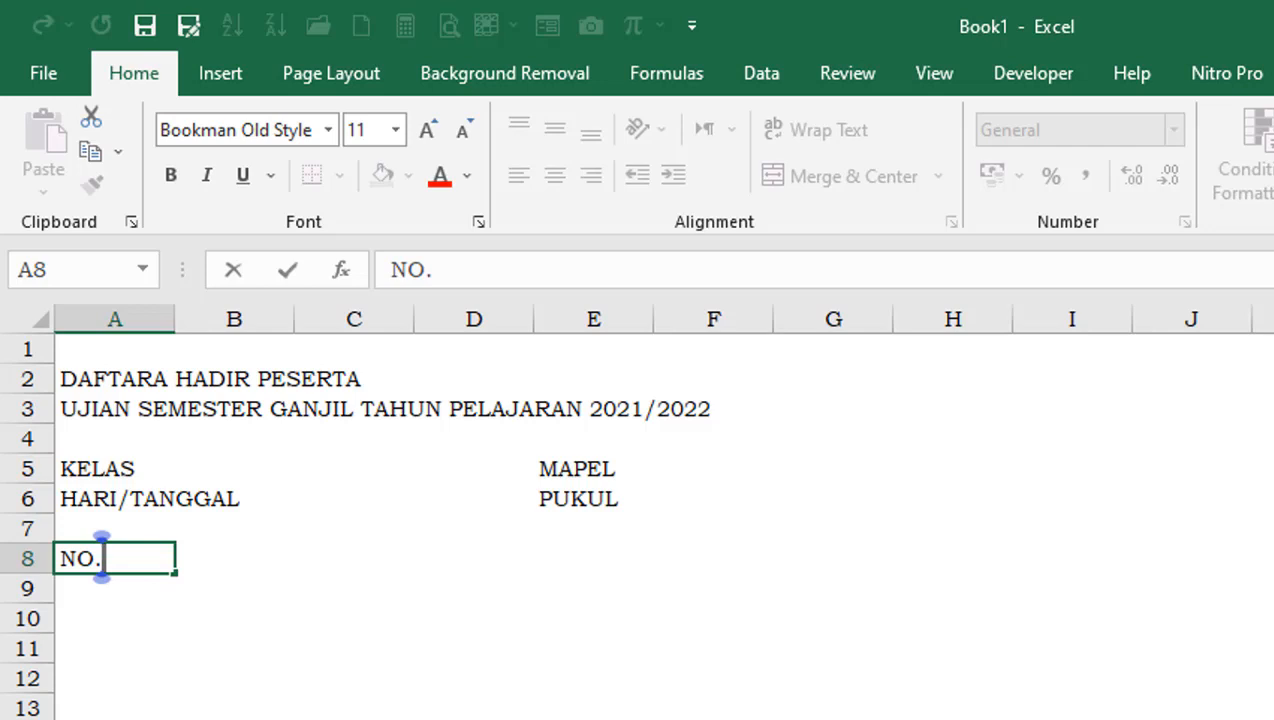
key(Tab)
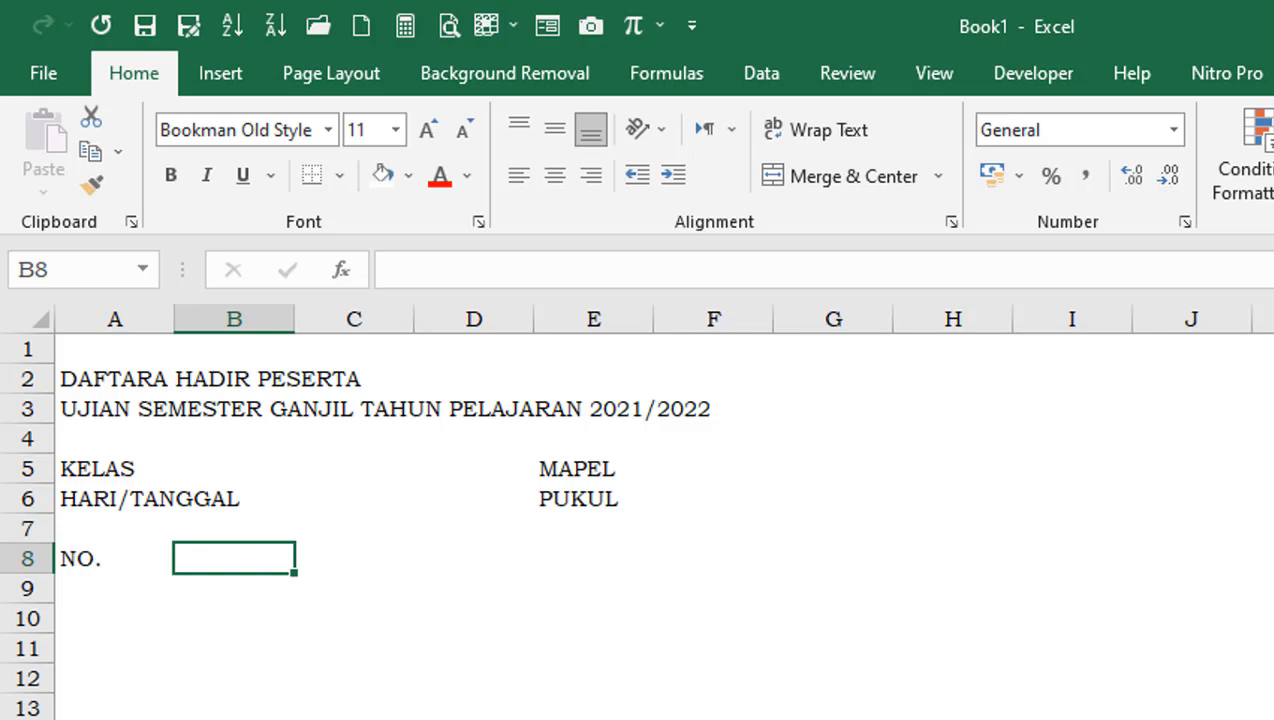
text(NO)
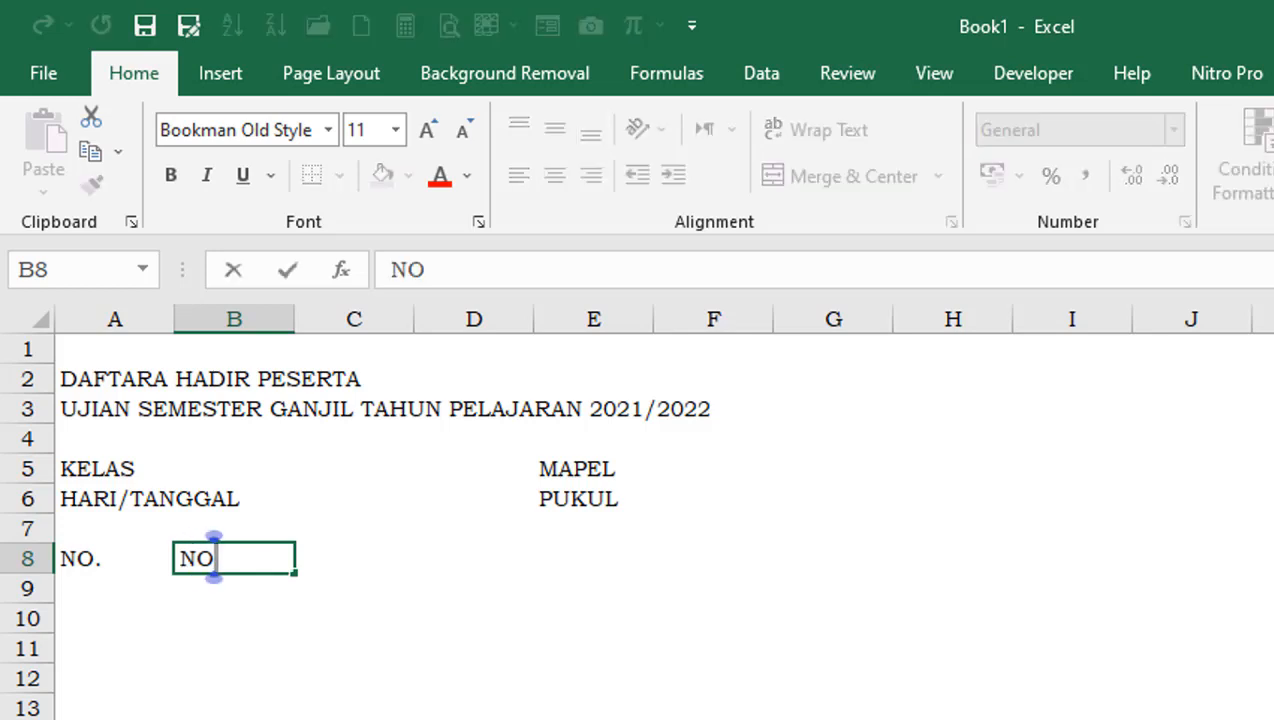
text(.)
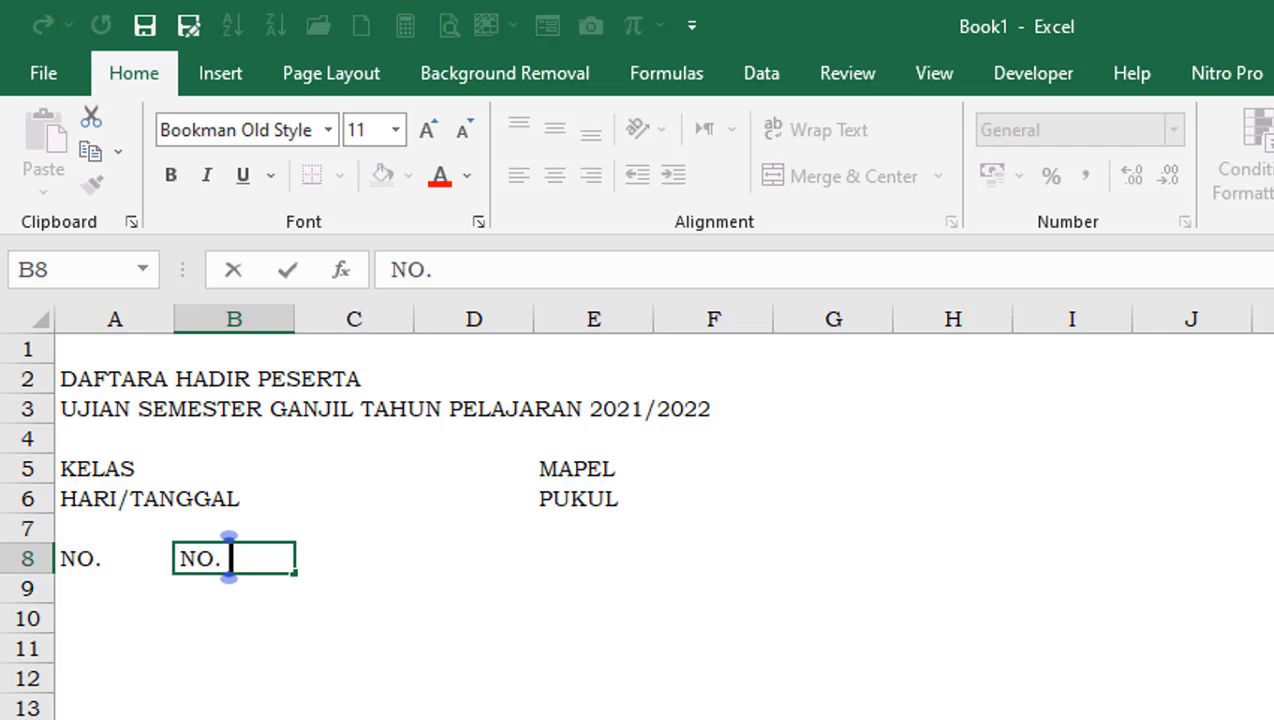
text( UJ)
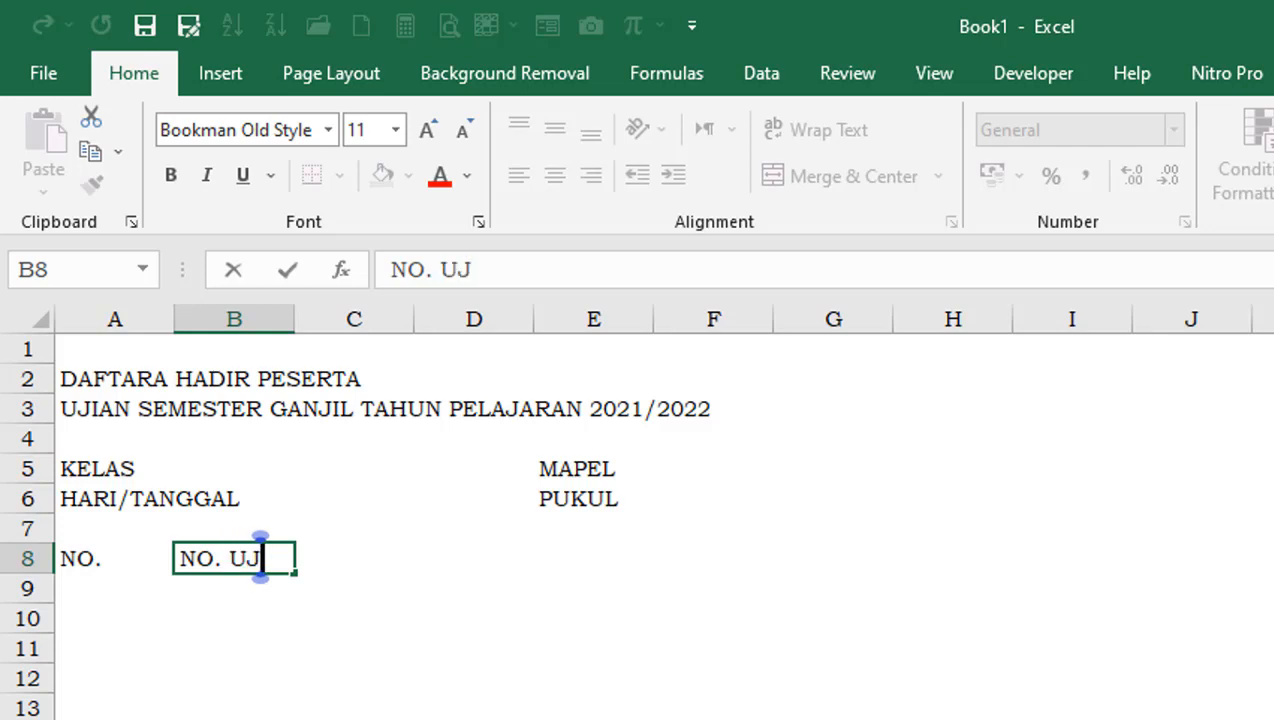
text(IAN)
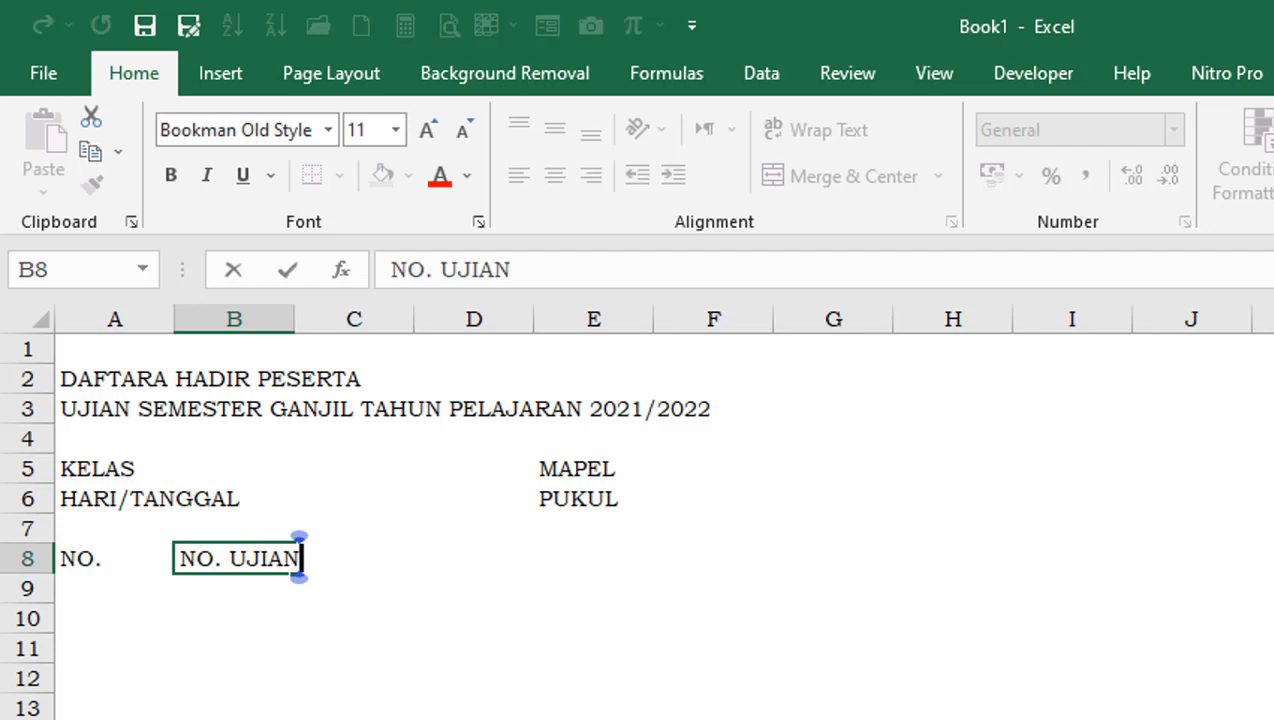
key(Tab)
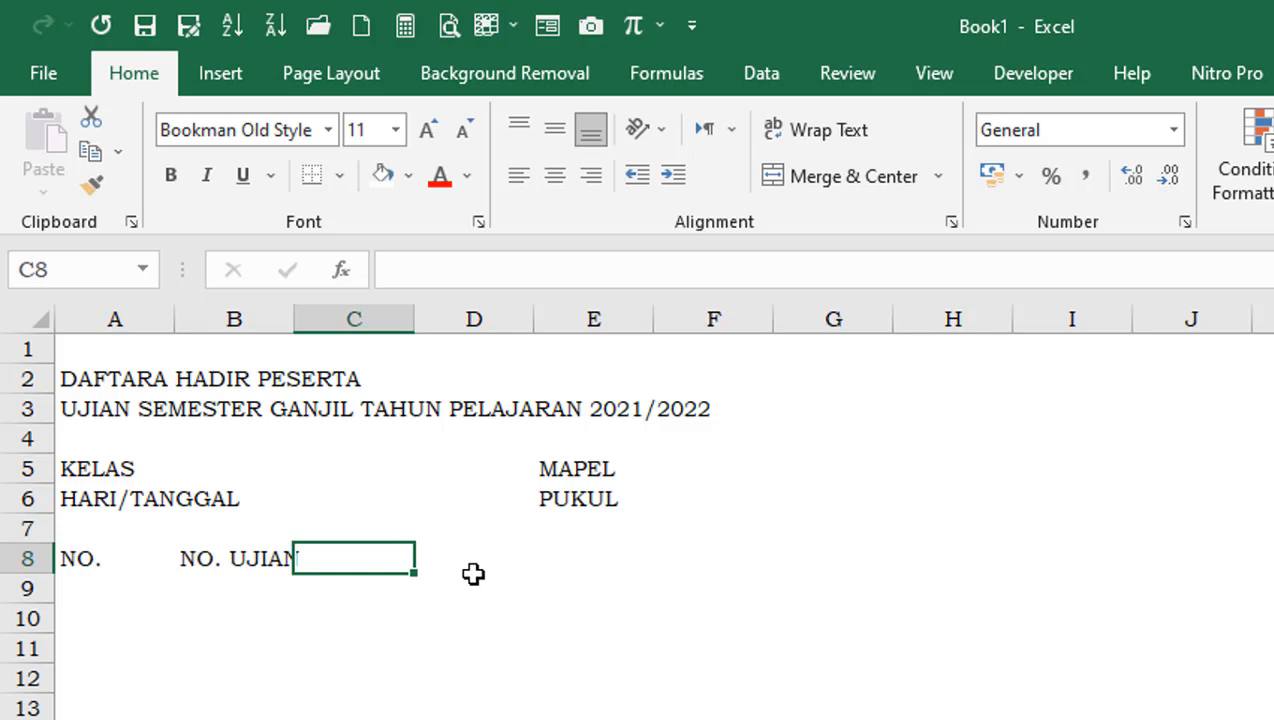
key(Return)
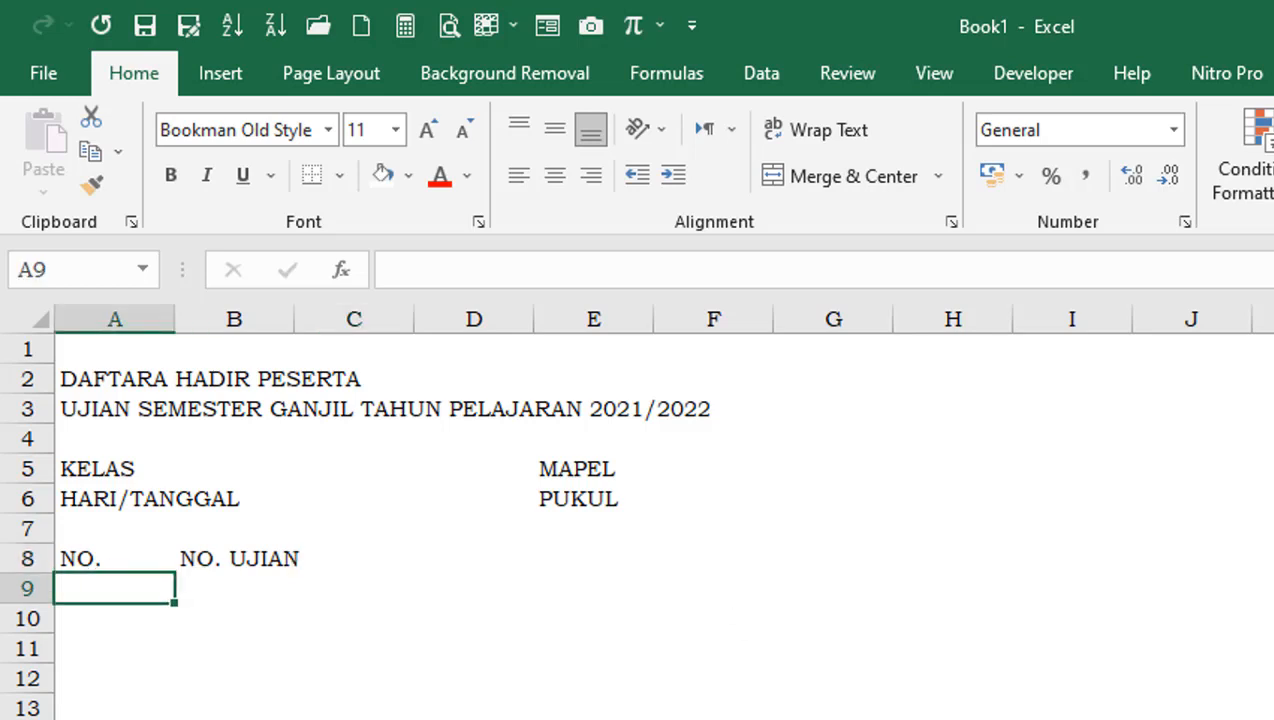
key(alt+Tab)
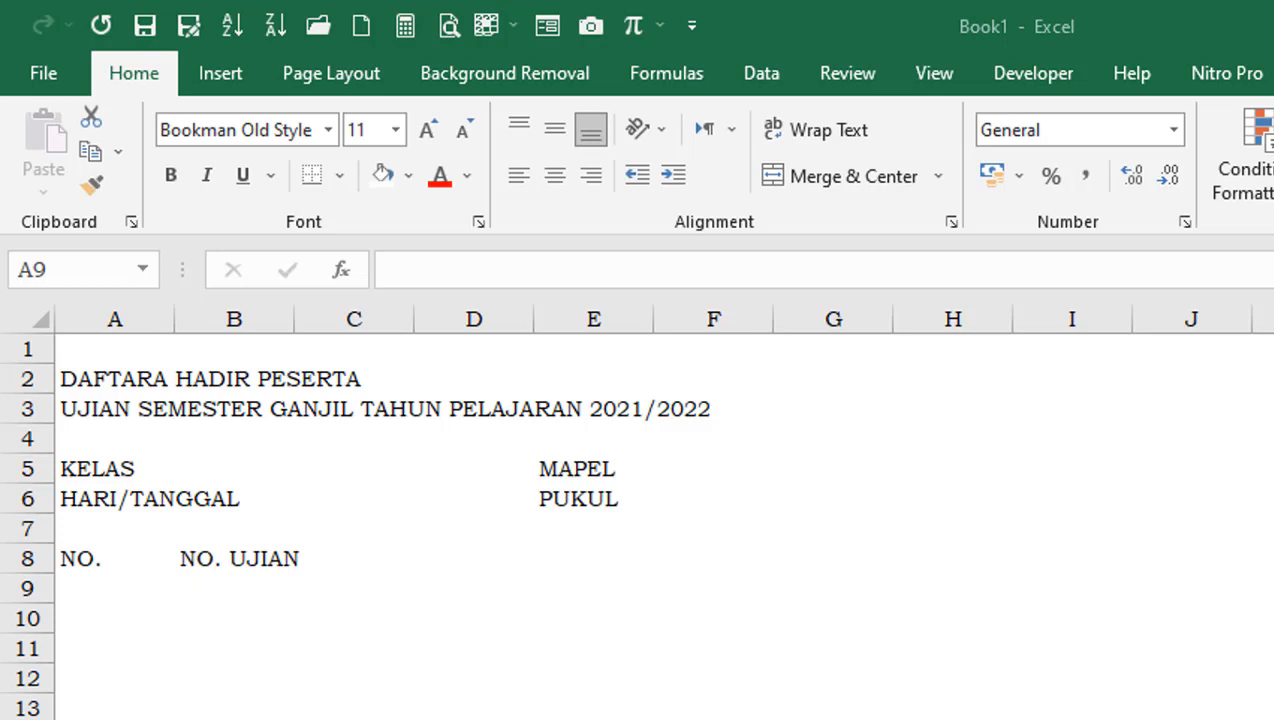
key(alt+Tab)
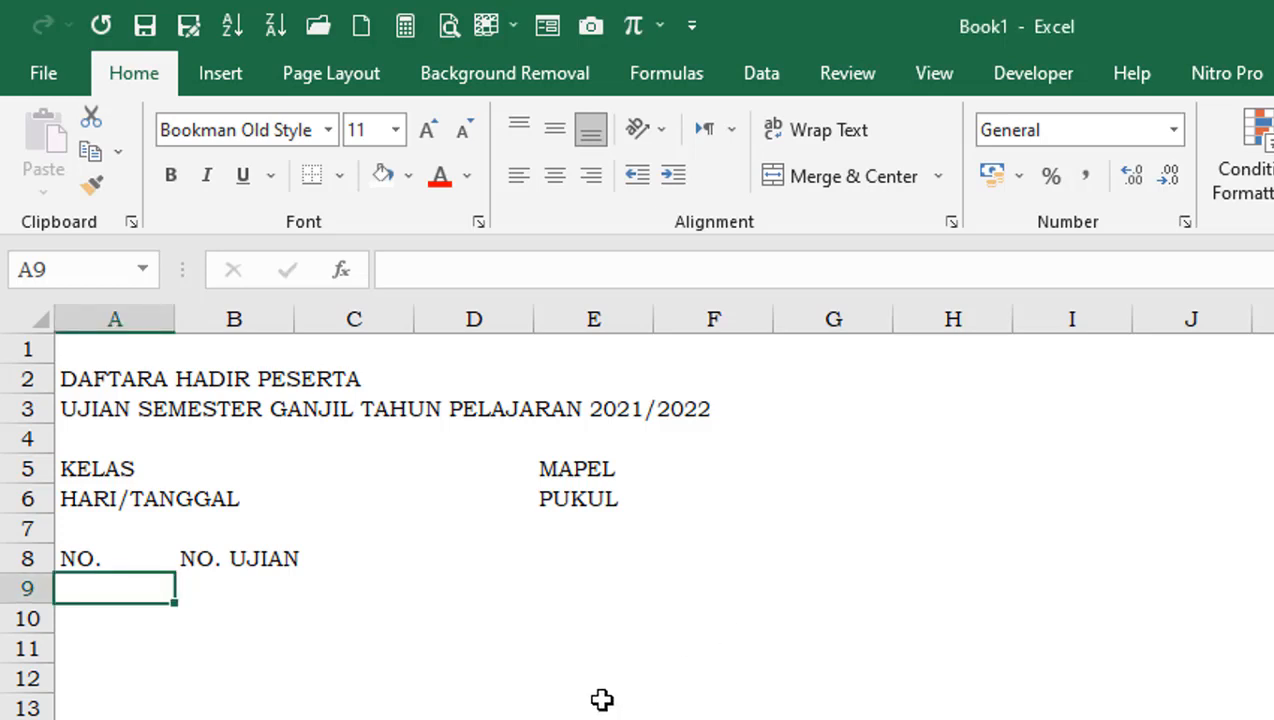
Step: Enter the table header "NAMA PESERTA" in cell C8, next to the NO. UJIAN header
click(363, 564)
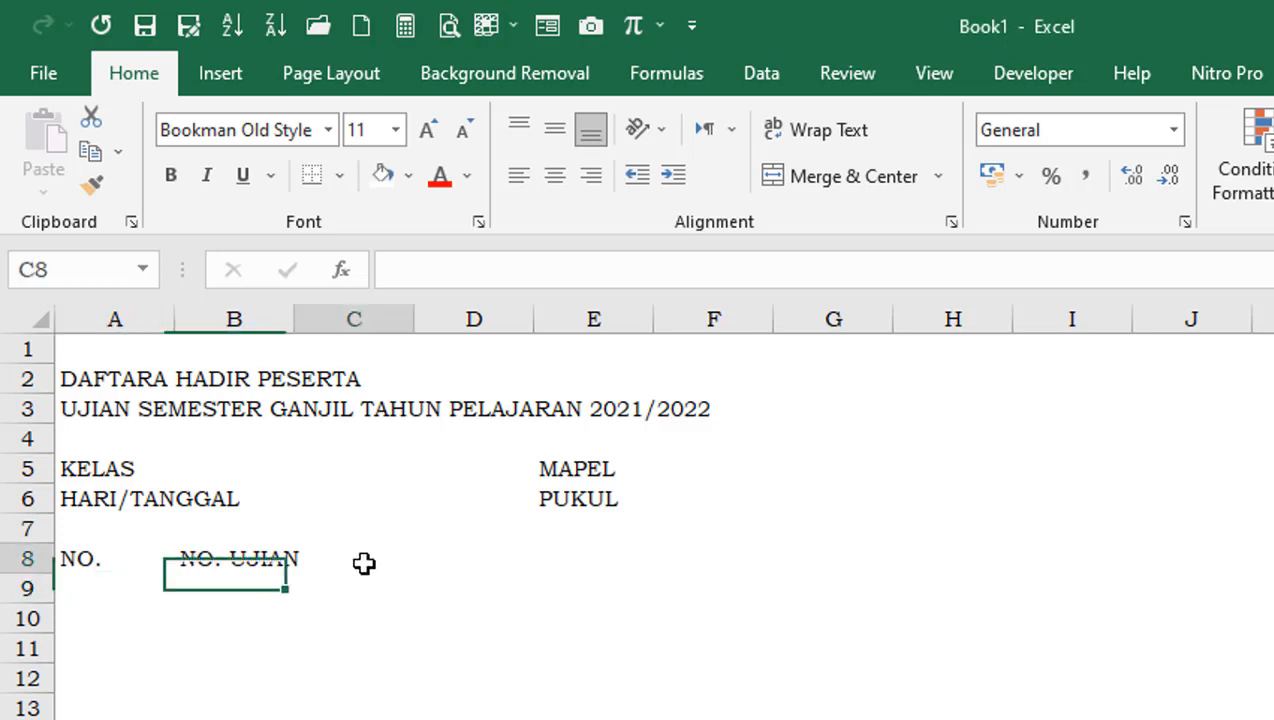
click(215, 558)
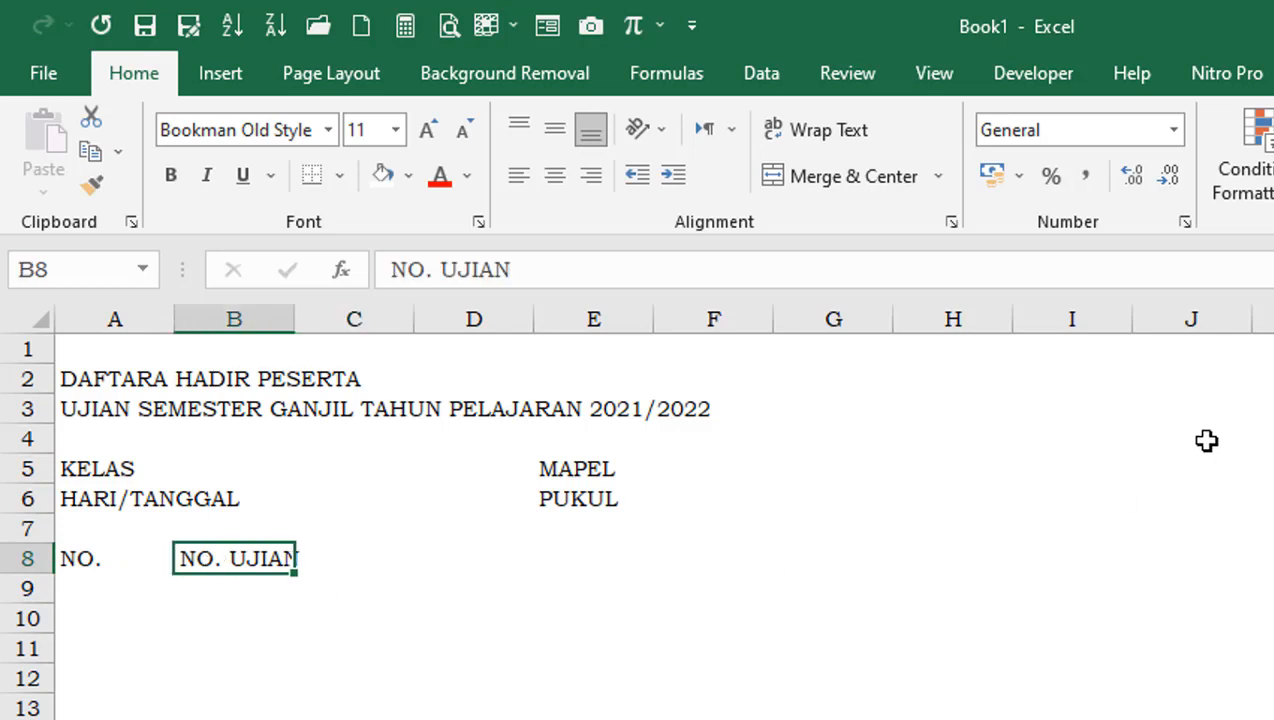
key(Right)
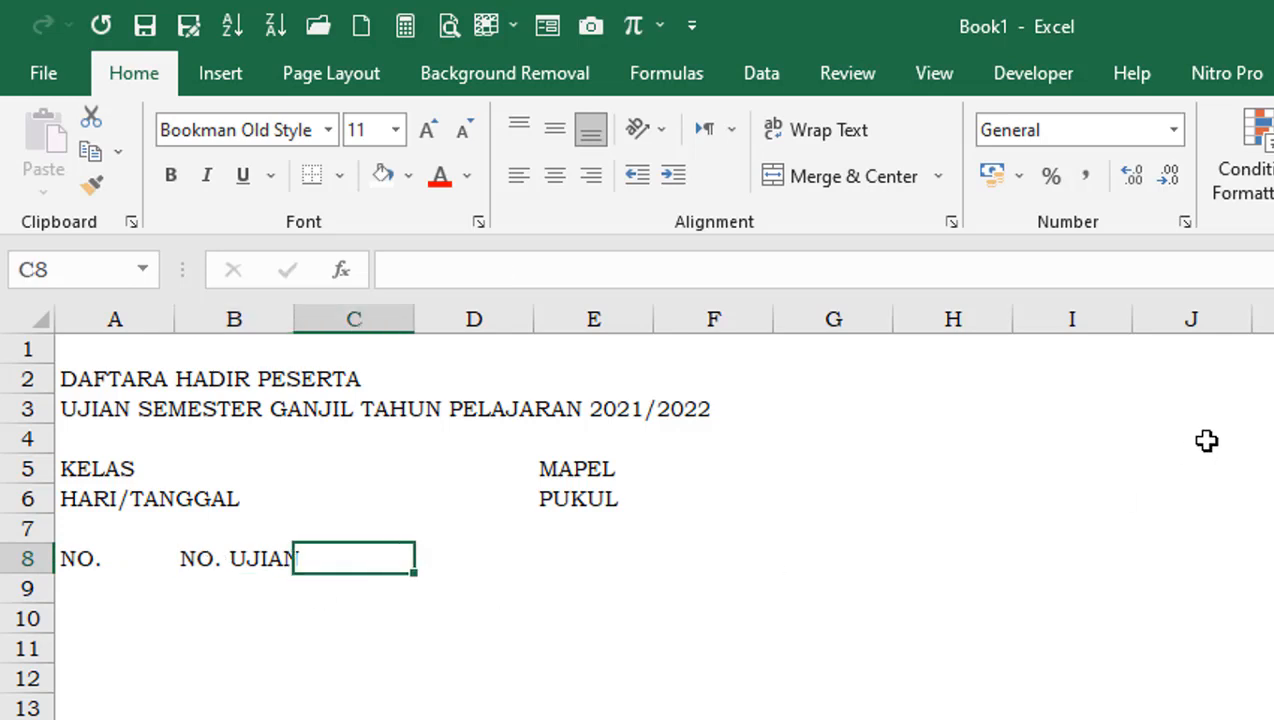
text(NAMA)
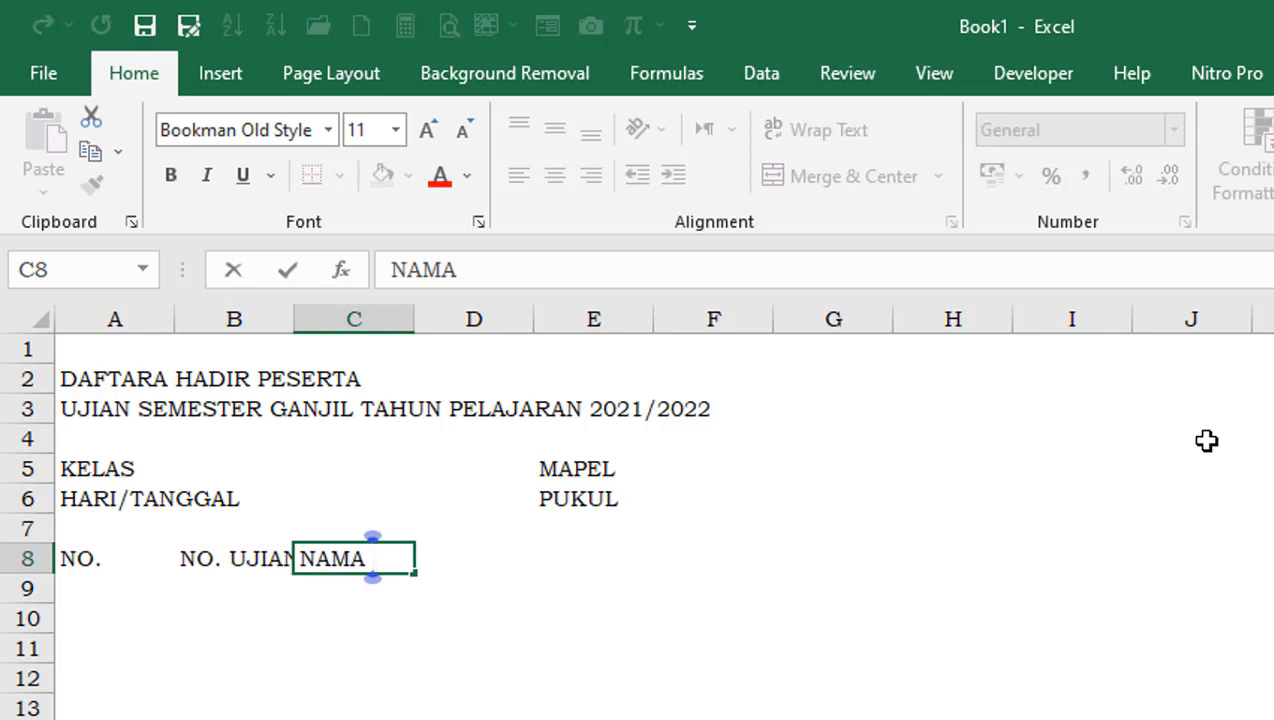
text( PESERTA)
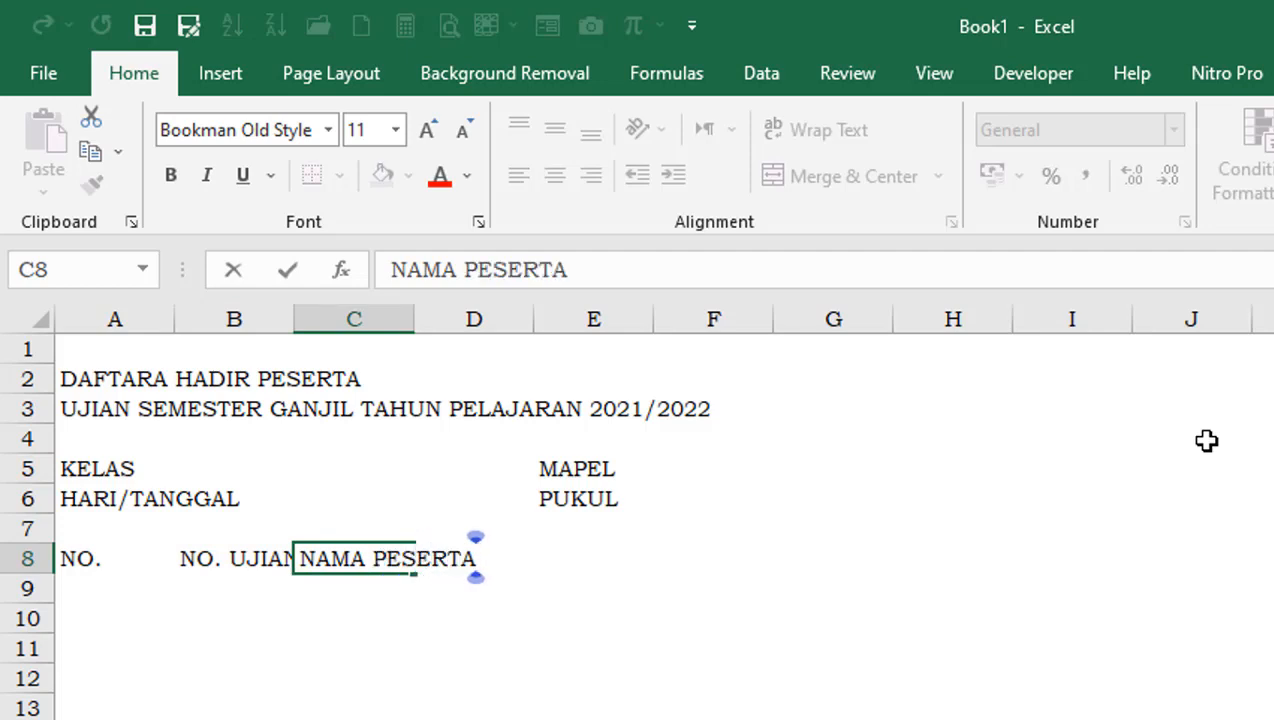
key(Right)
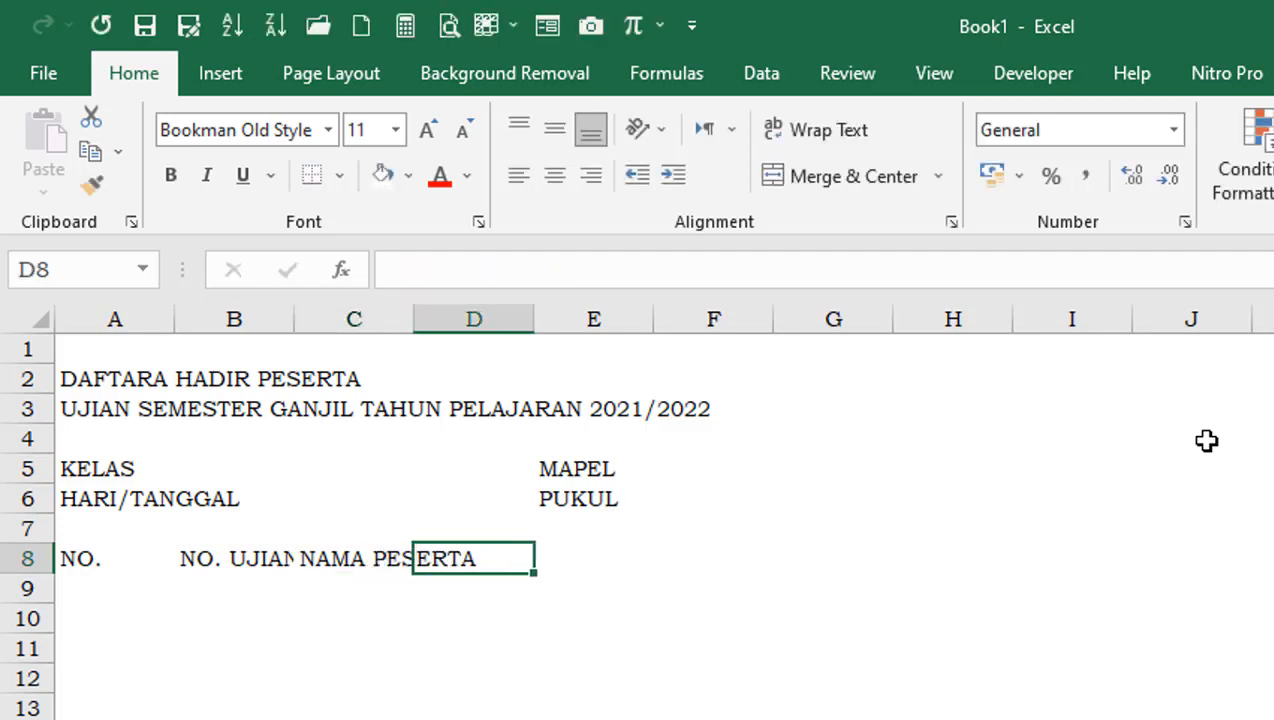
Step: Complete the header row with "TANDA TANGAN" in cell D8 and "KETERANGAN" in cell E8
text(TANDA)
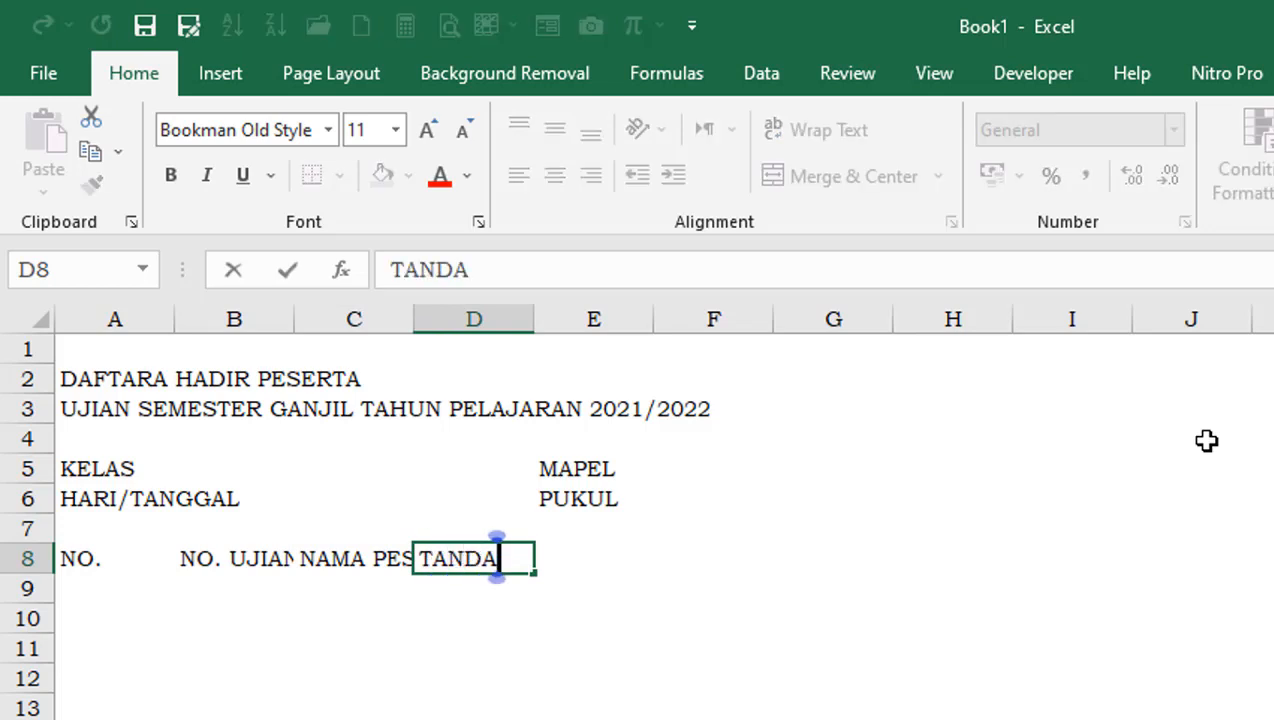
text( TANGAN)
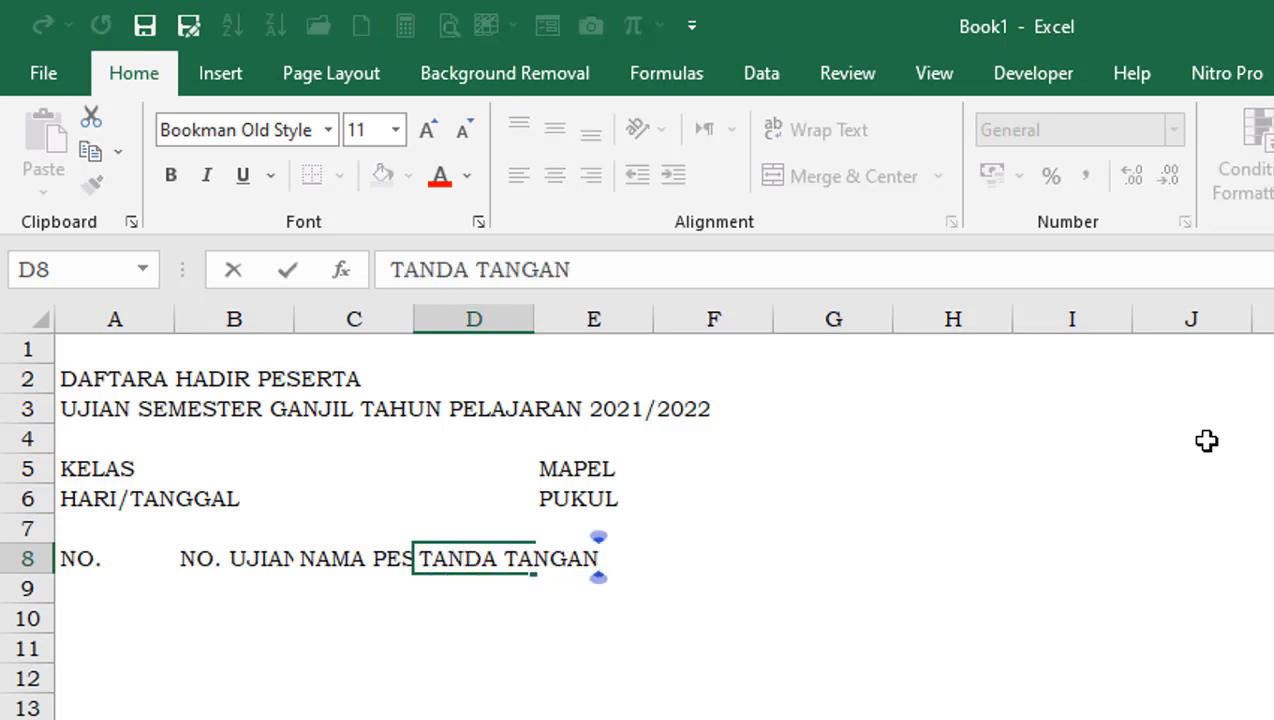
key(Right)
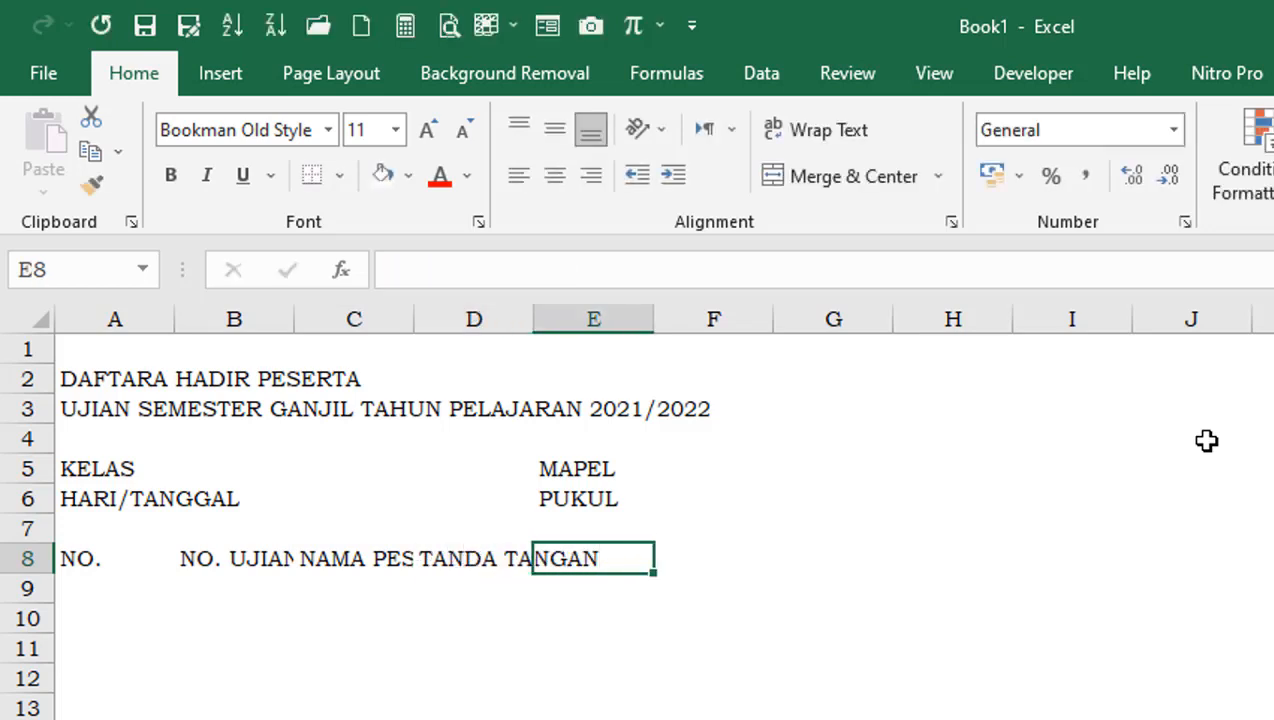
text(KETERANGAN)
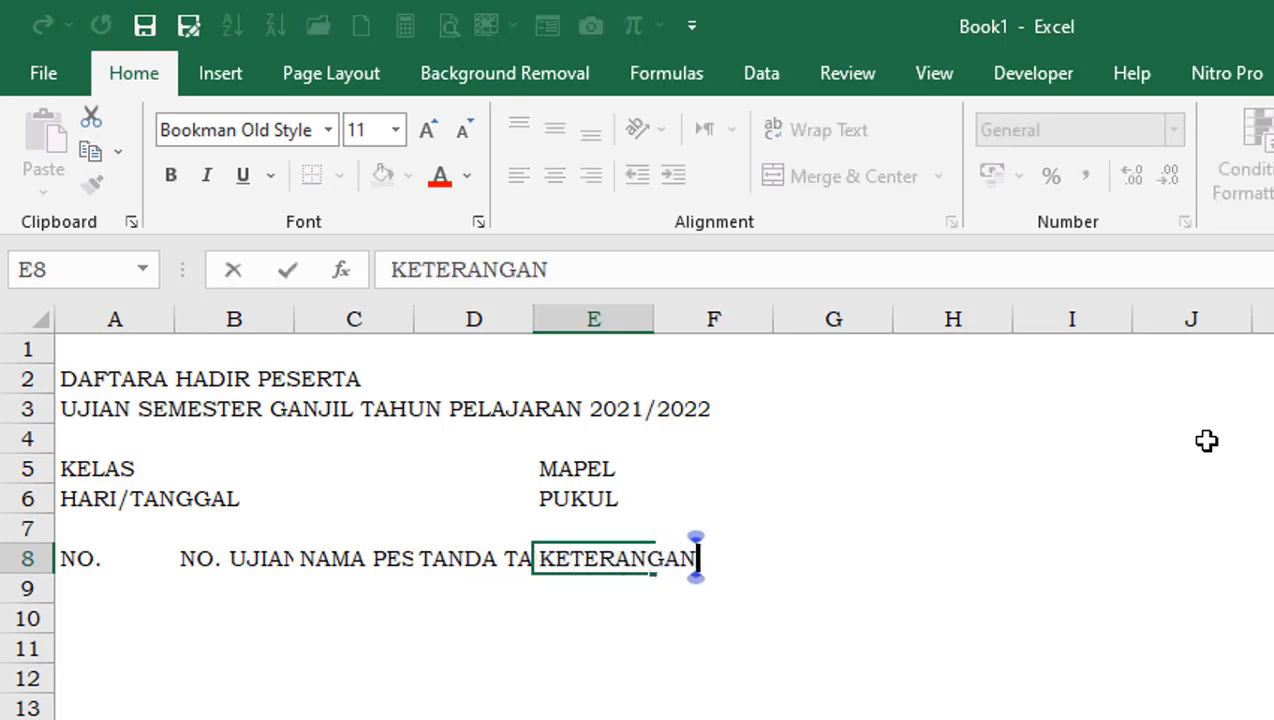
key(Return)
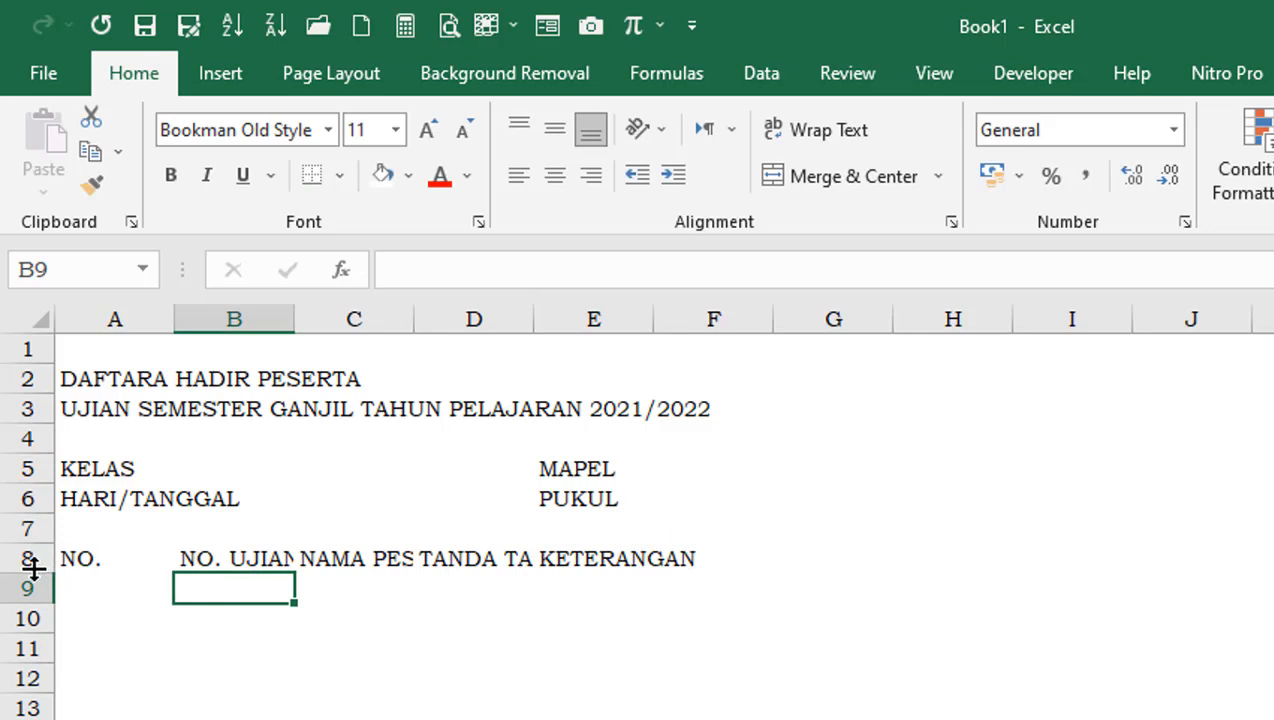
Step: Make header row 8 about twice as tall and widen columns B through E so that their headers fit
drag(30, 573, 30, 605)
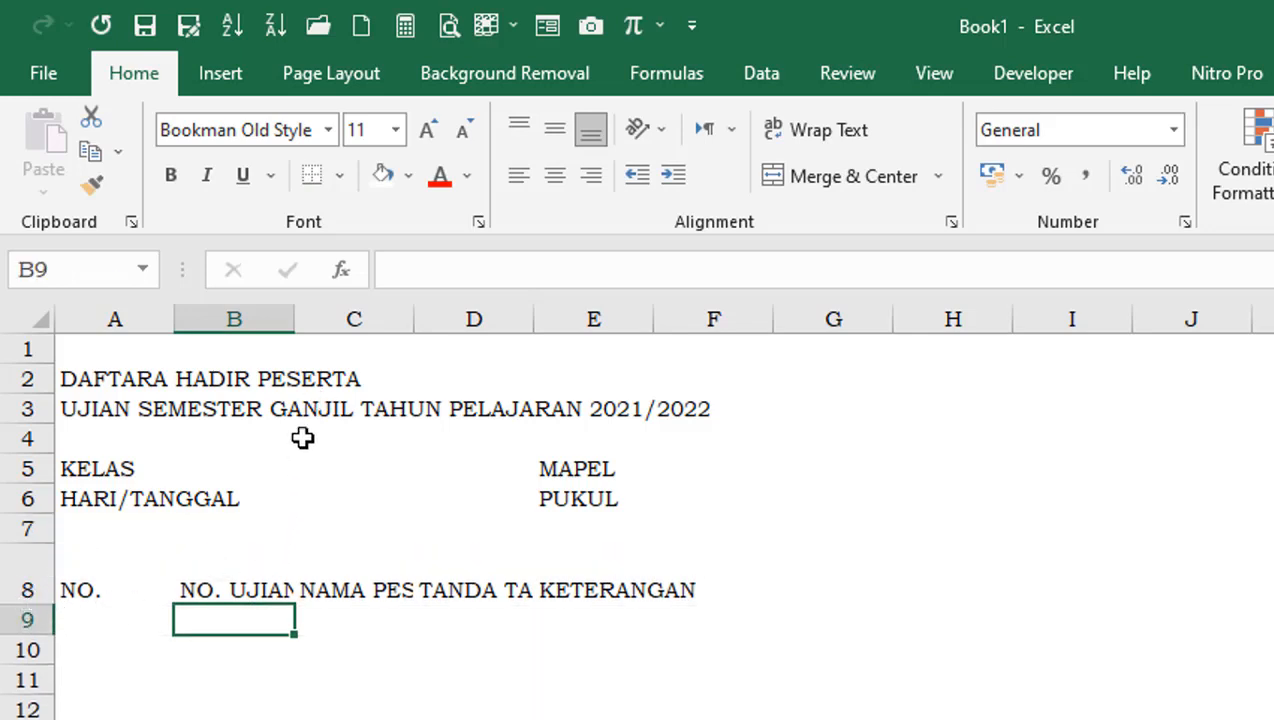
double_click(292, 318)
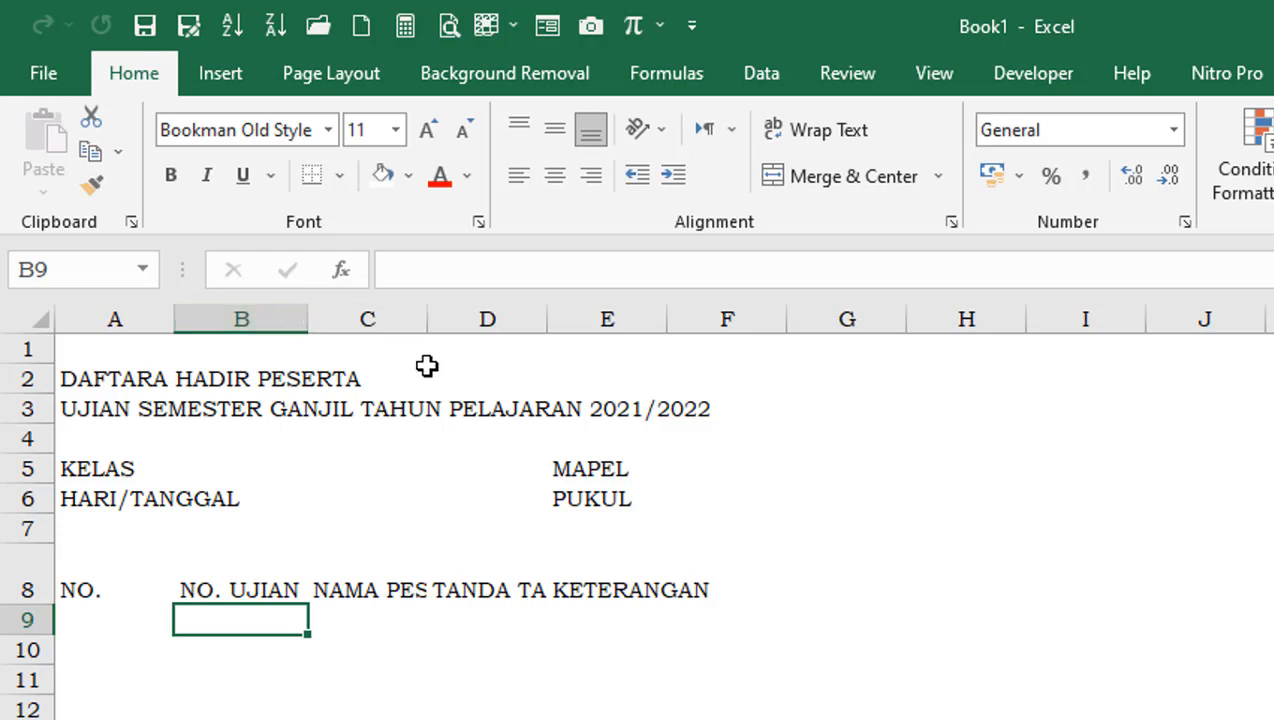
drag(430, 322, 524, 333)
drag(542, 334, 542, 334)
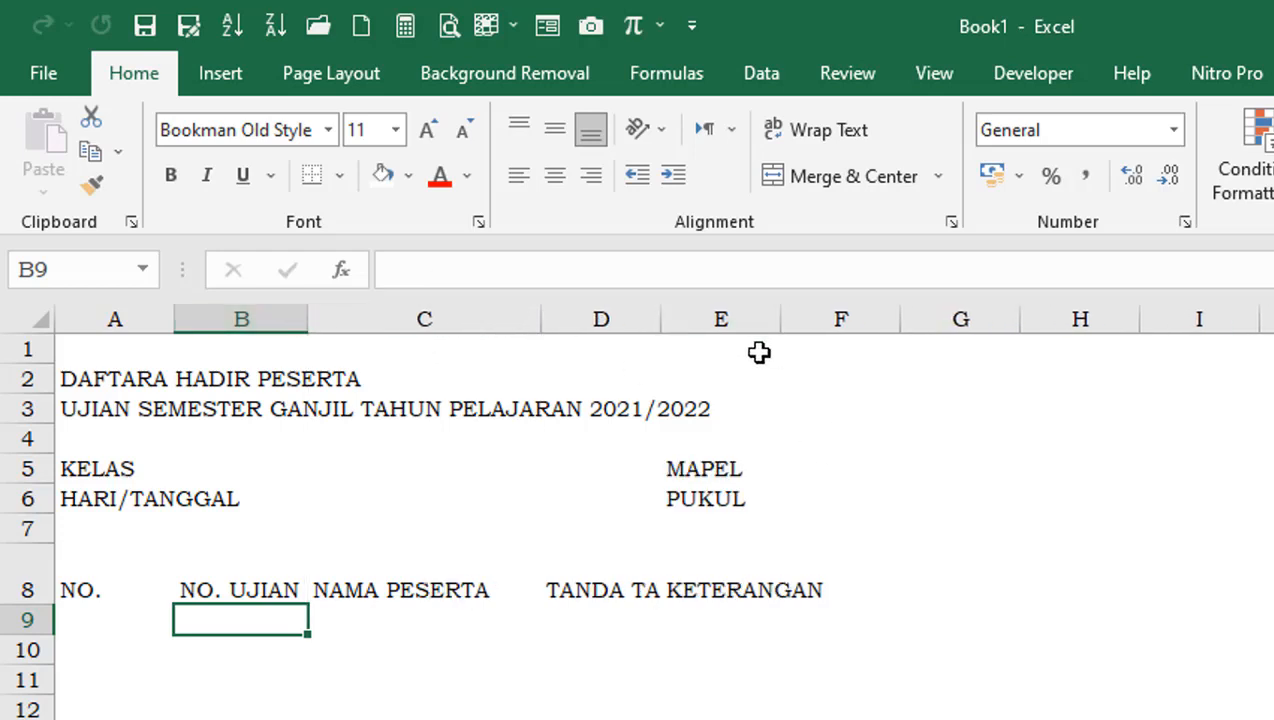
drag(782, 318, 948, 335)
click(676, 313)
drag(660, 313, 788, 345)
click(502, 682)
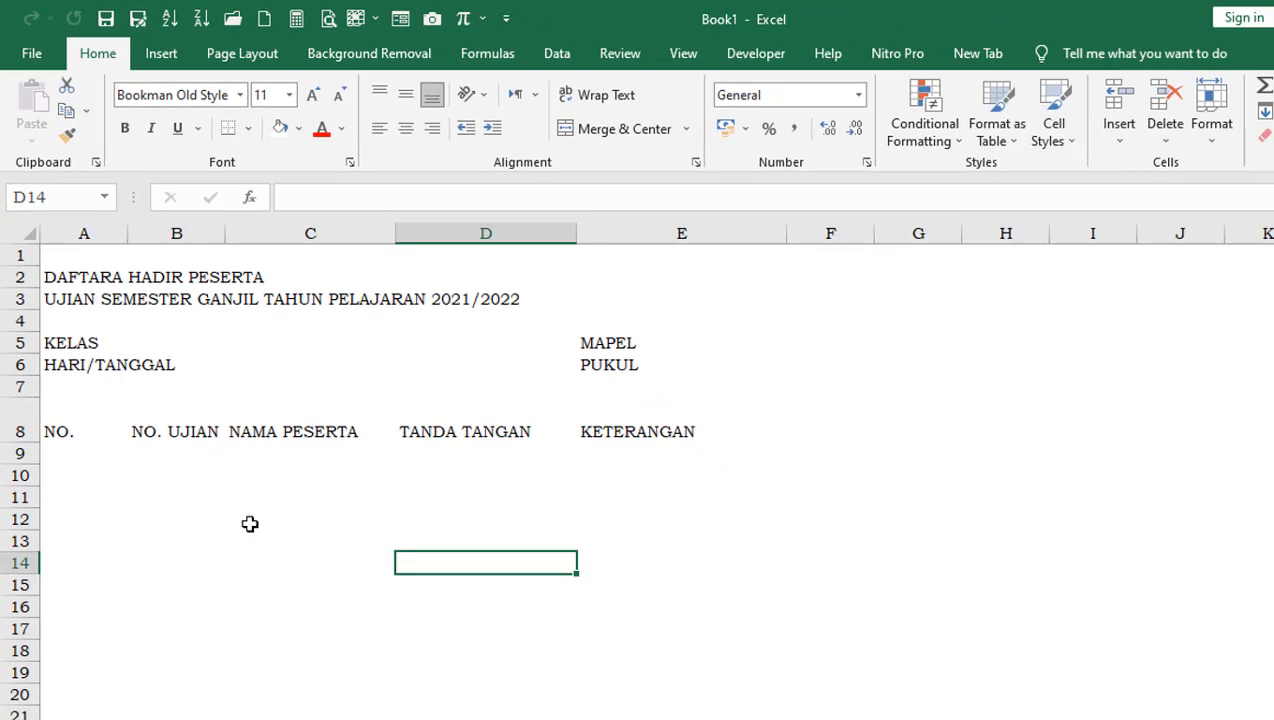
Step: Apply All Borders to the table range A8:E20, from the header row down to row 20
click(77, 530)
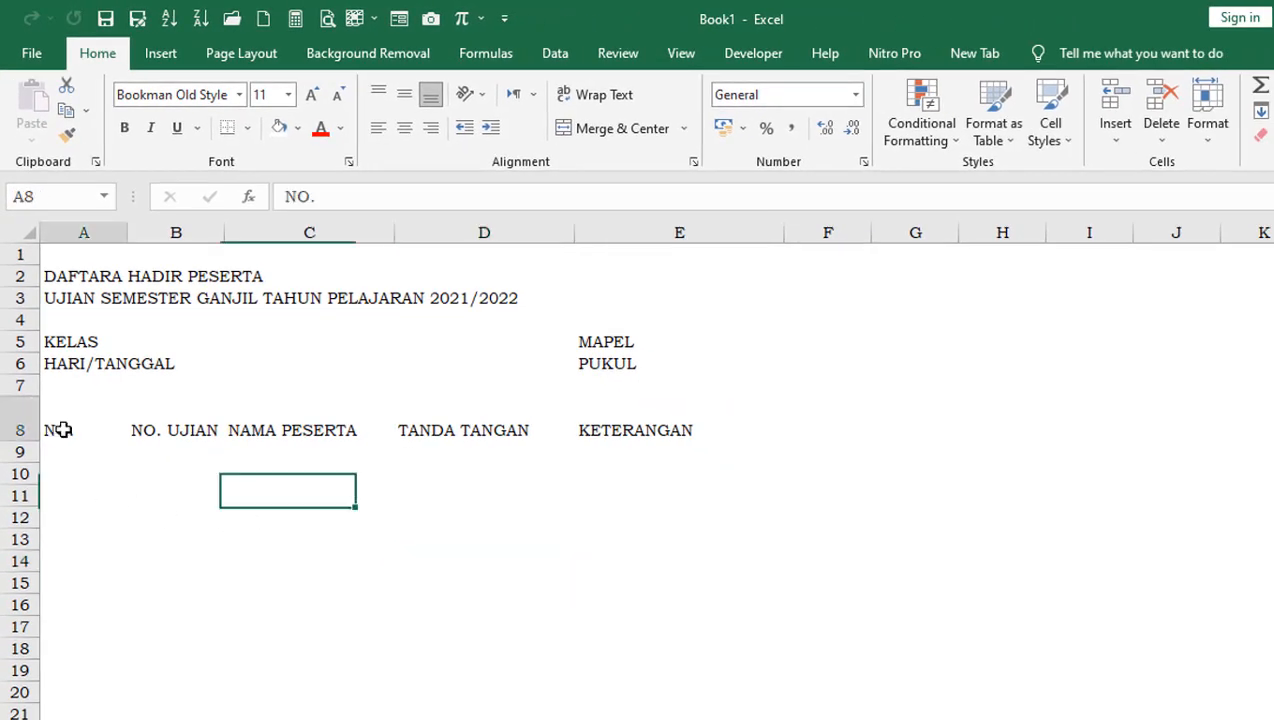
drag(60, 430, 601, 689)
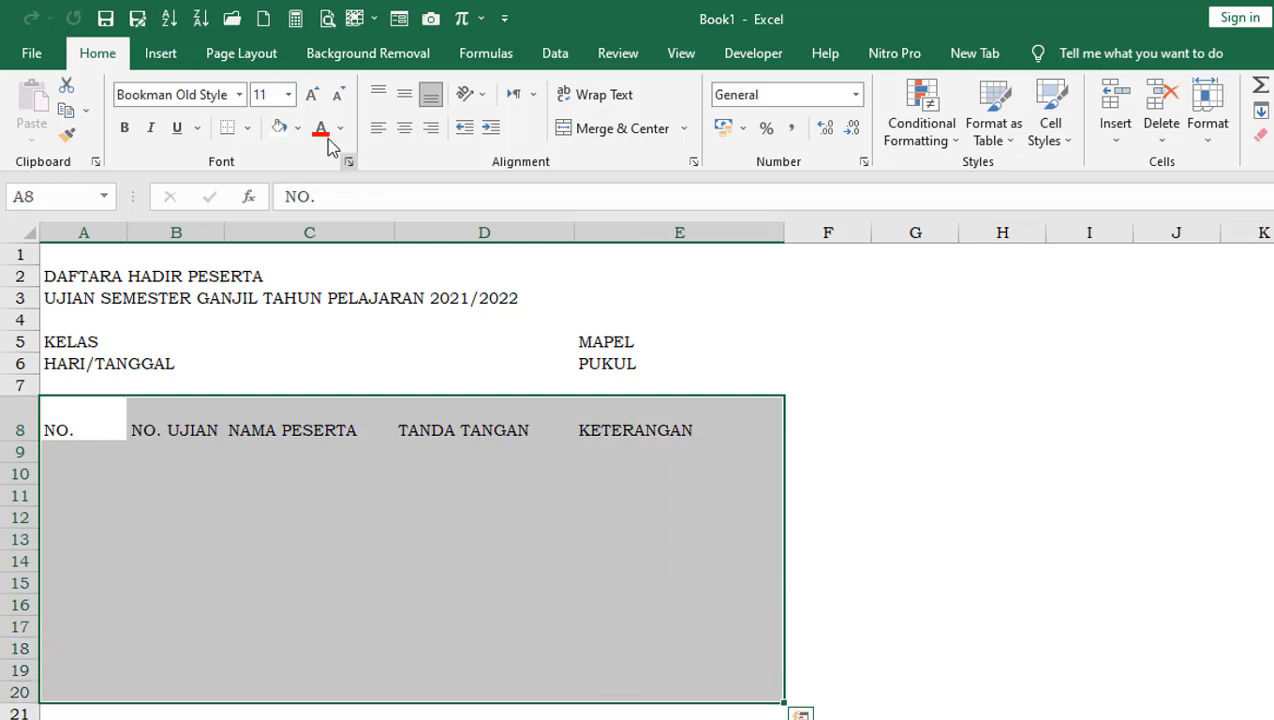
click(248, 130)
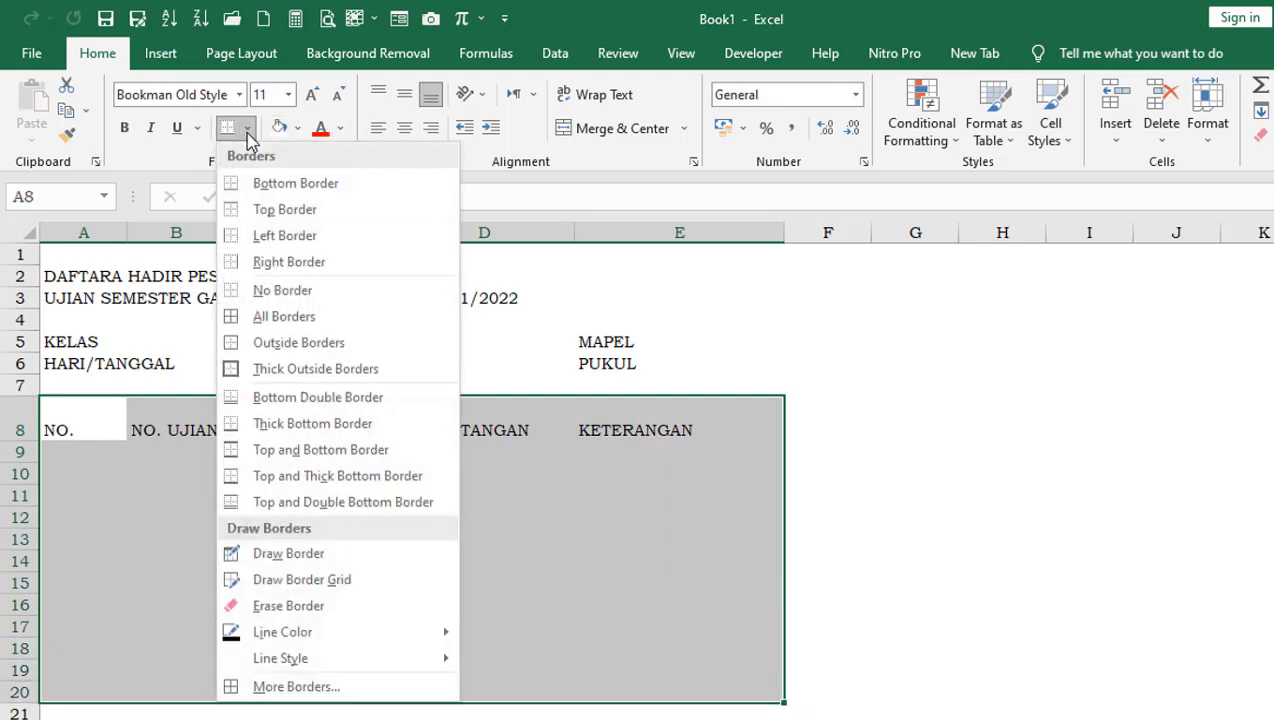
click(238, 318)
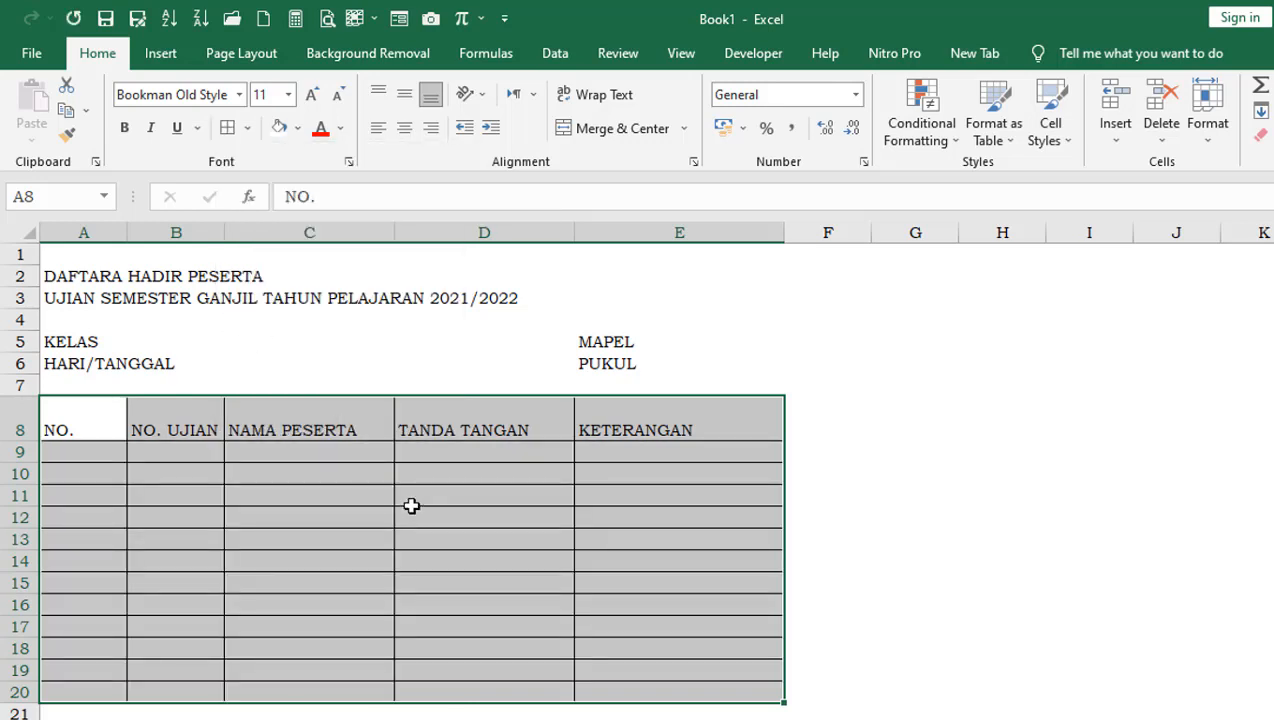
click(319, 509)
Step: Center the contents of row 8 horizontally and vertically and make them bold
click(20, 428)
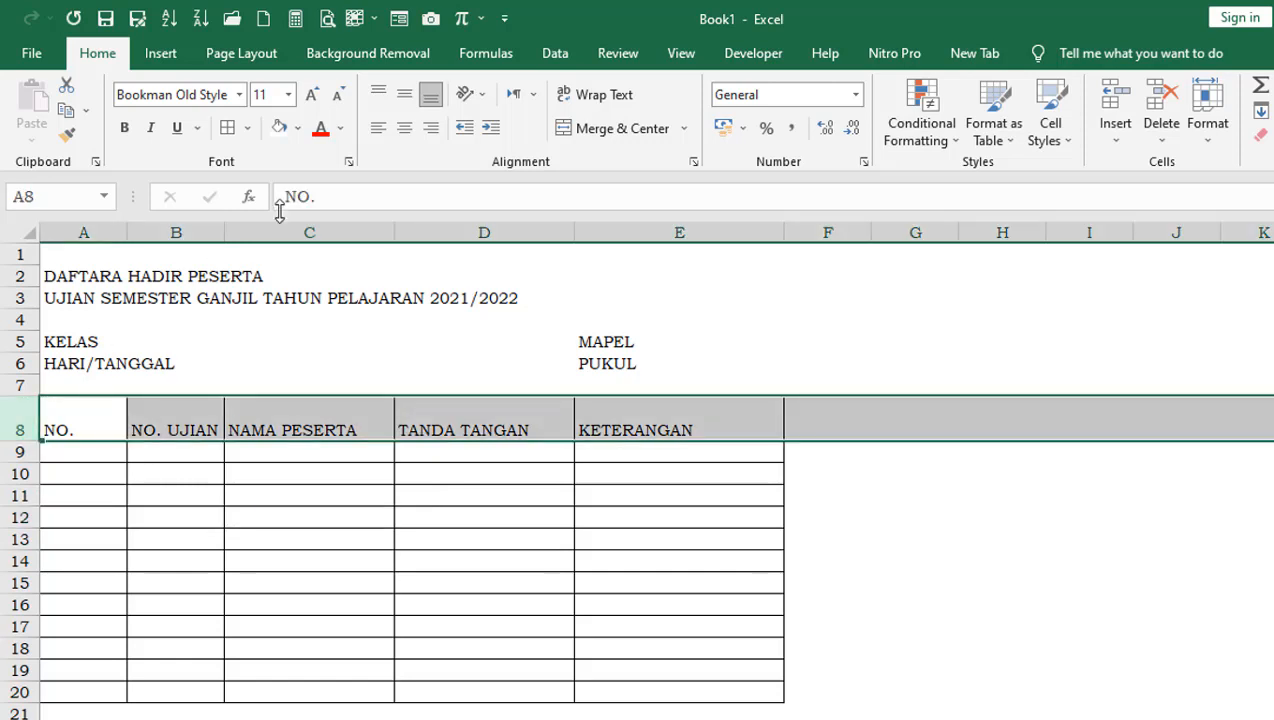
click(404, 128)
click(404, 94)
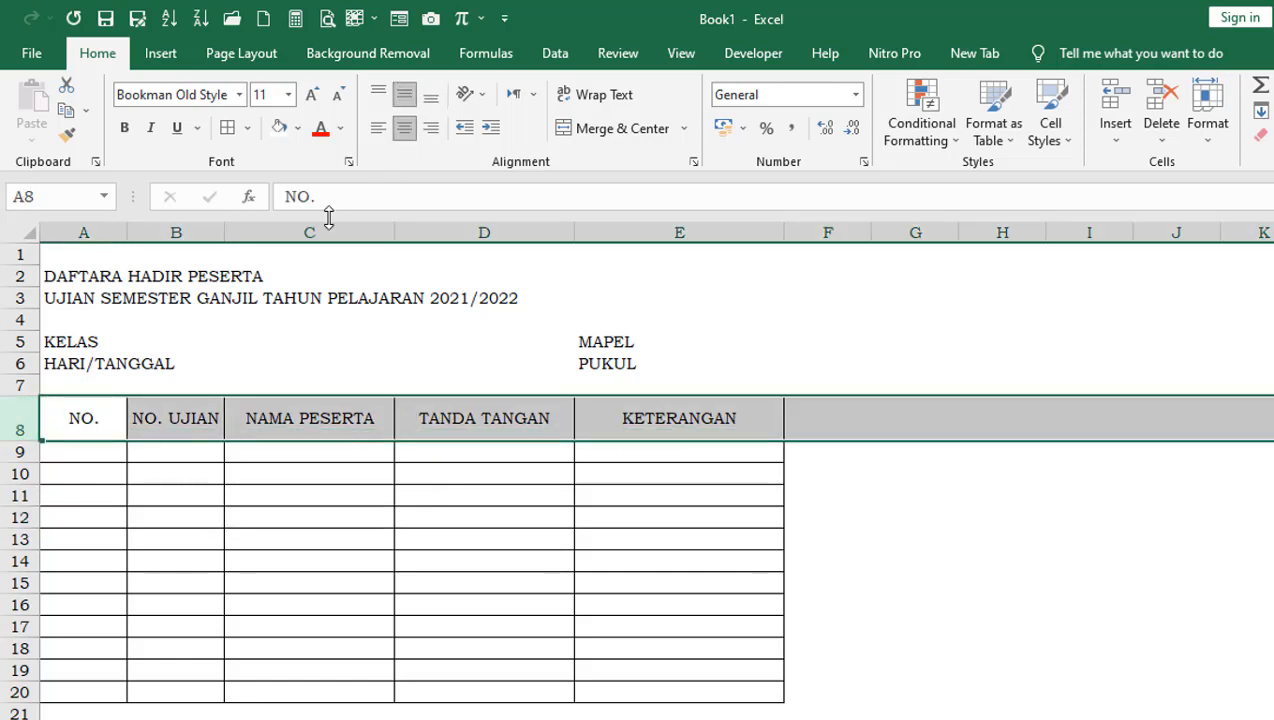
click(124, 127)
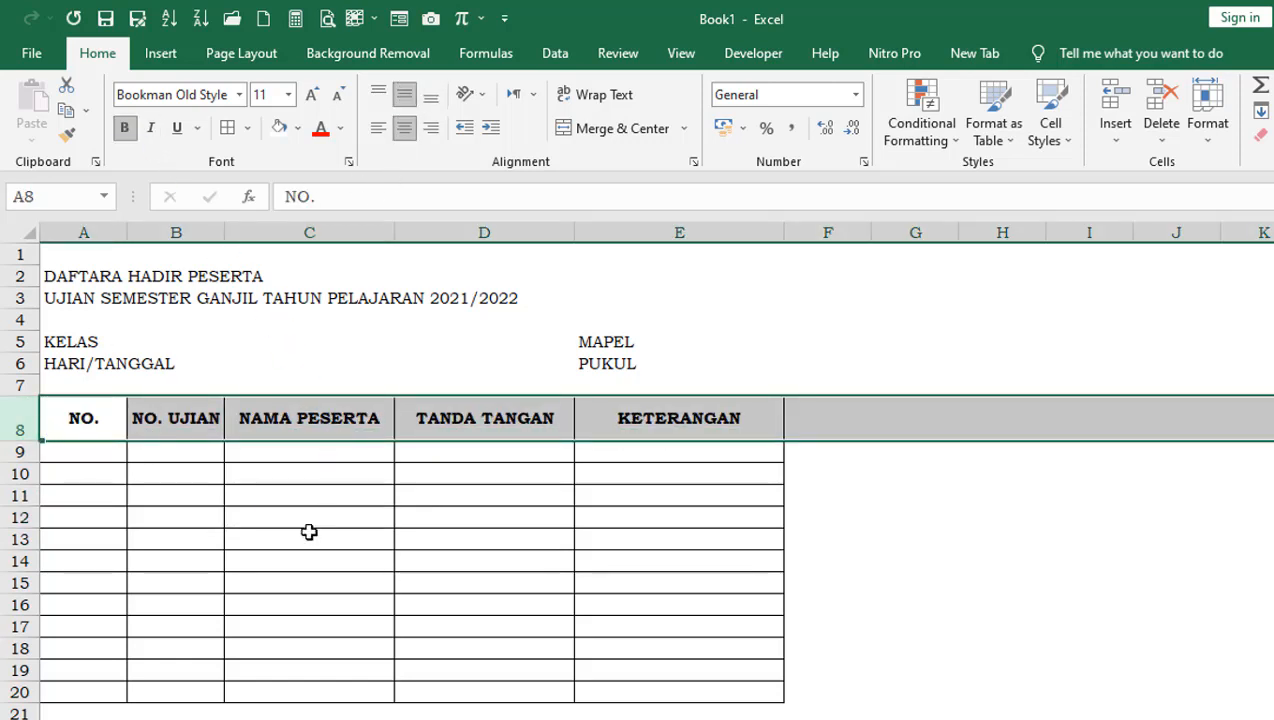
Step: Enter ": X-IPA" in cell C5 as the value for the KELAS label
click(280, 565)
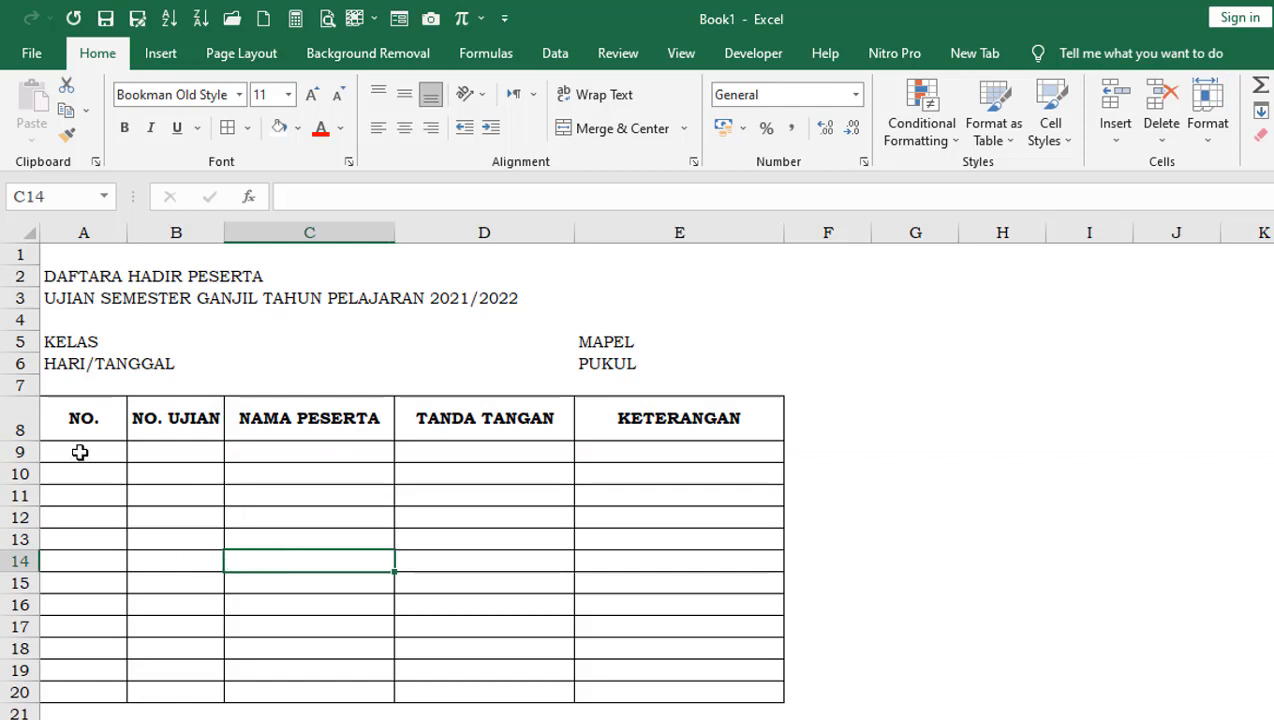
click(239, 345)
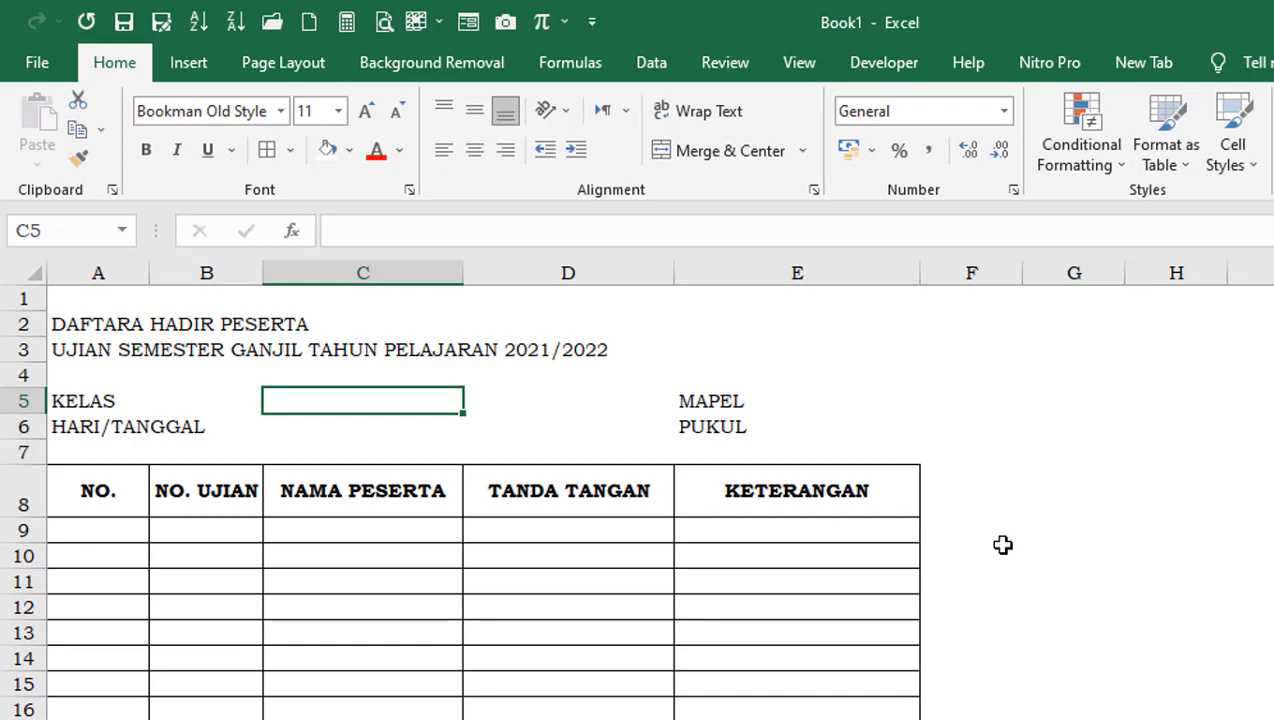
text(:)
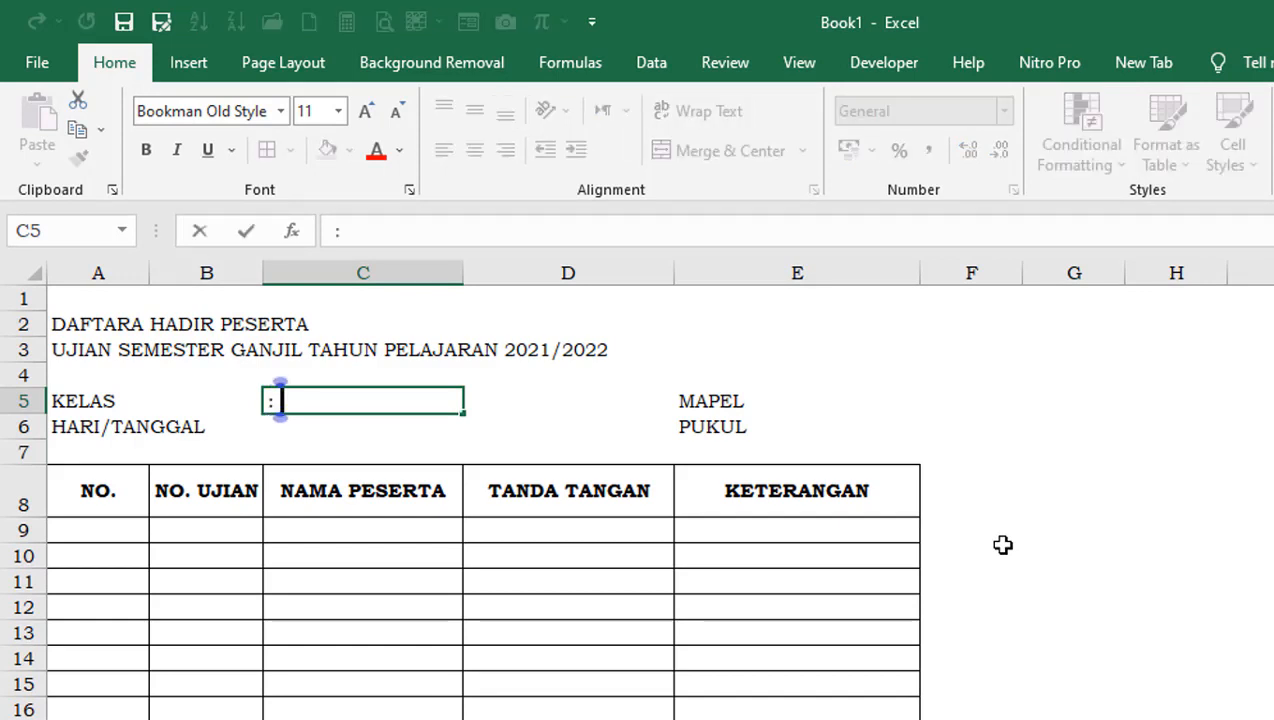
text( X)
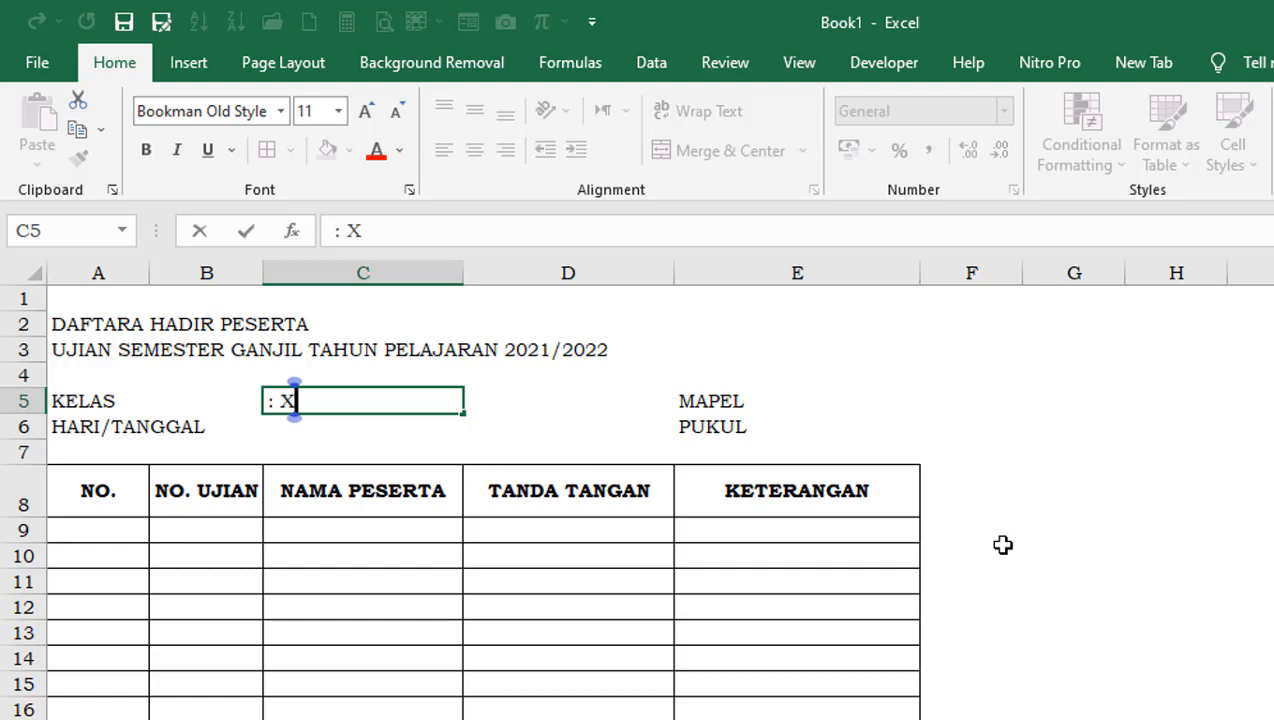
text(-IPA)
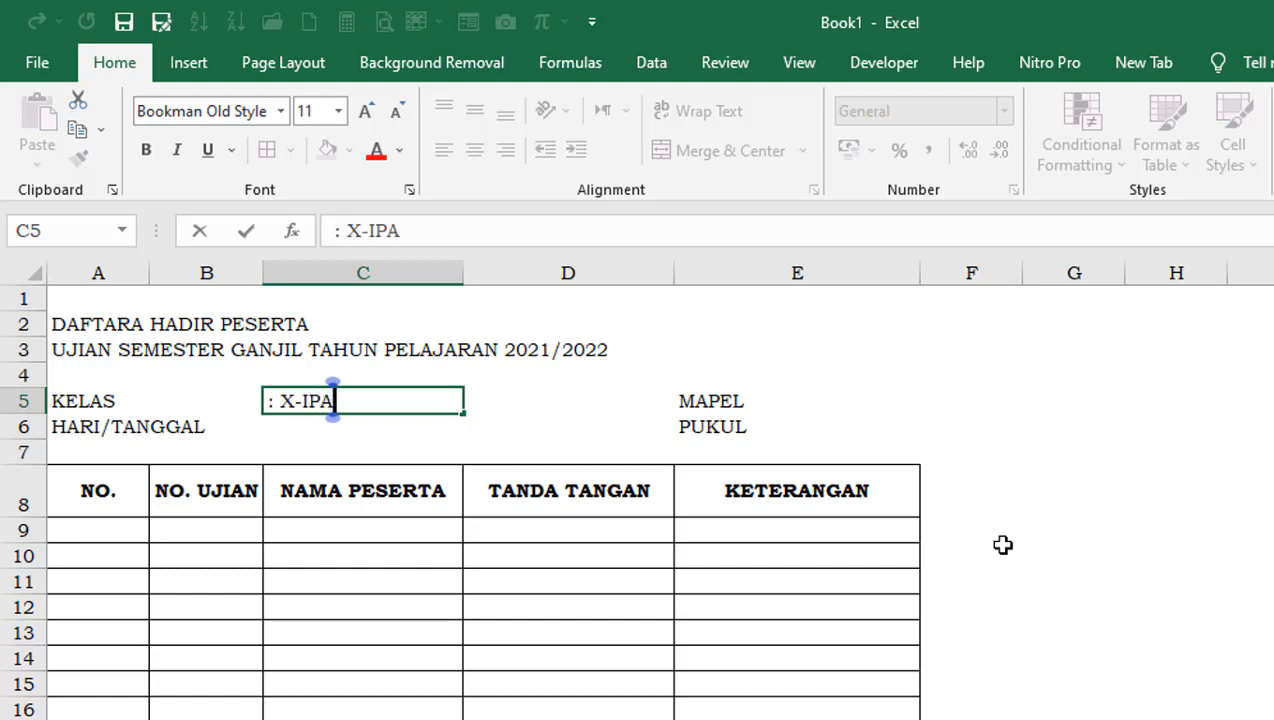
key(Return)
Step: Enter ": JUM'AT, 21-10-2021" in cell C6 as the value for the HARI/TANGGAL label
text(:)
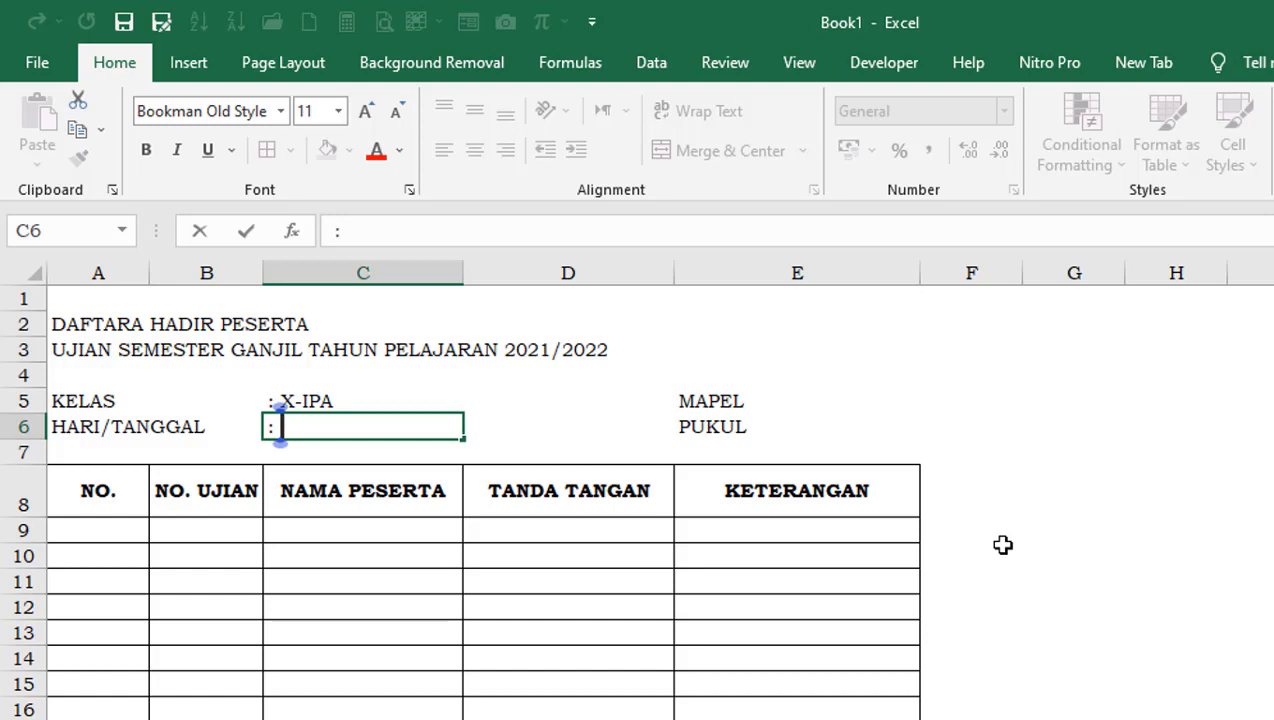
text(J)
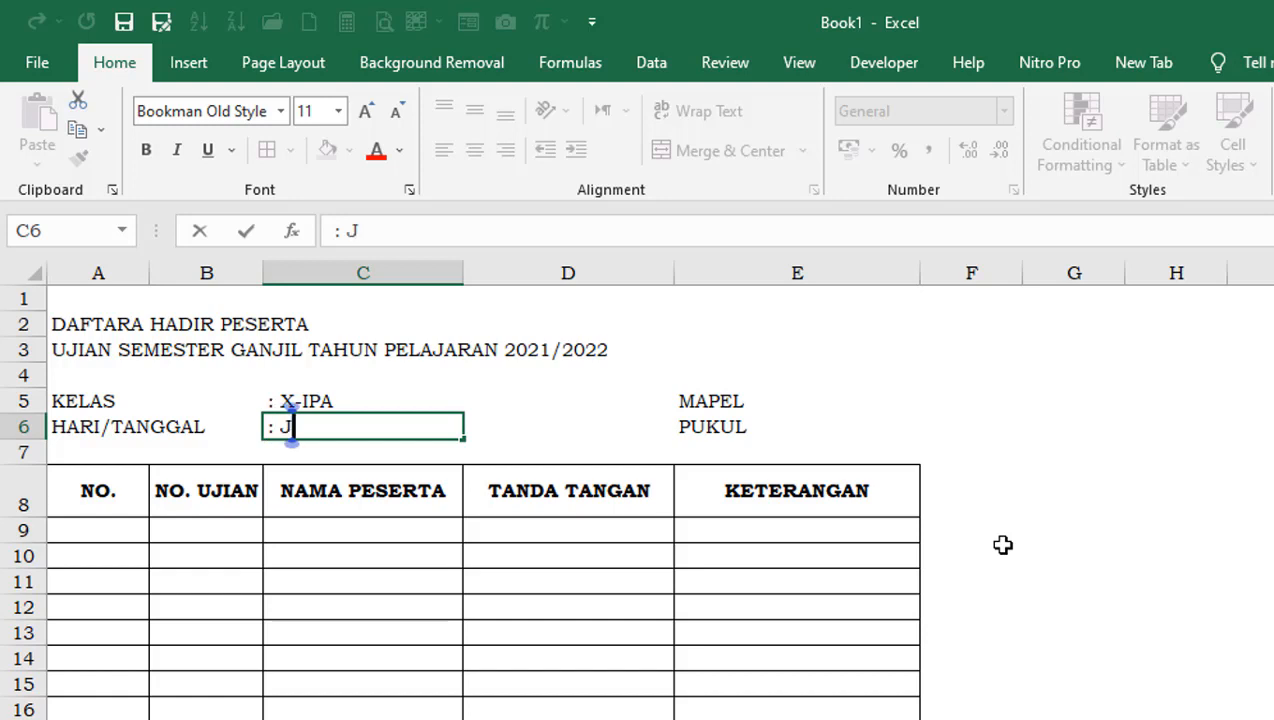
text(UM)
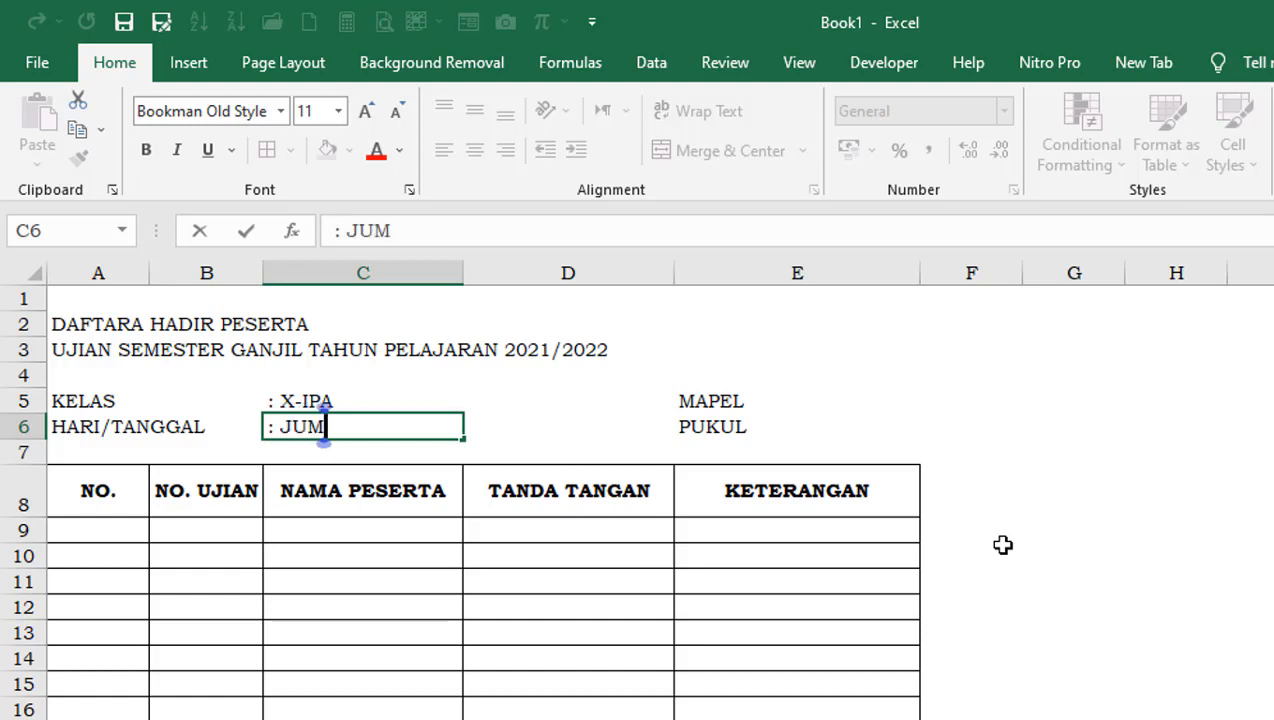
text('AT,)
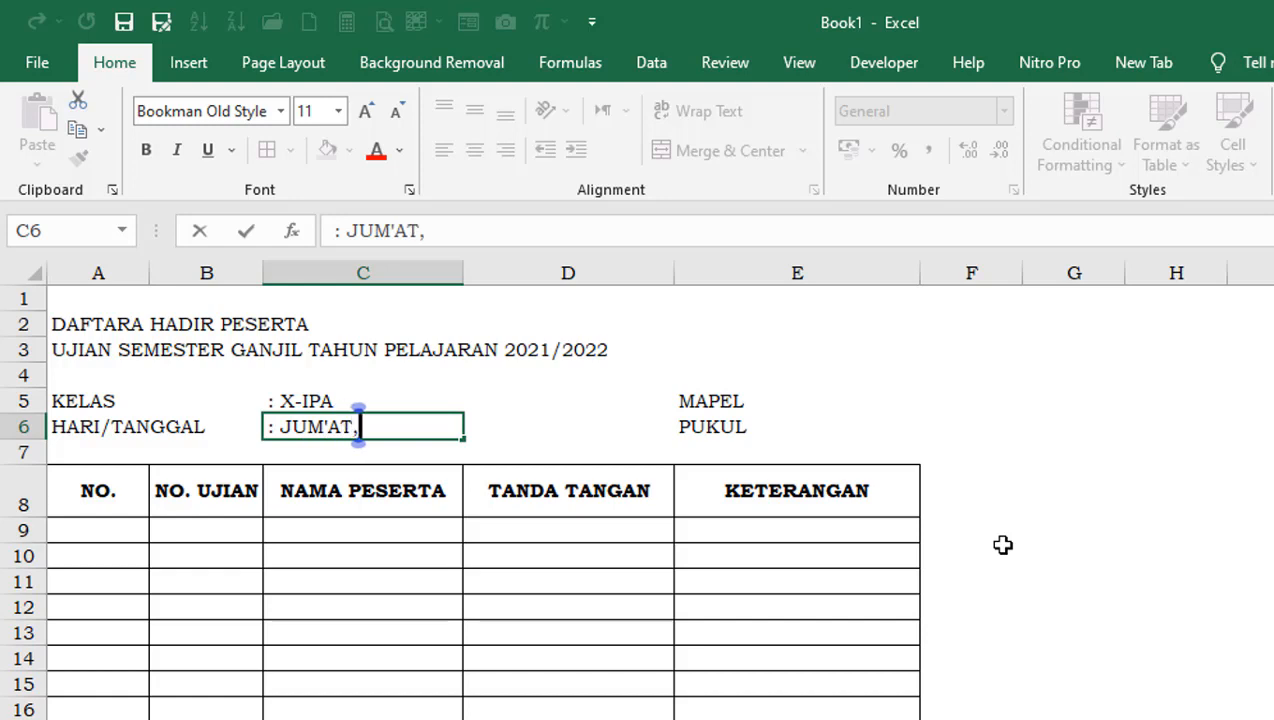
text( 21)
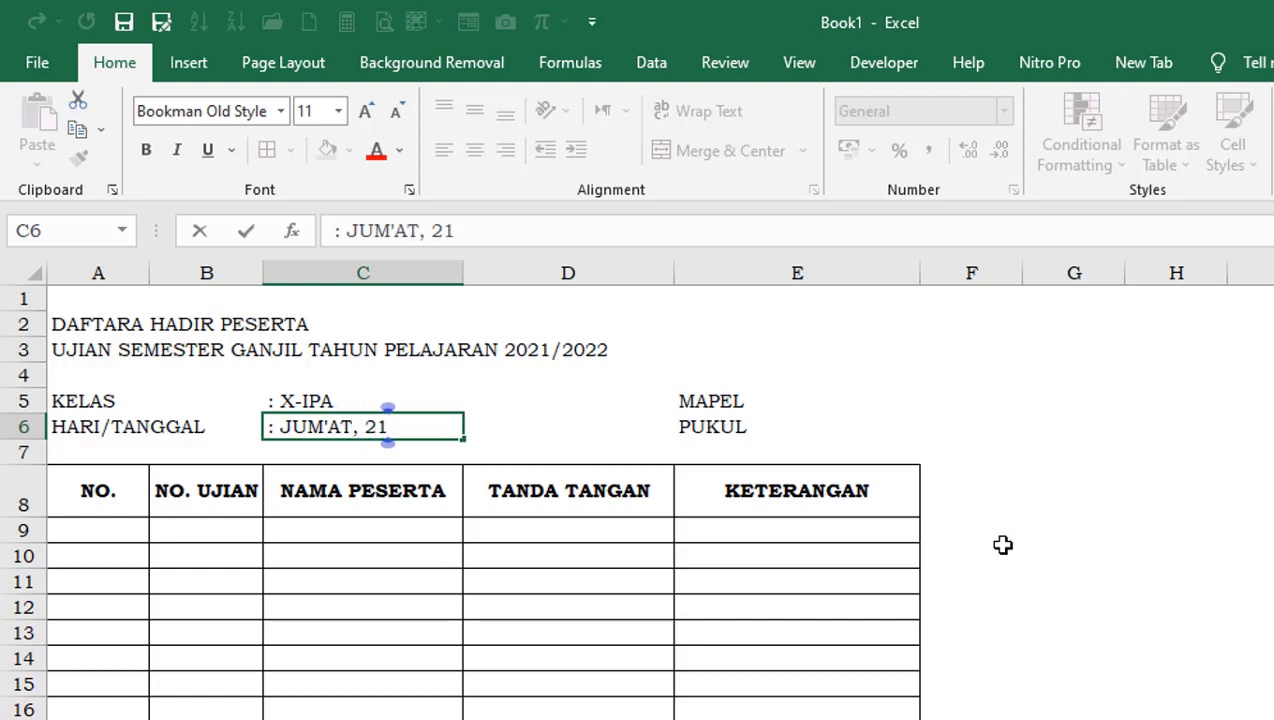
text(-10)
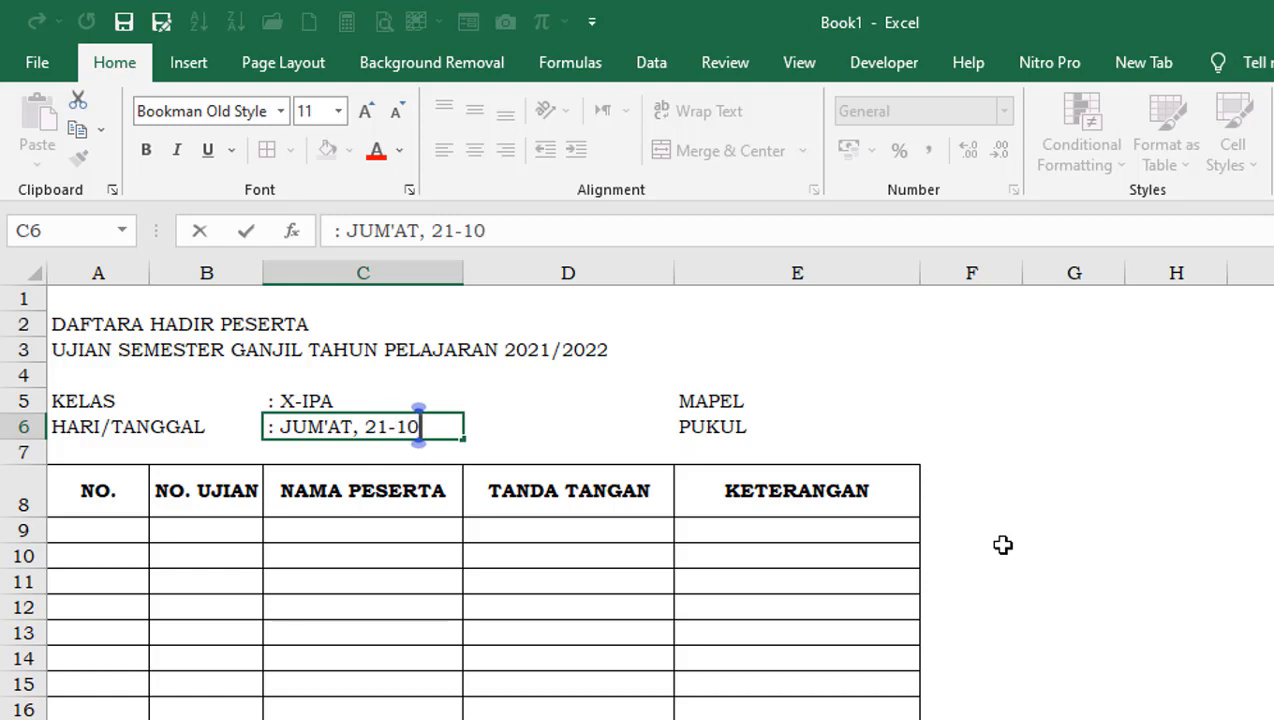
text(-20)
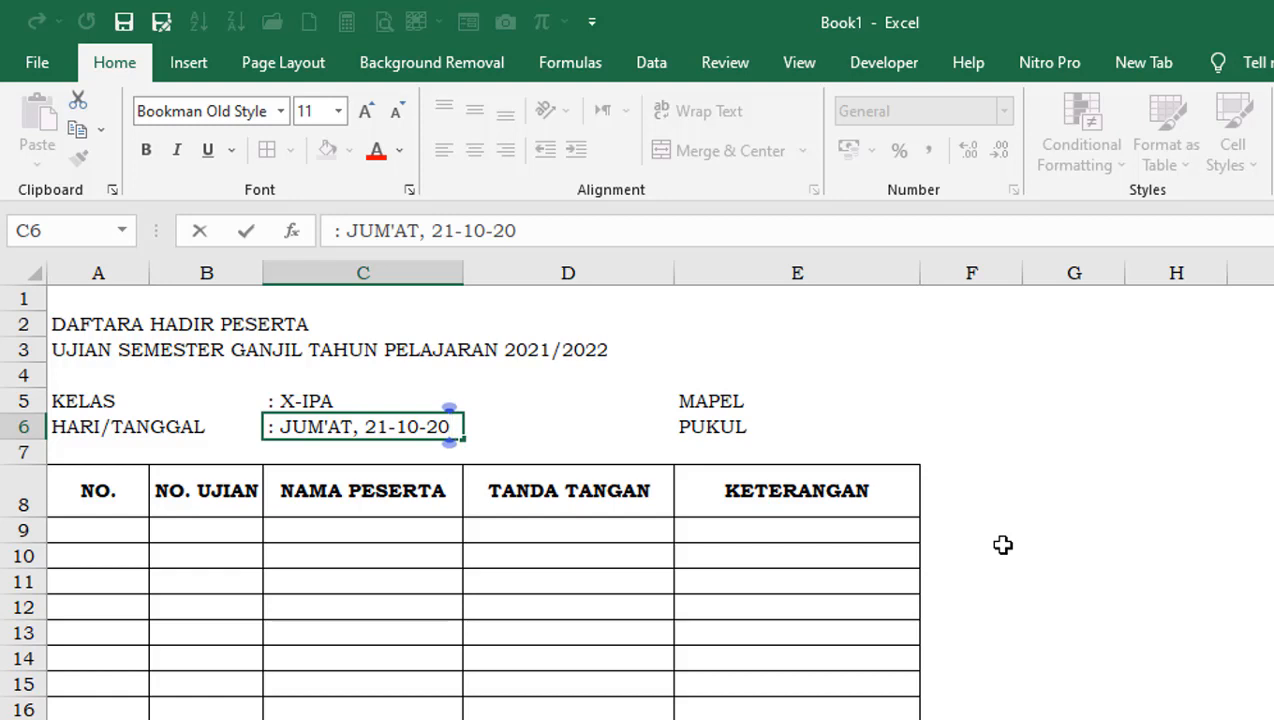
text(21)
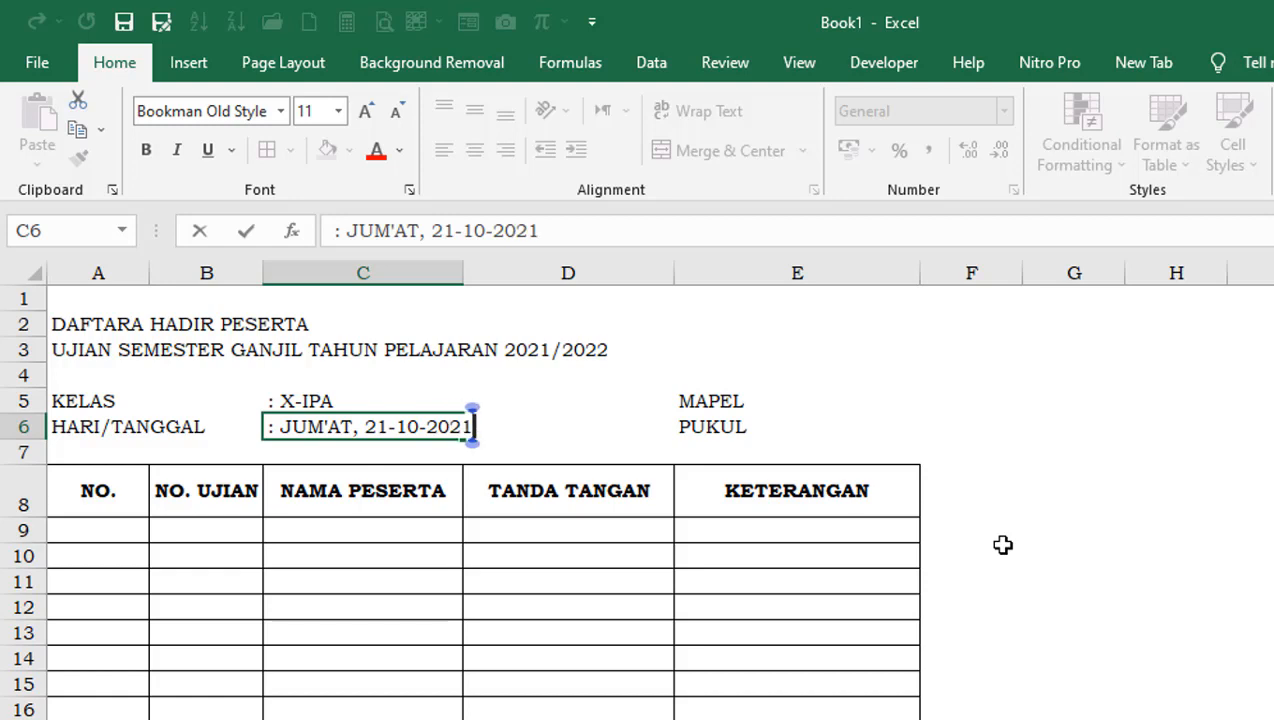
key(Tab)
key(Tab)
key(Tab)
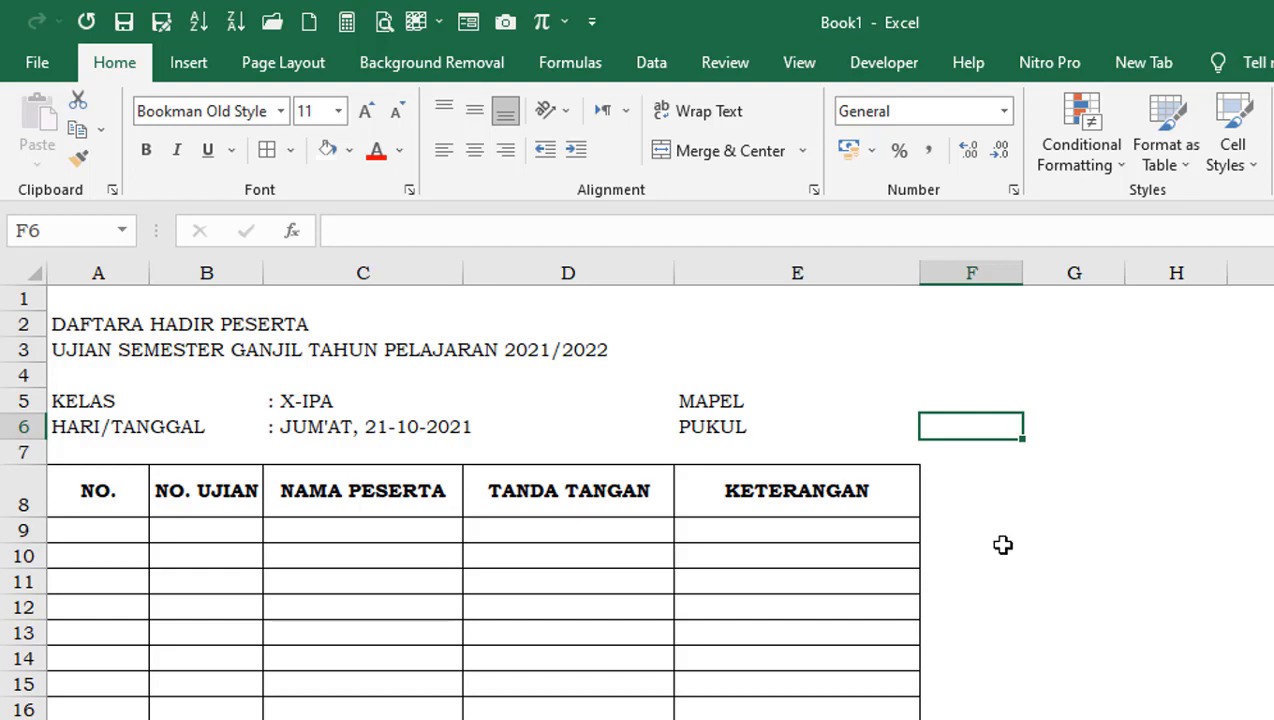
Step: Narrow column A so that it just fits the "NO." header
key(Left)
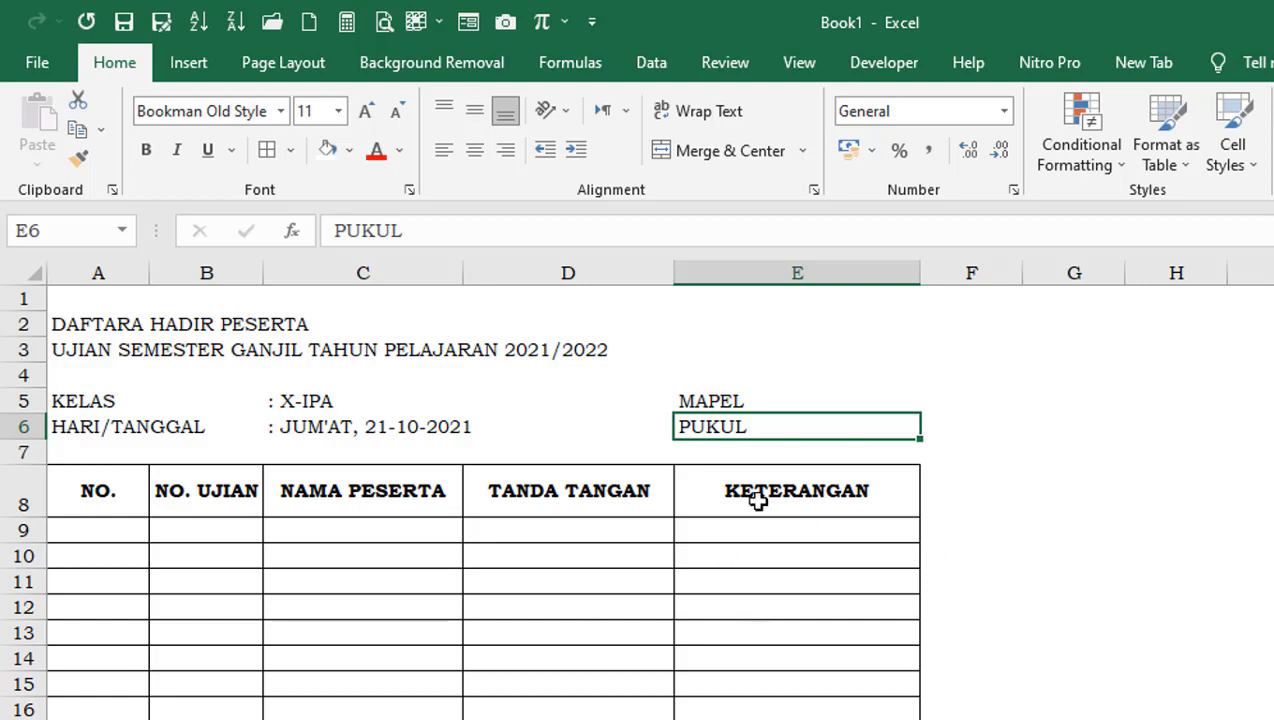
click(534, 406)
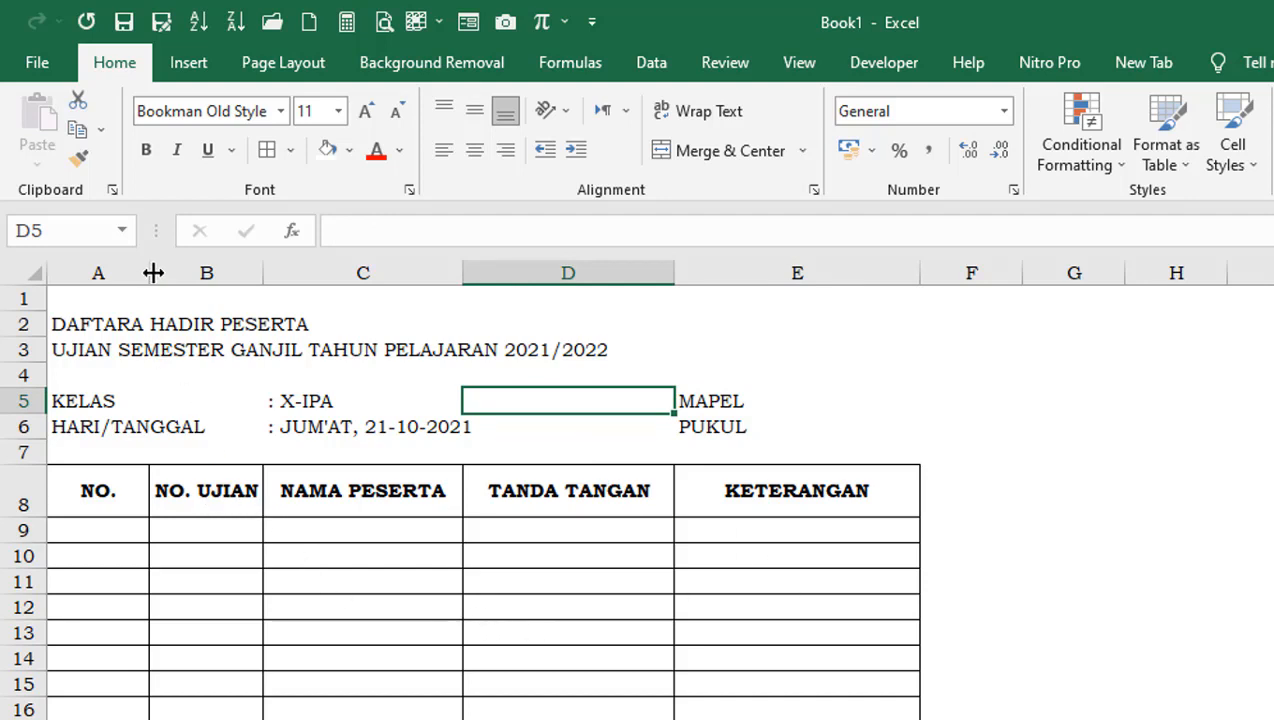
drag(150, 272, 107, 324)
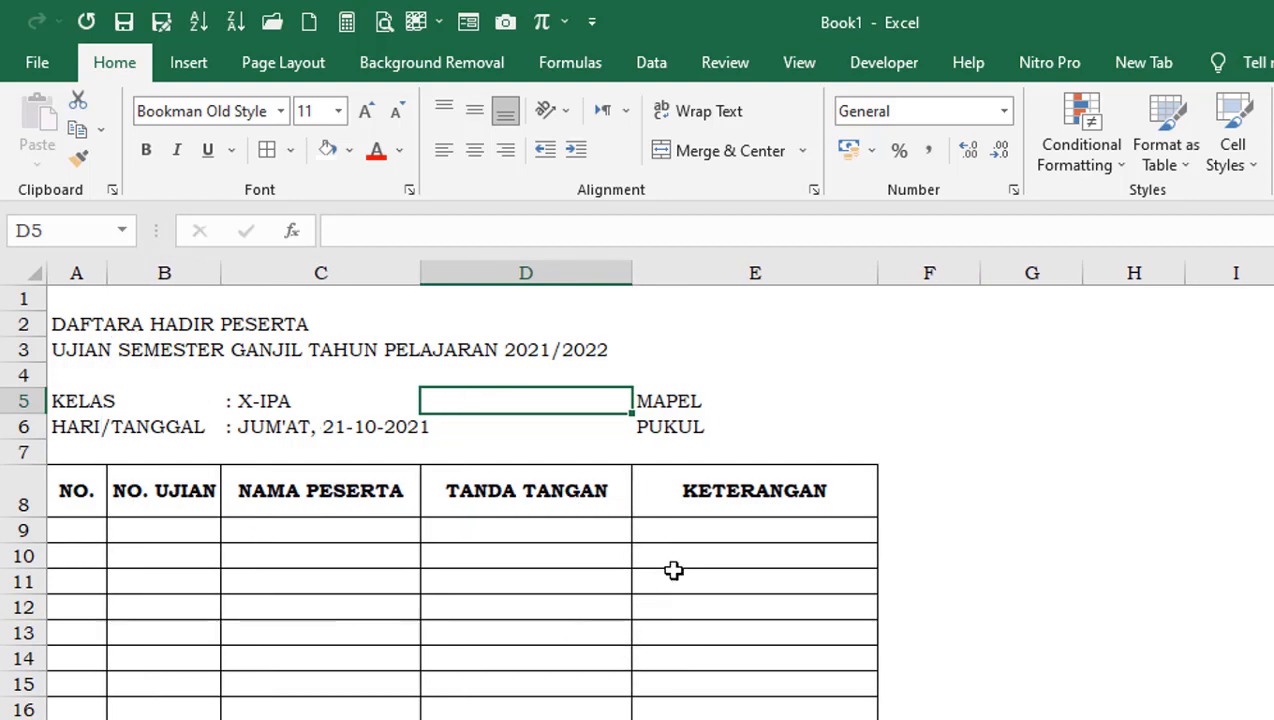
Step: Move the MAPEL and PUKUL labels from E5:E6 to D5:D6 and align them right
drag(756, 410, 758, 415)
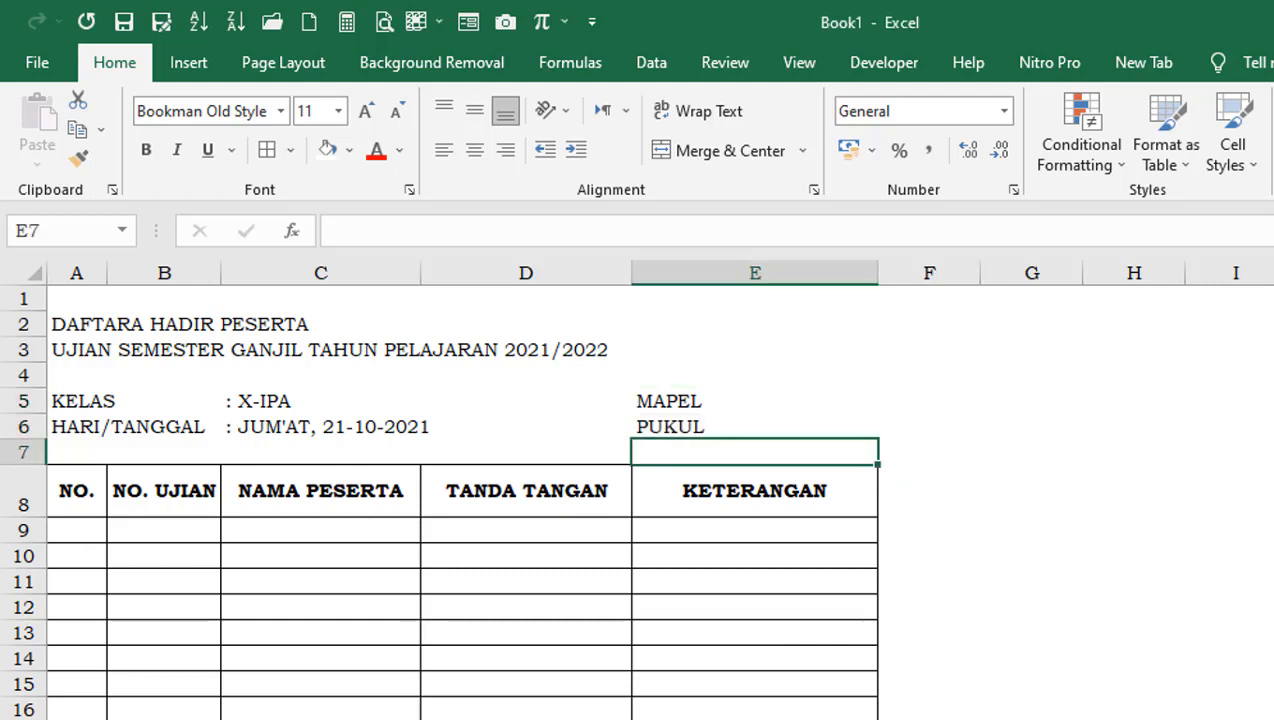
click(1242, 540)
drag(660, 393, 602, 408)
click(636, 400)
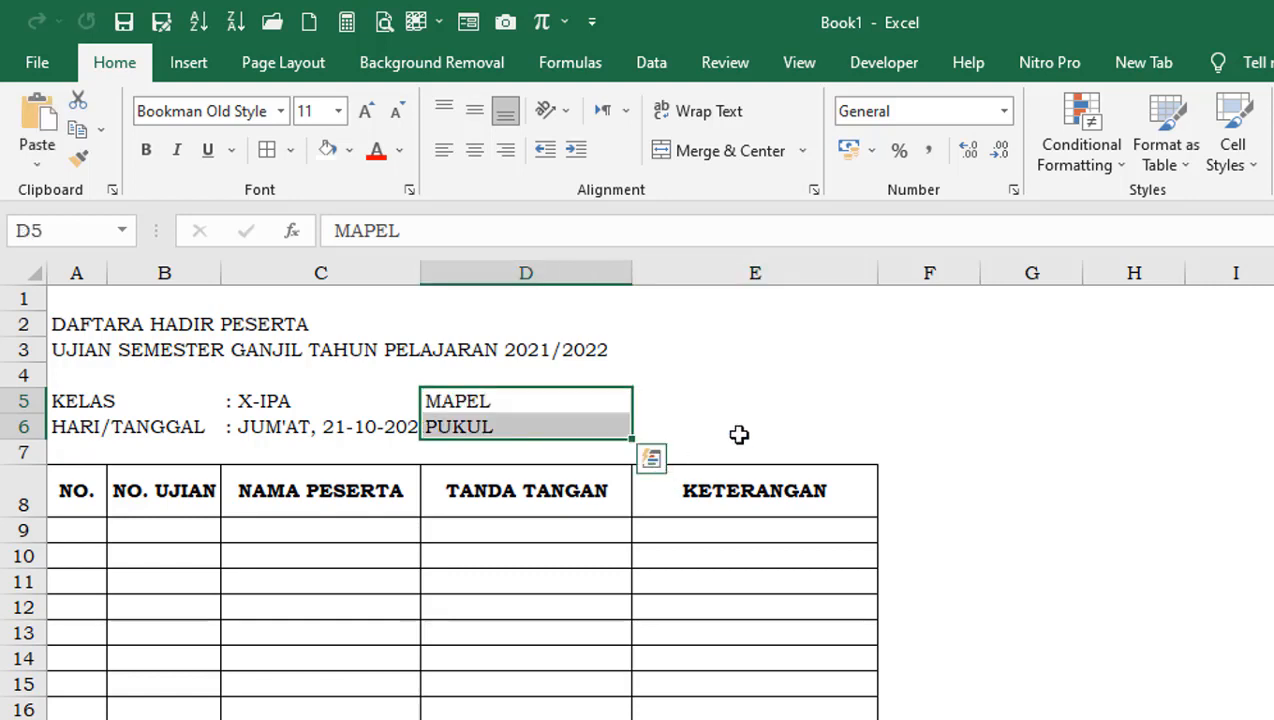
click(505, 150)
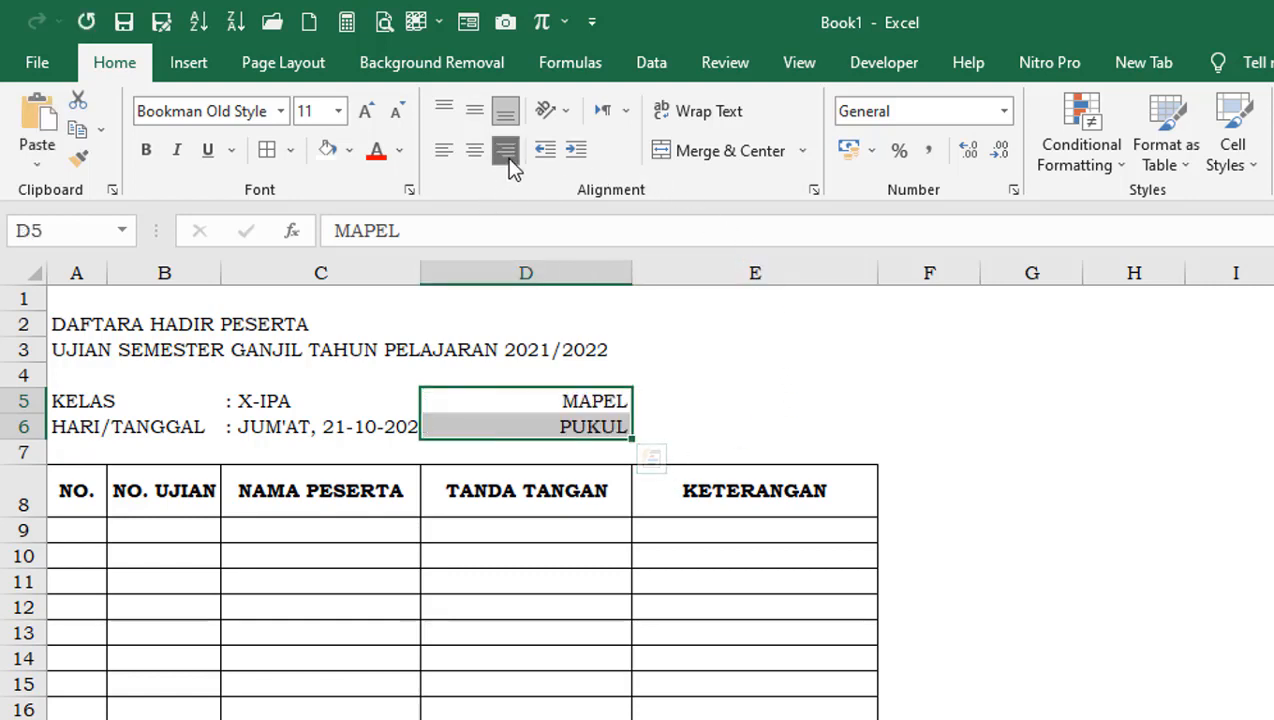
click(774, 432)
Step: Enter ": PKW" in cell E5 as the value for the MAPEL label
click(677, 400)
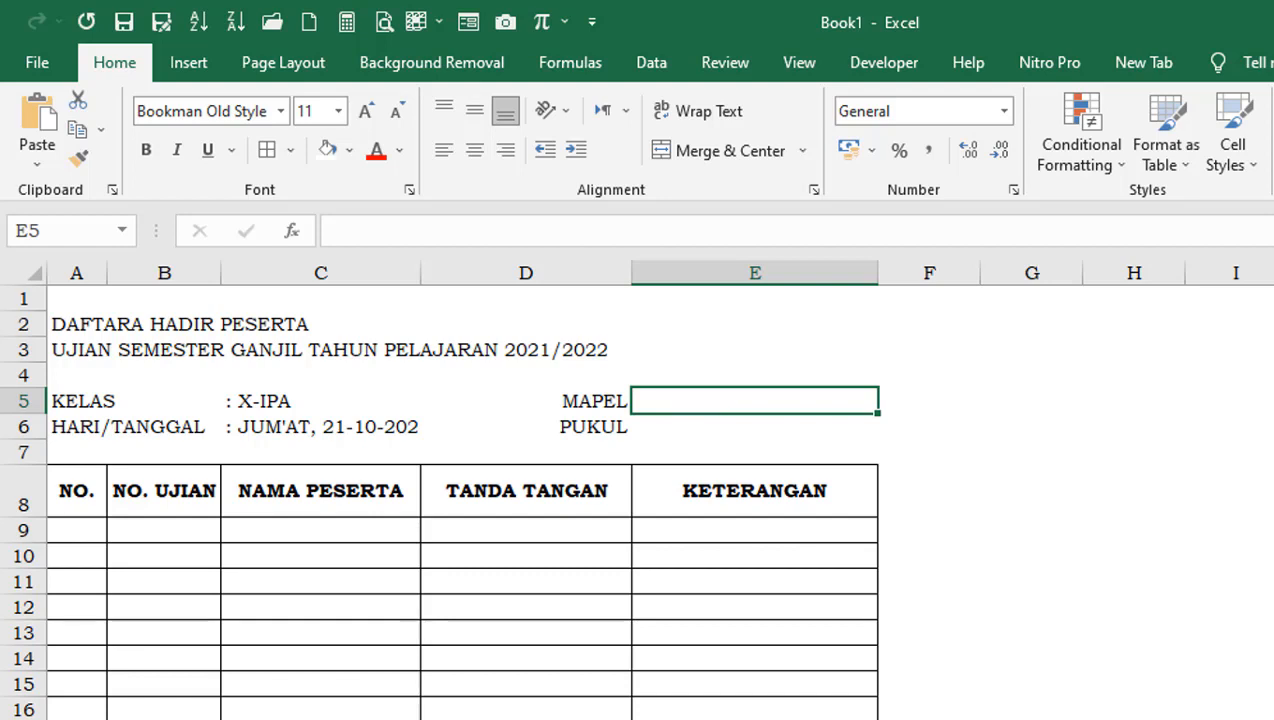
text(:)
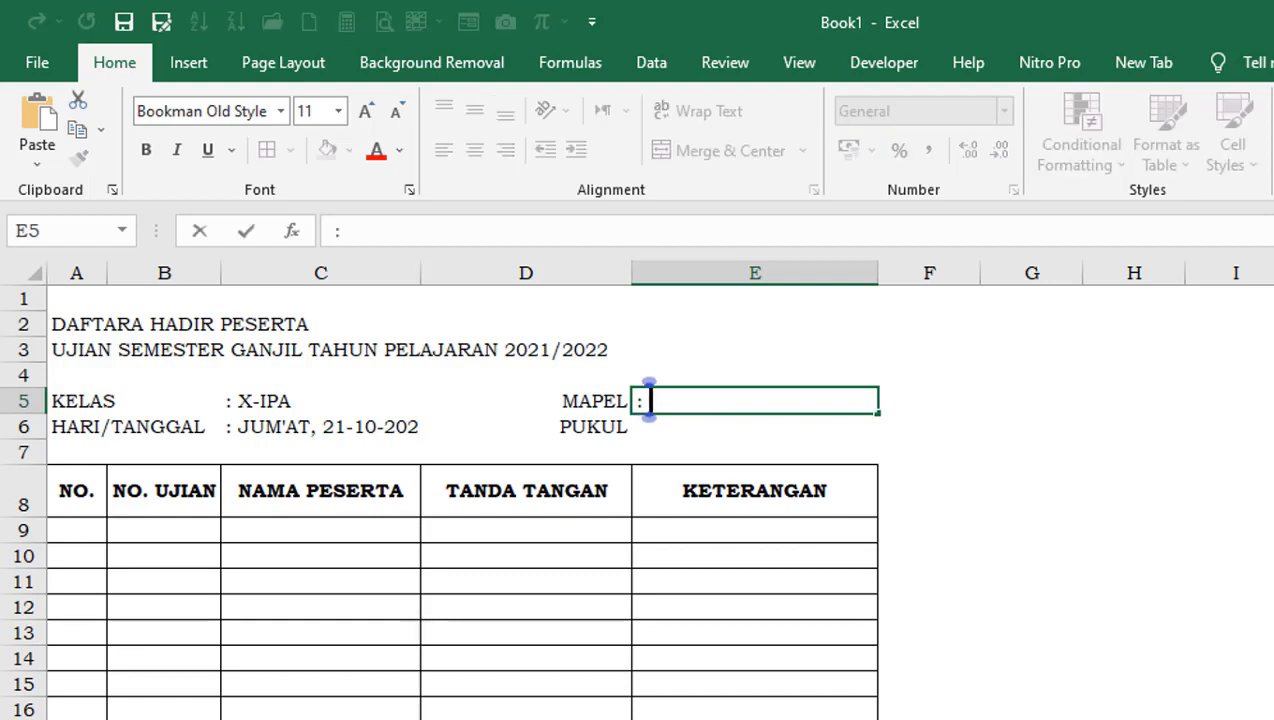
text( pkw)
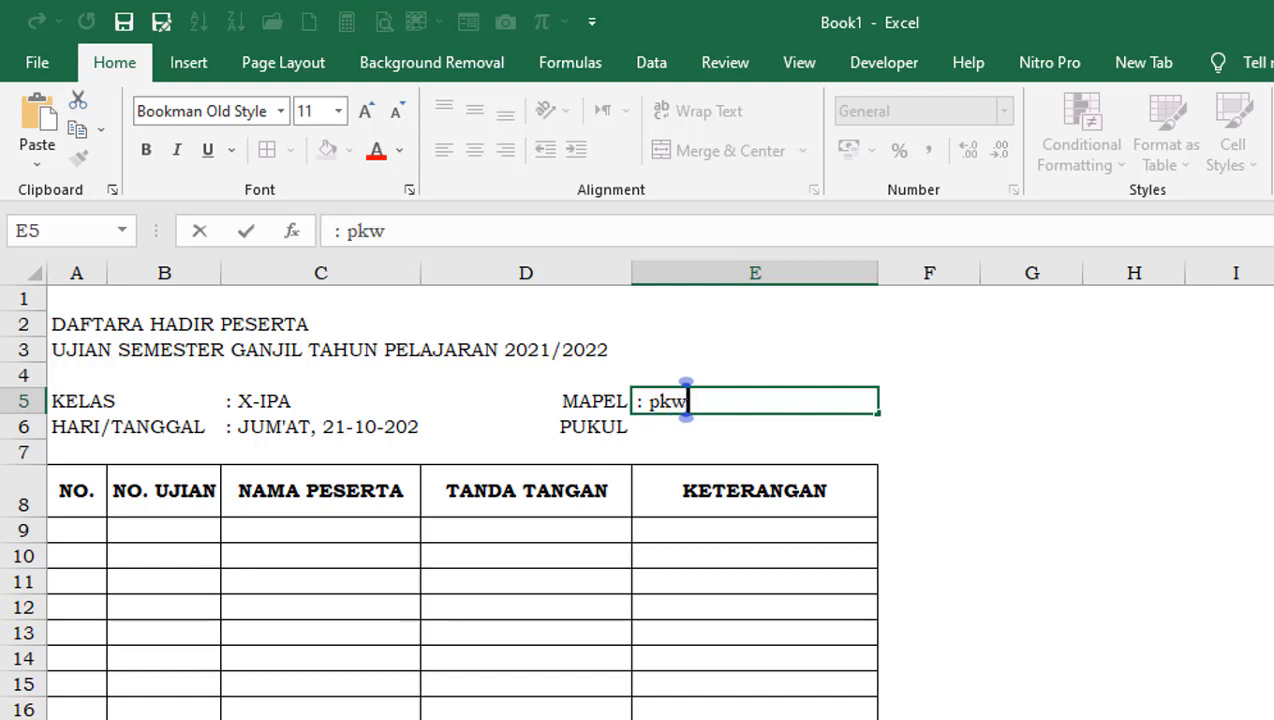
key(BackSpace)
key(BackSpace)
key(BackSpace)
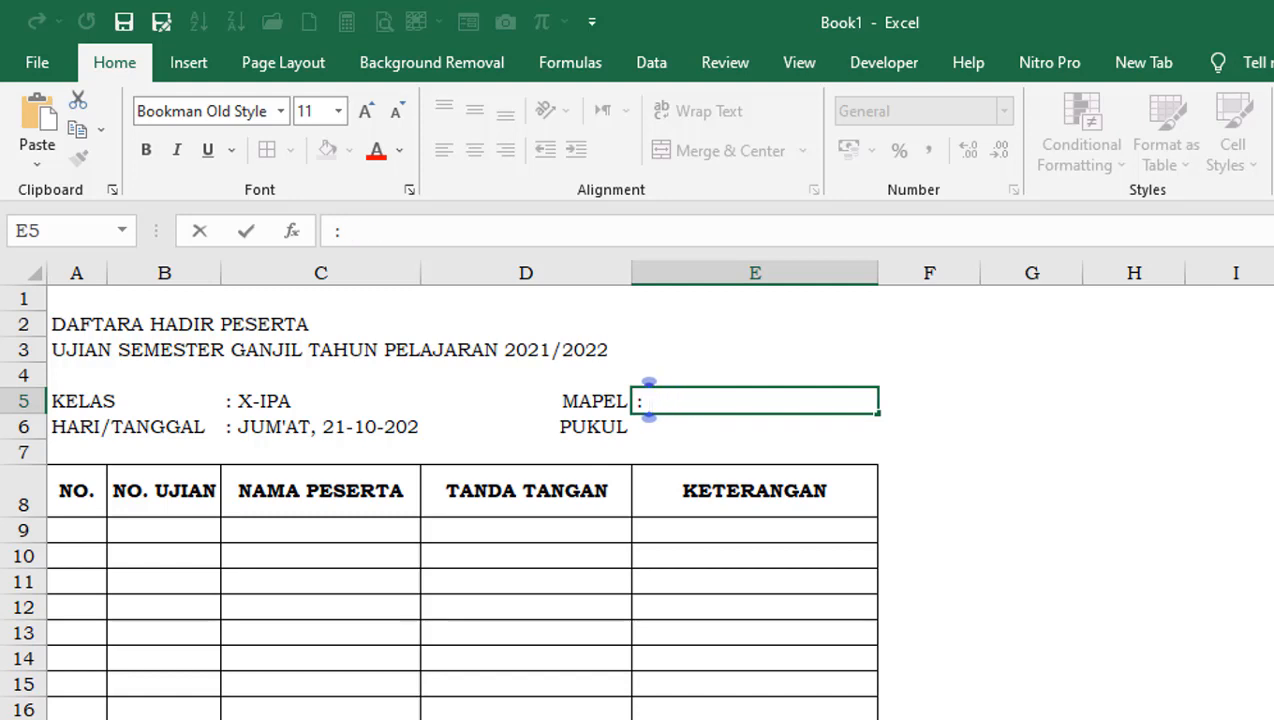
text(PKW)
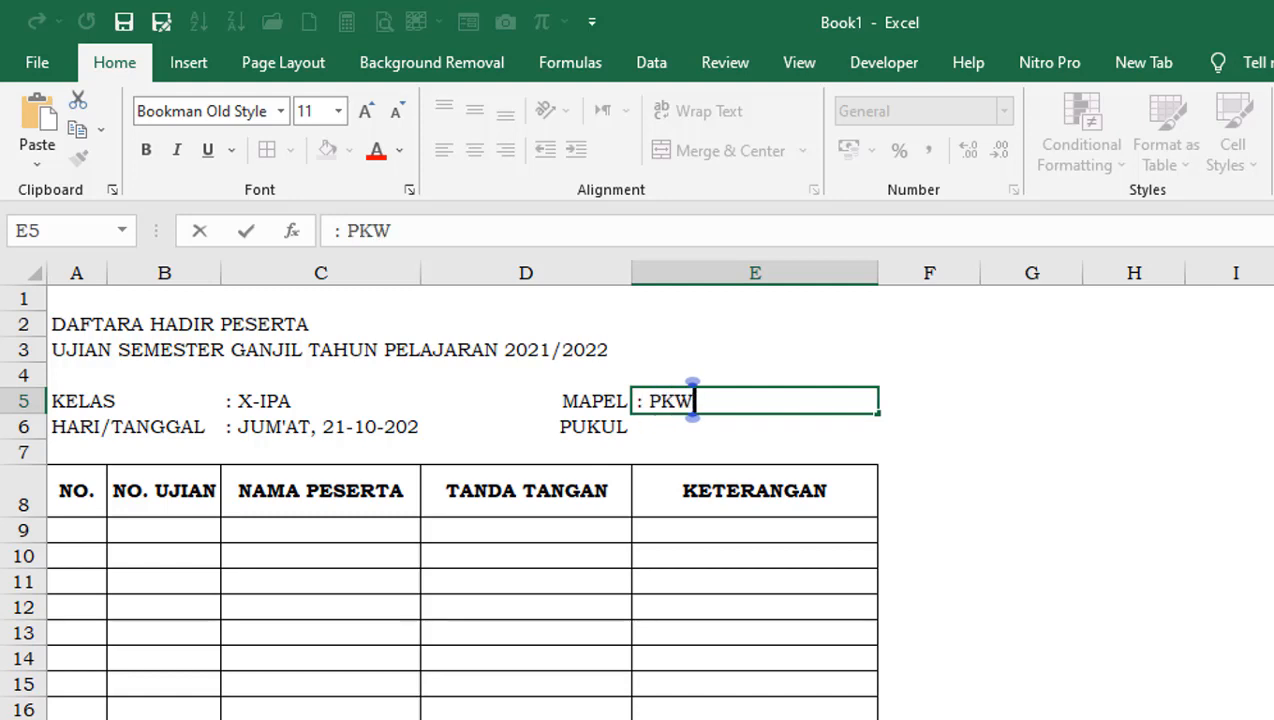
key(Return)
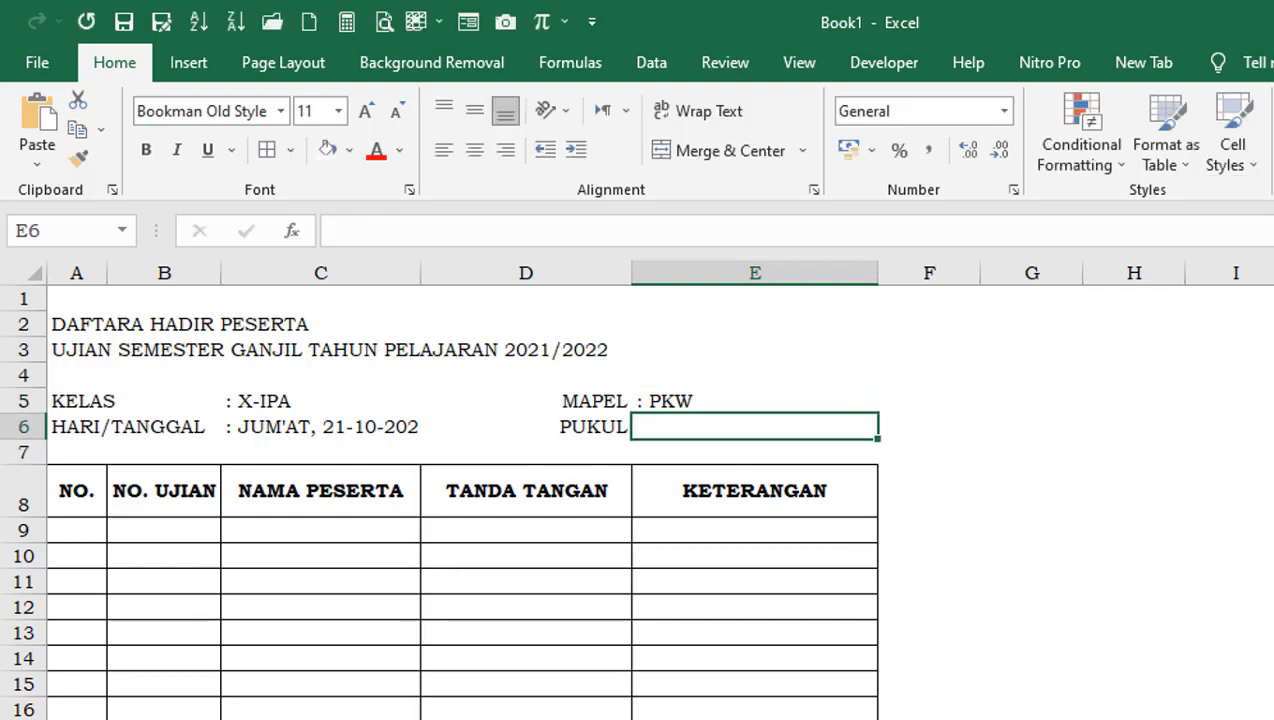
Step: Enter ": 07.30 - 08.30" in cell E6 as the value for the PUKUL label
text(:)
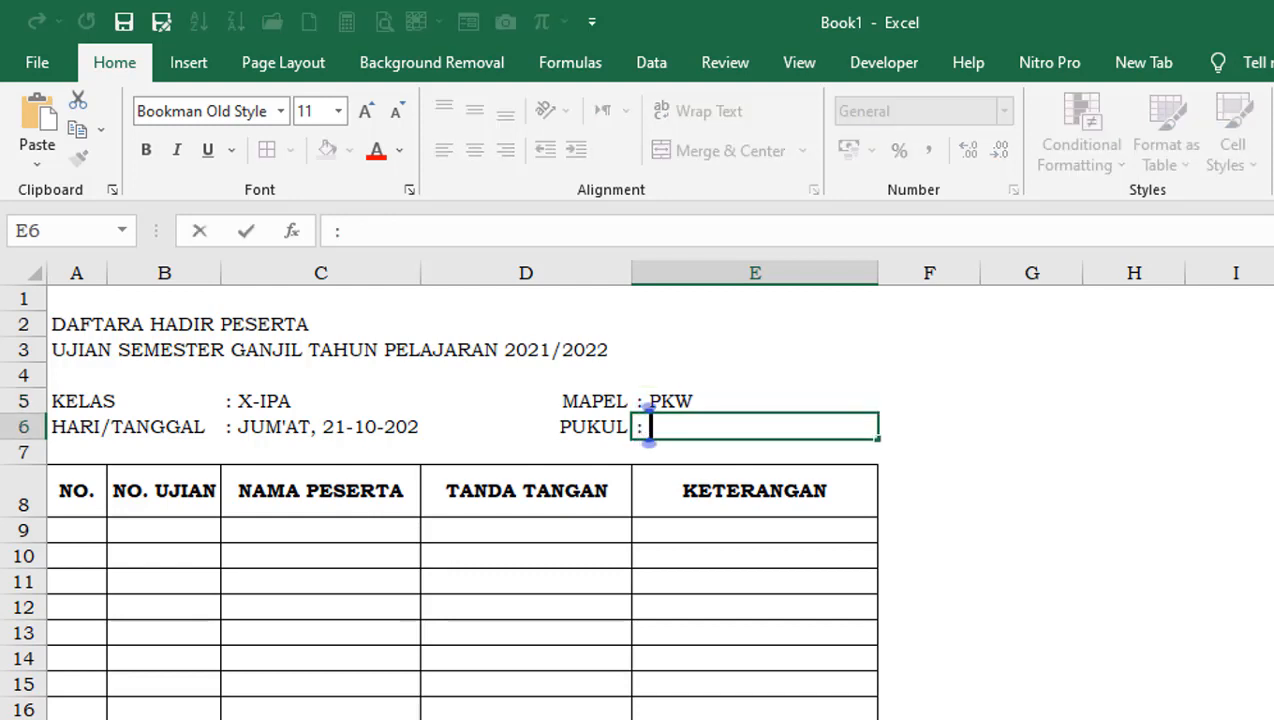
text( 0)
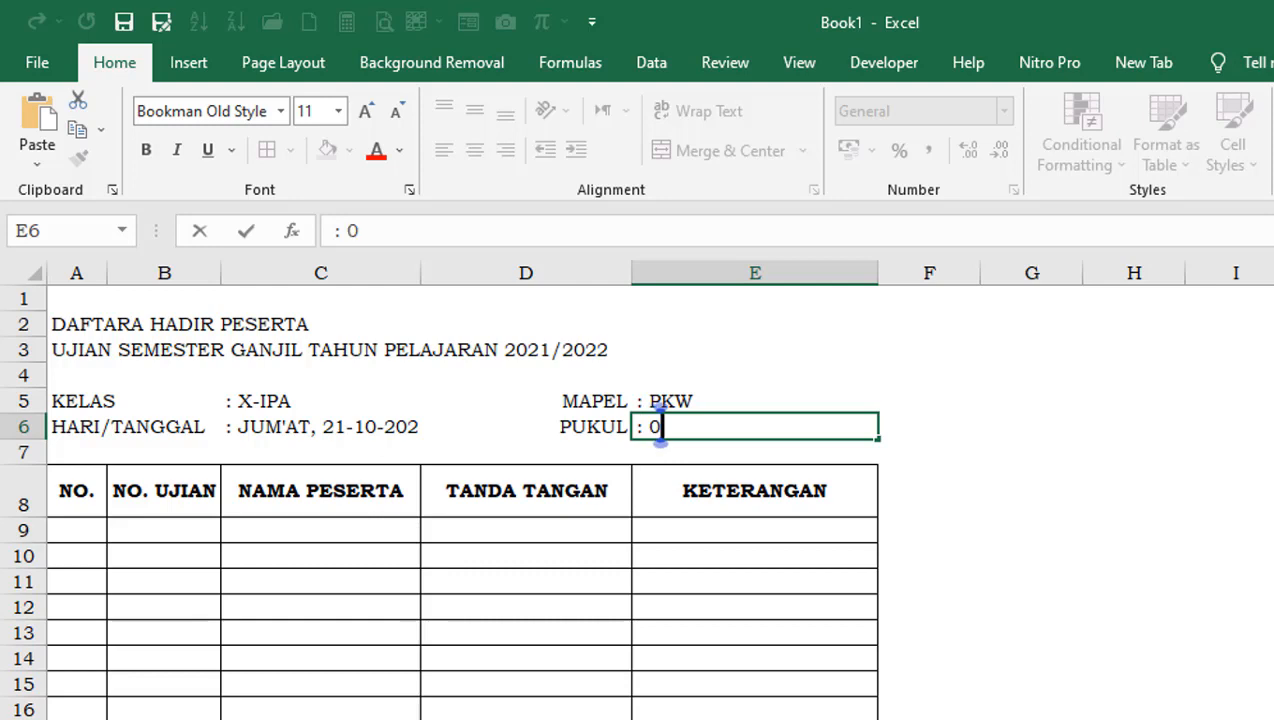
text(7.)
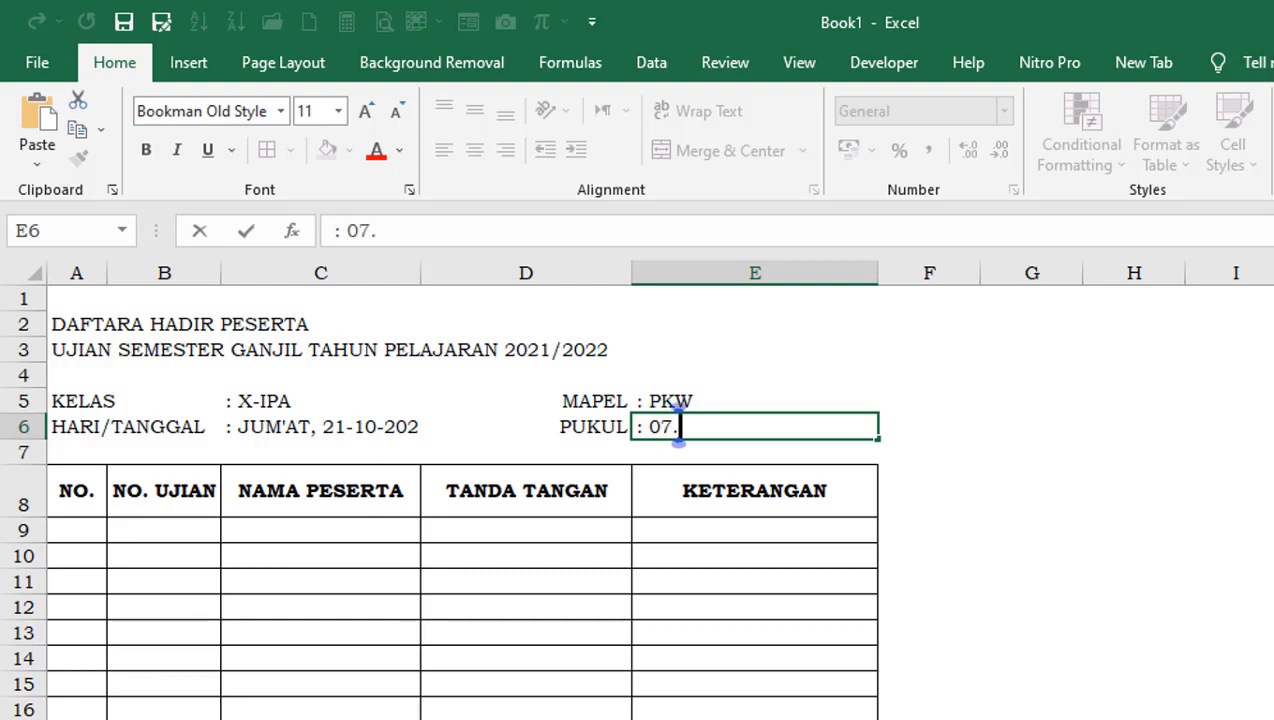
text(30 - )
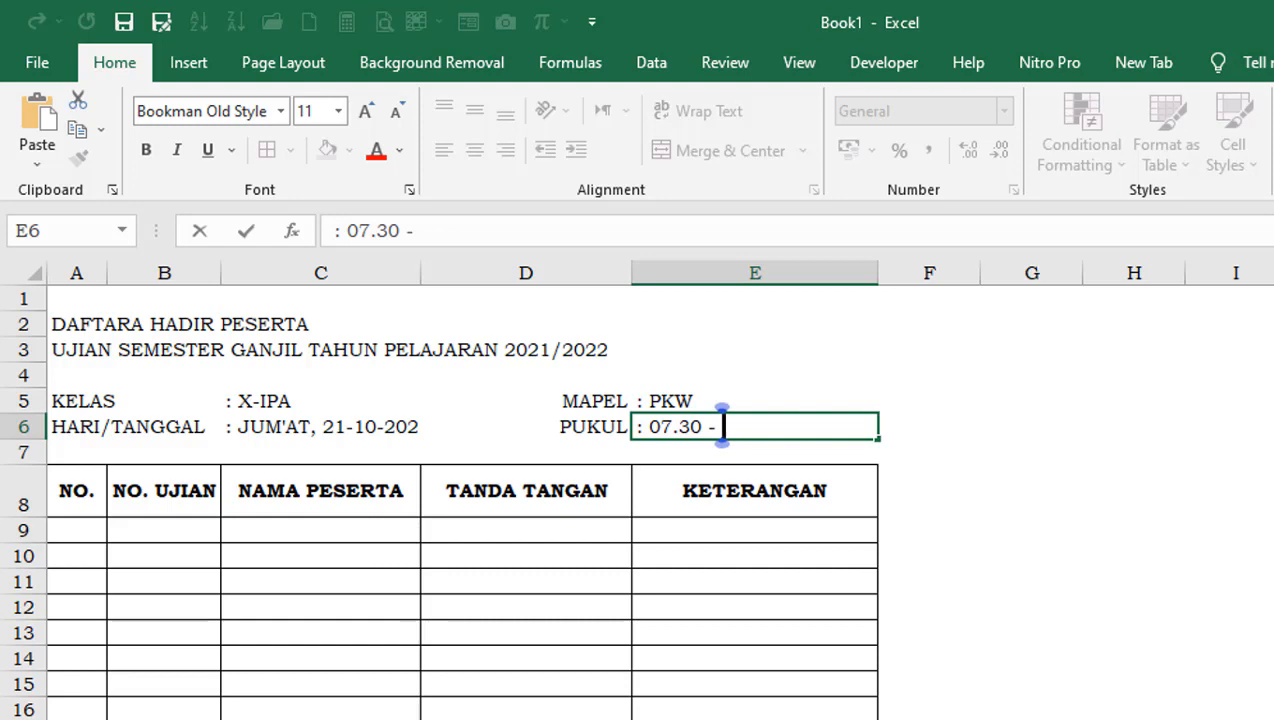
text(08.)
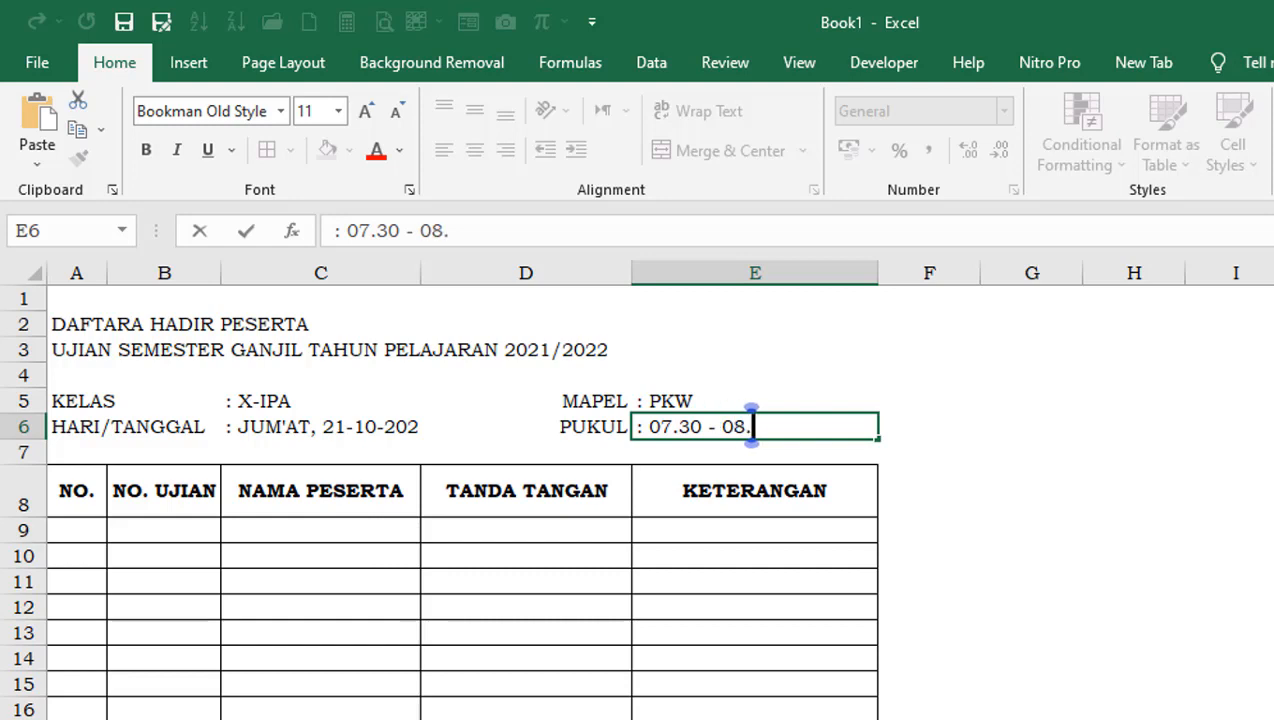
text(30)
key(Return)
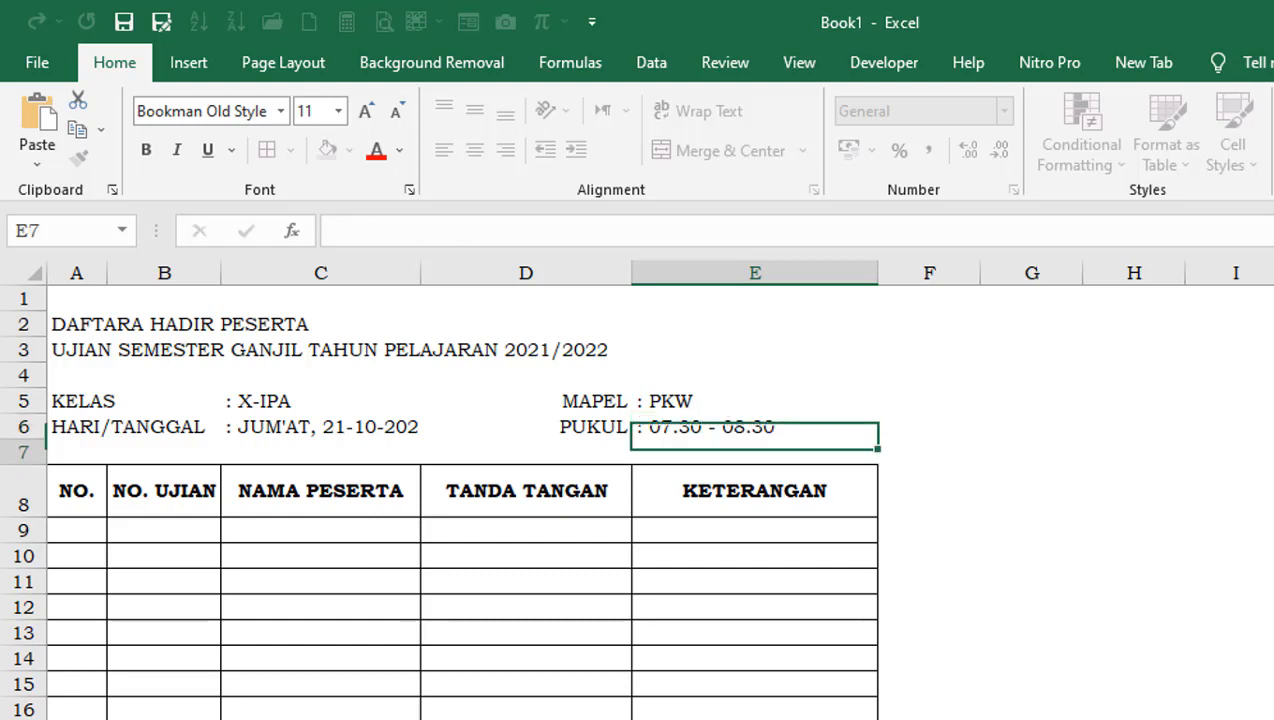
Step: Increase the indent of the MAPEL and PUKUL values in E5:E6 by one level
click(670, 401)
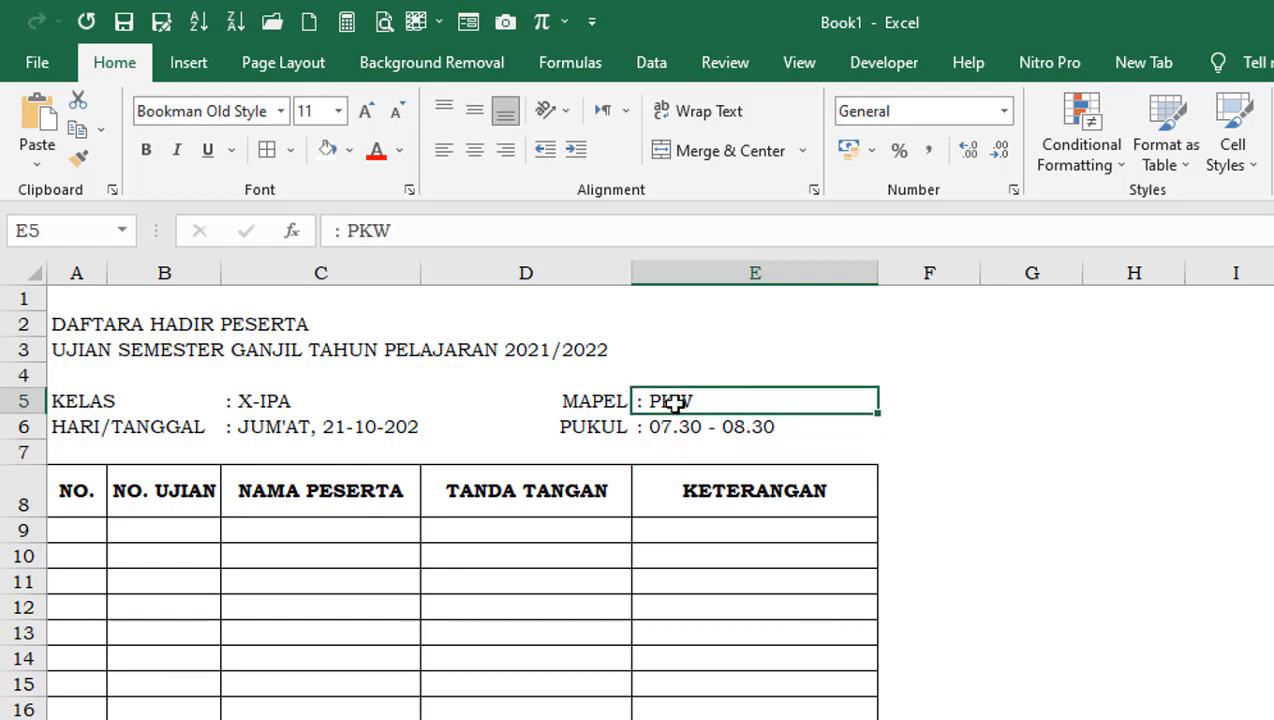
drag(670, 401, 685, 427)
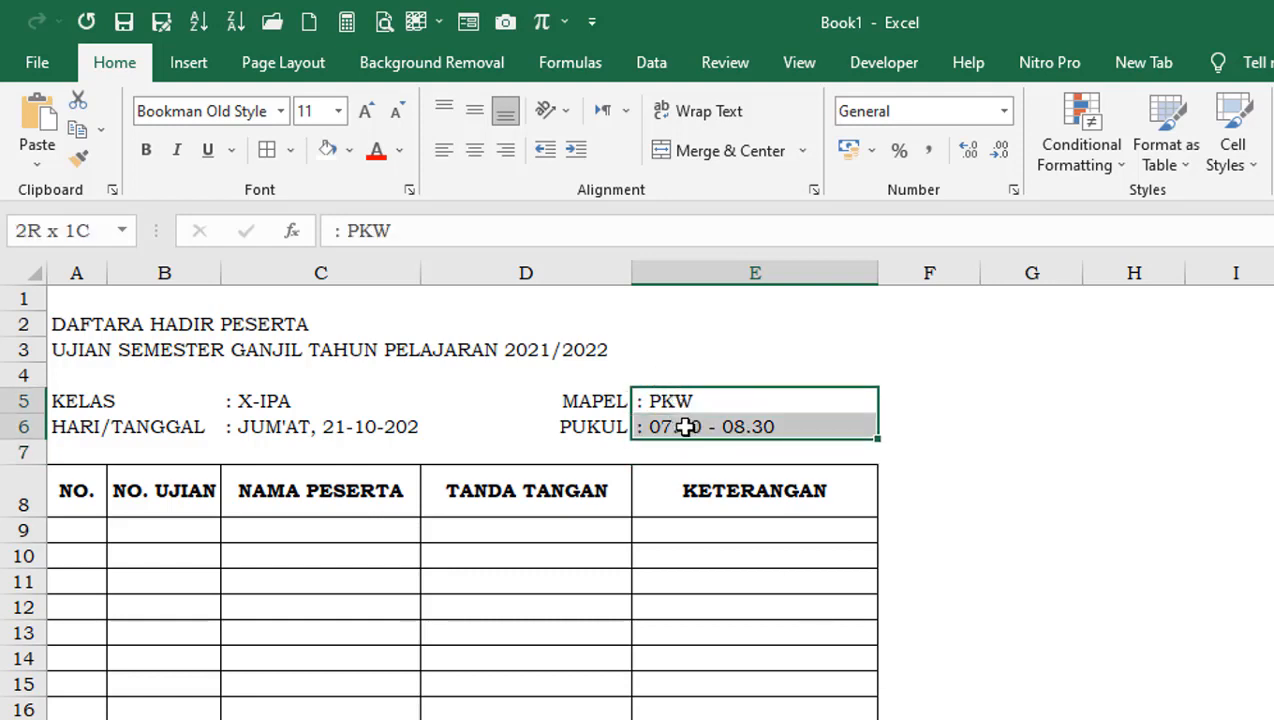
click(576, 149)
click(1078, 428)
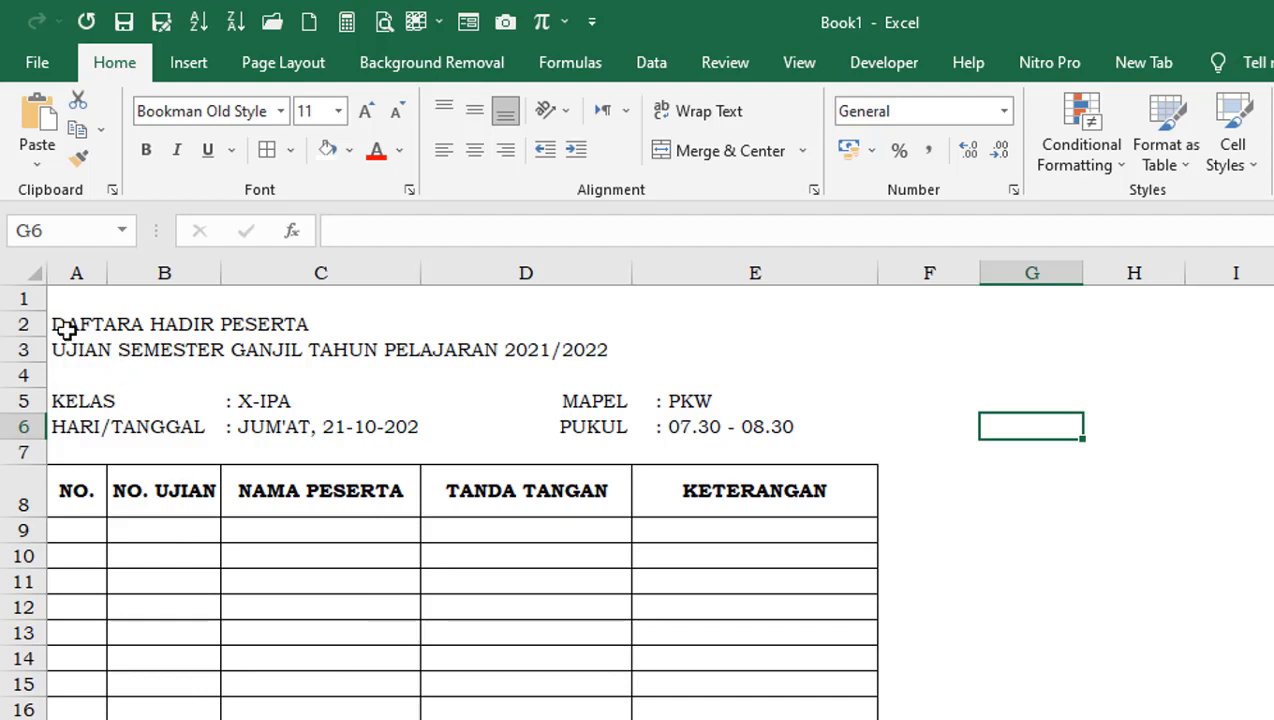
Step: Merge and center the title's first line across A2:E2, and copy that formatting to the second title line in row 3
drag(57, 322, 685, 322)
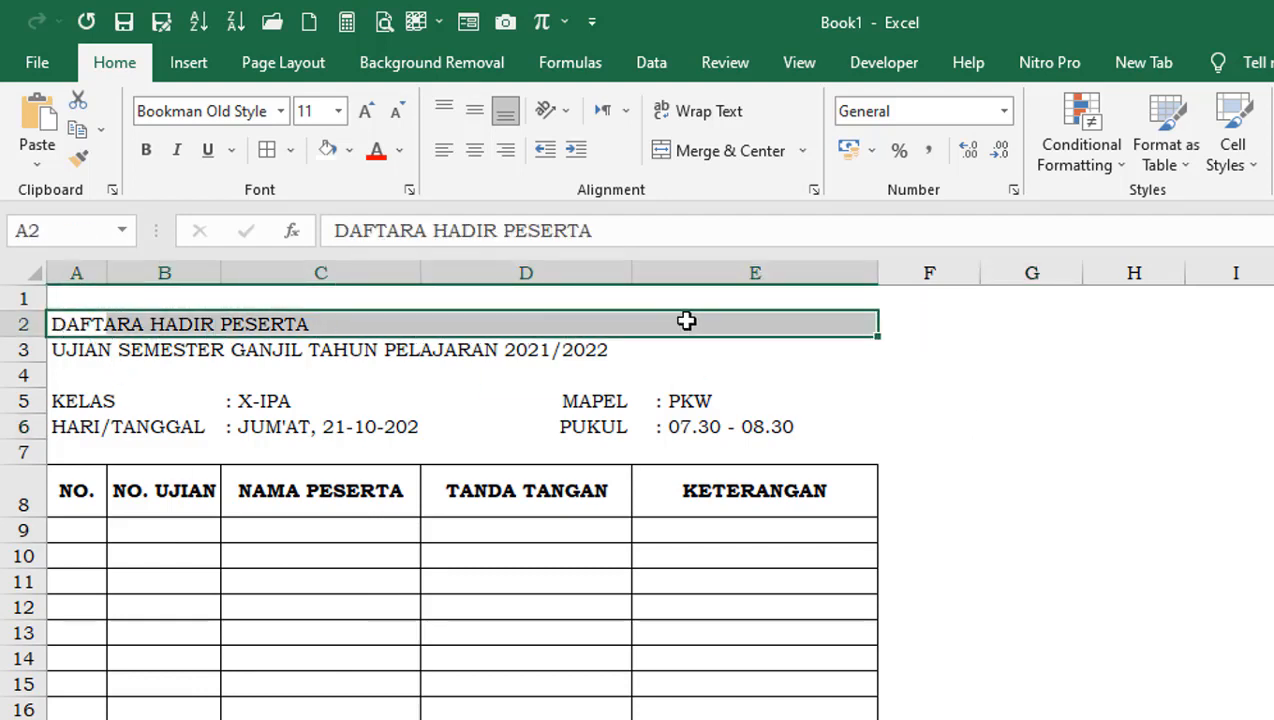
click(676, 153)
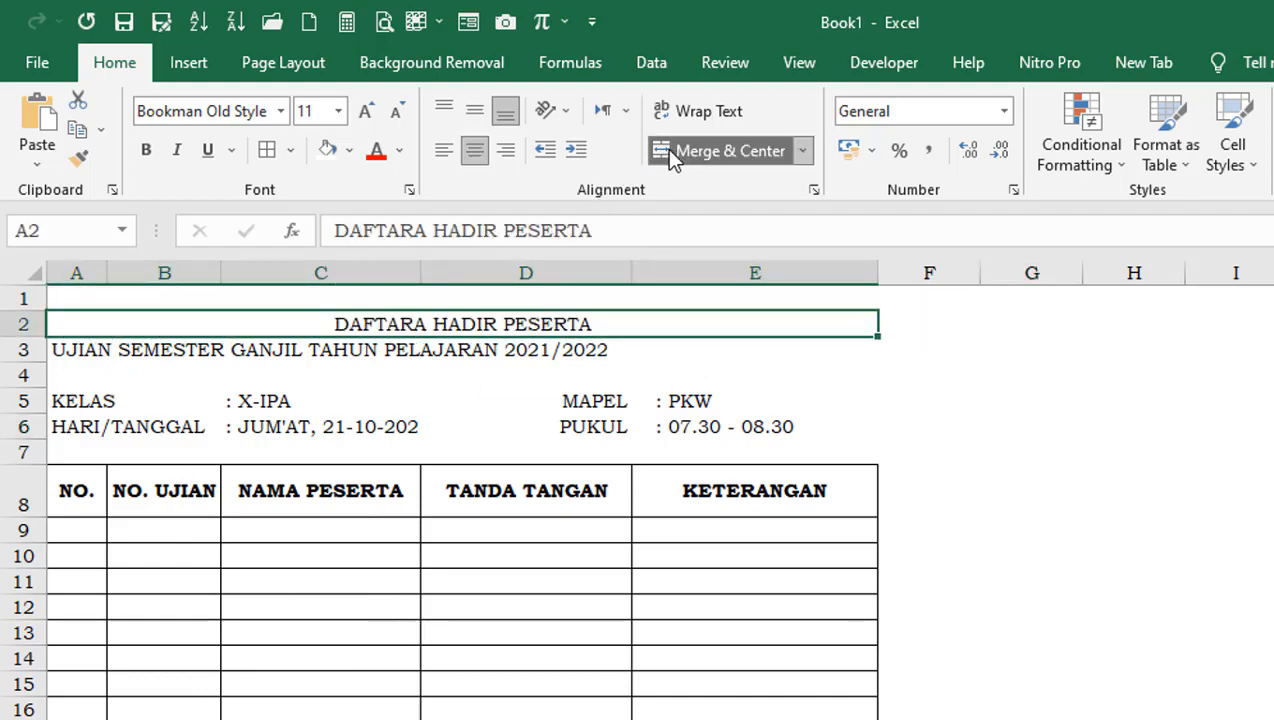
double_click(79, 158)
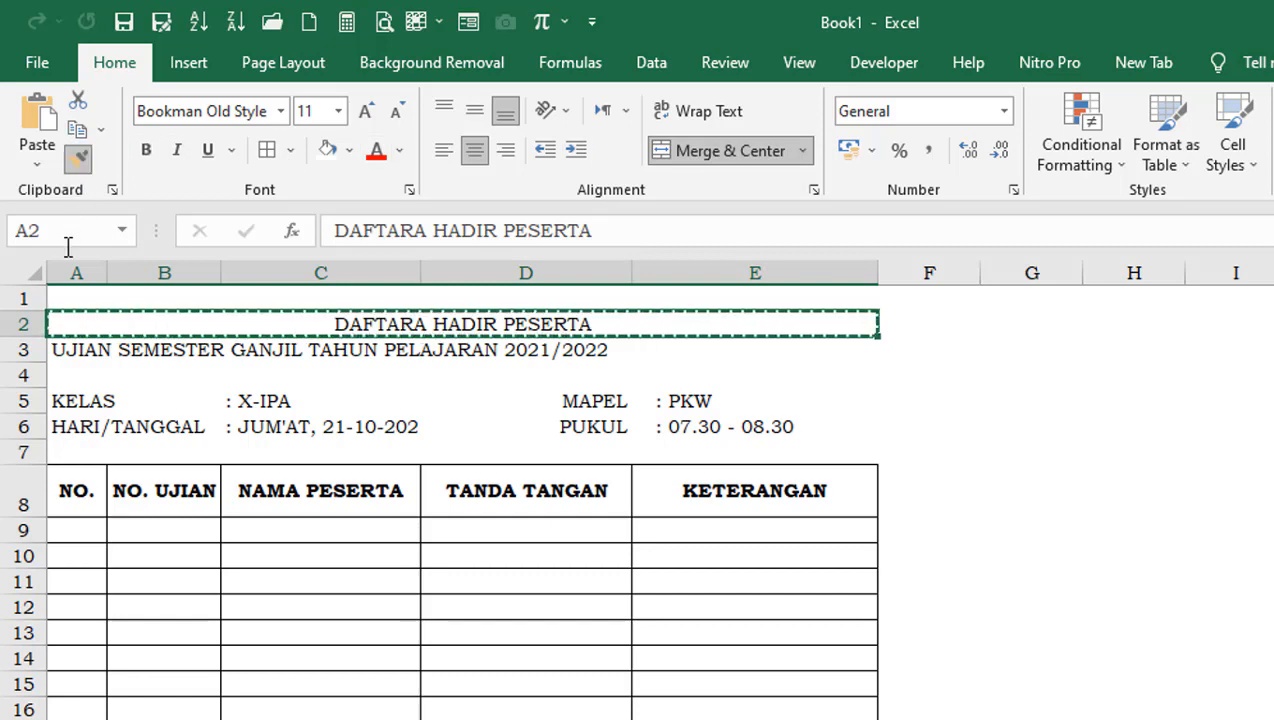
click(65, 343)
key(Escape)
Step: Make both title lines in rows 2 and 3 bold with font size 12
drag(304, 321, 315, 348)
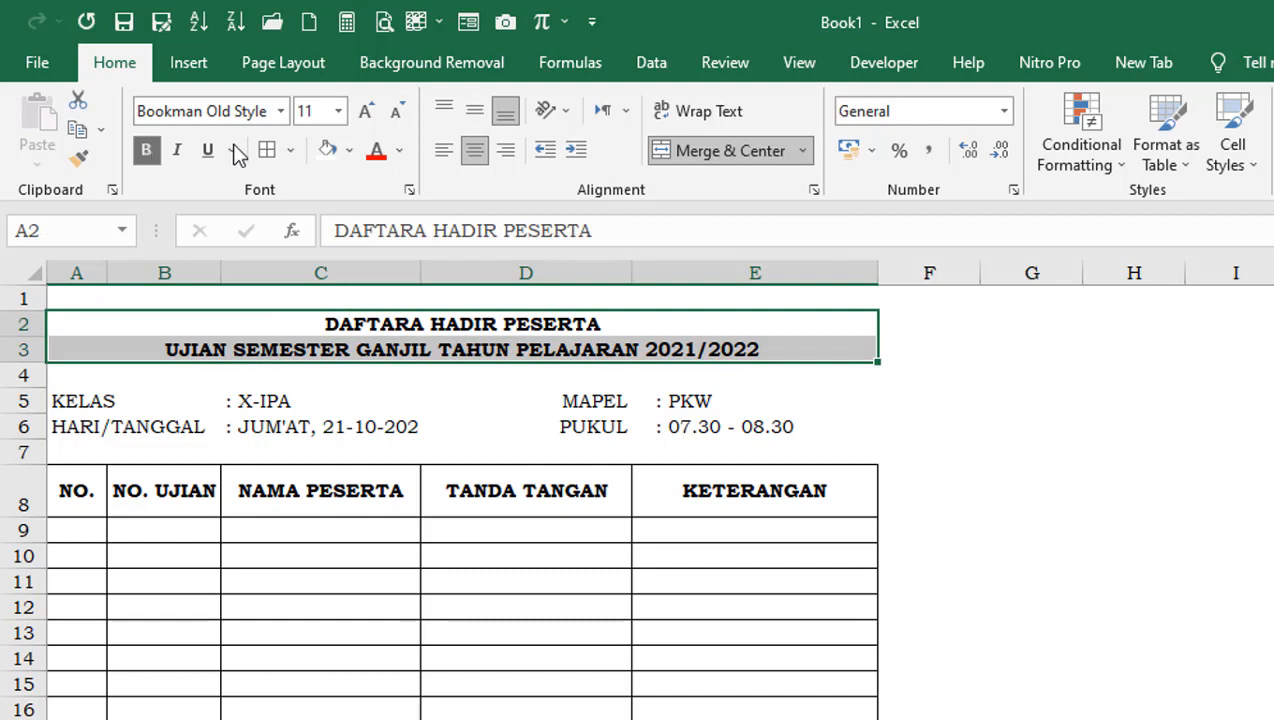
click(339, 111)
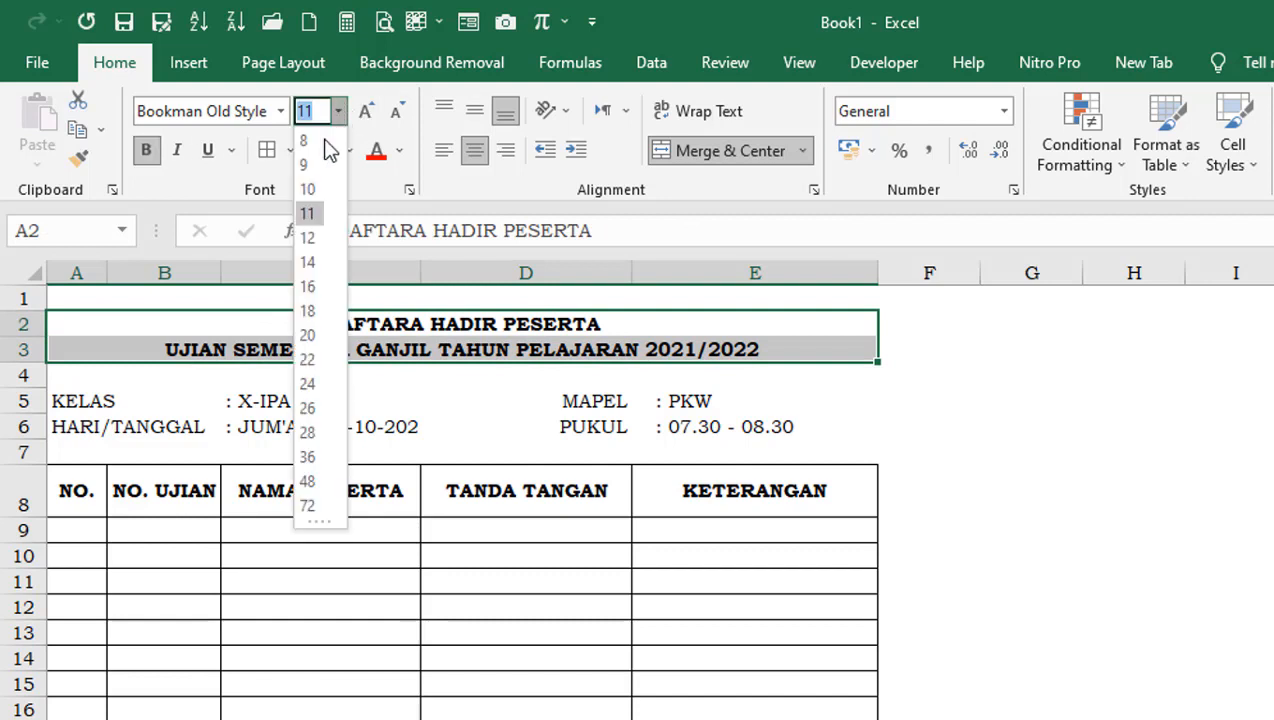
click(307, 237)
click(1178, 707)
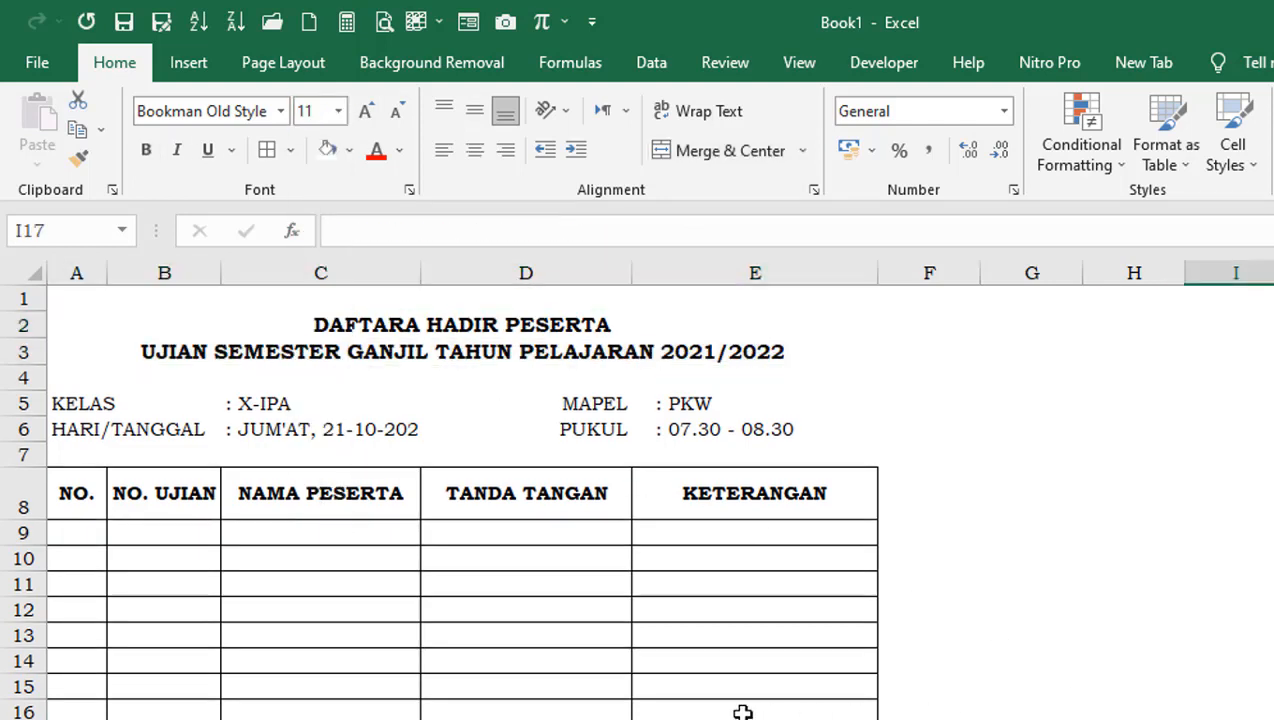
Step: Start the NO. column with 1 in A9 and the formula =A9+1 in A10
click(85, 535)
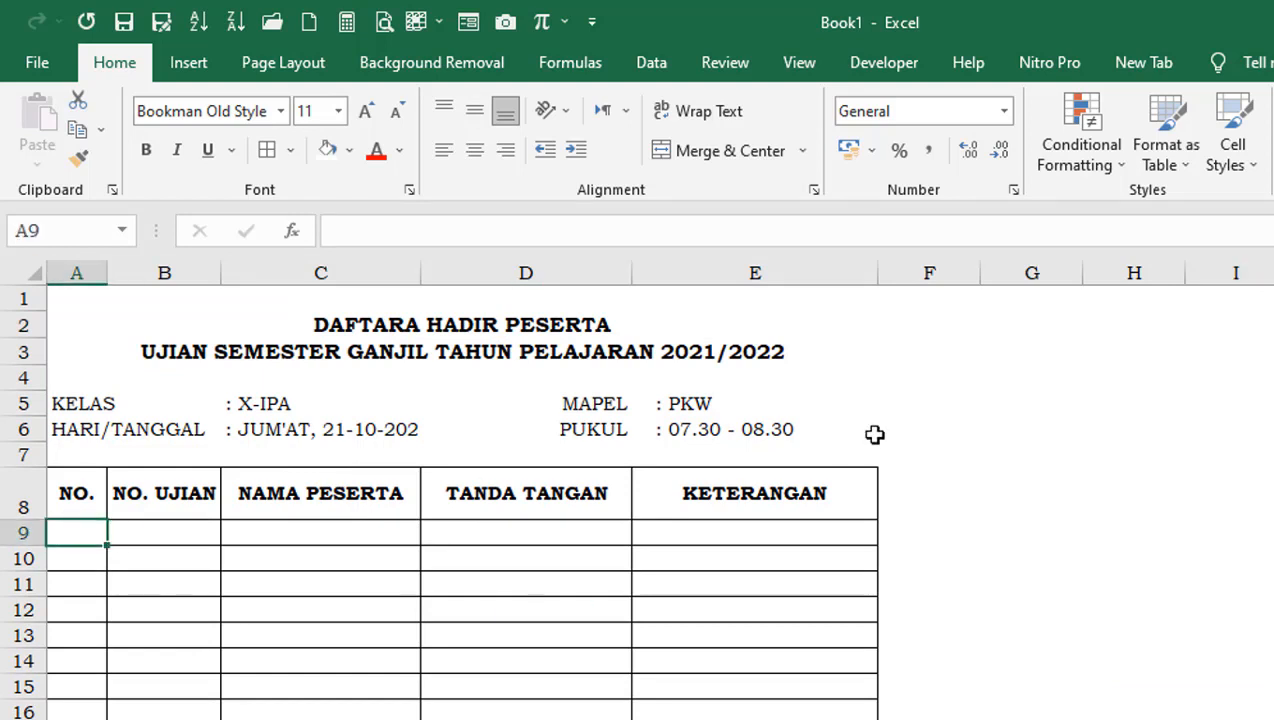
text(1)
key(Return)
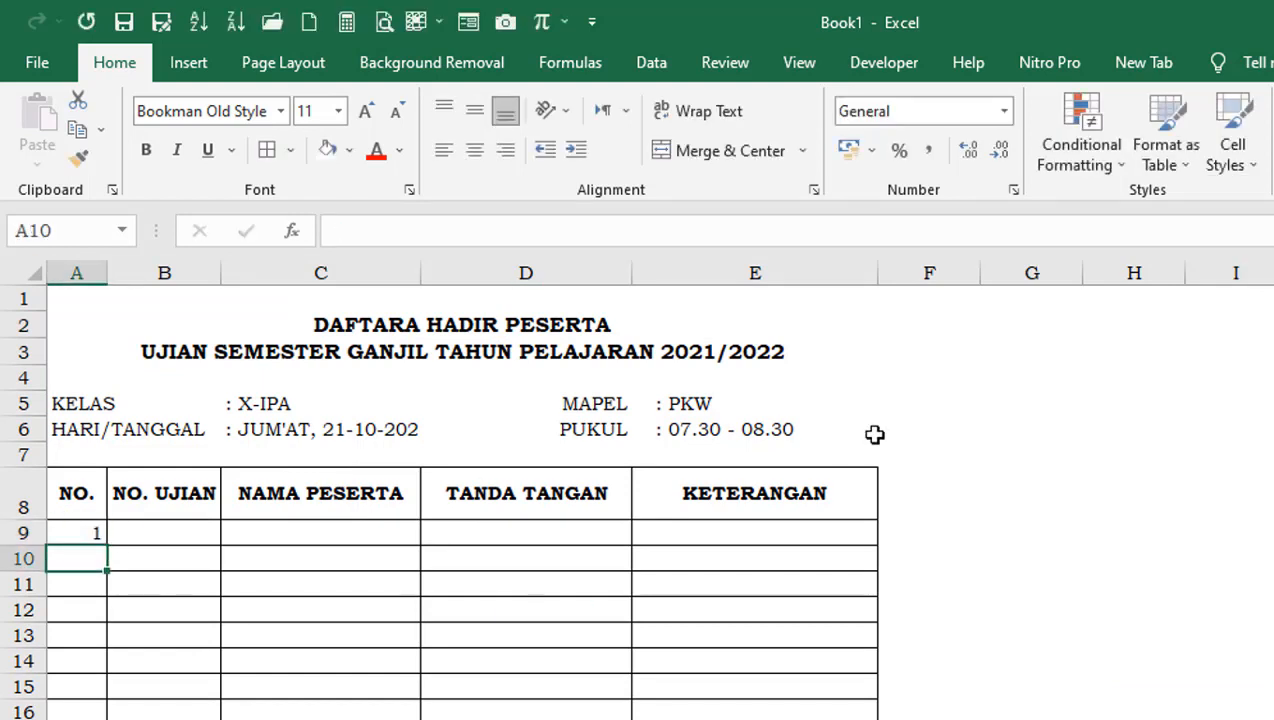
text(=)
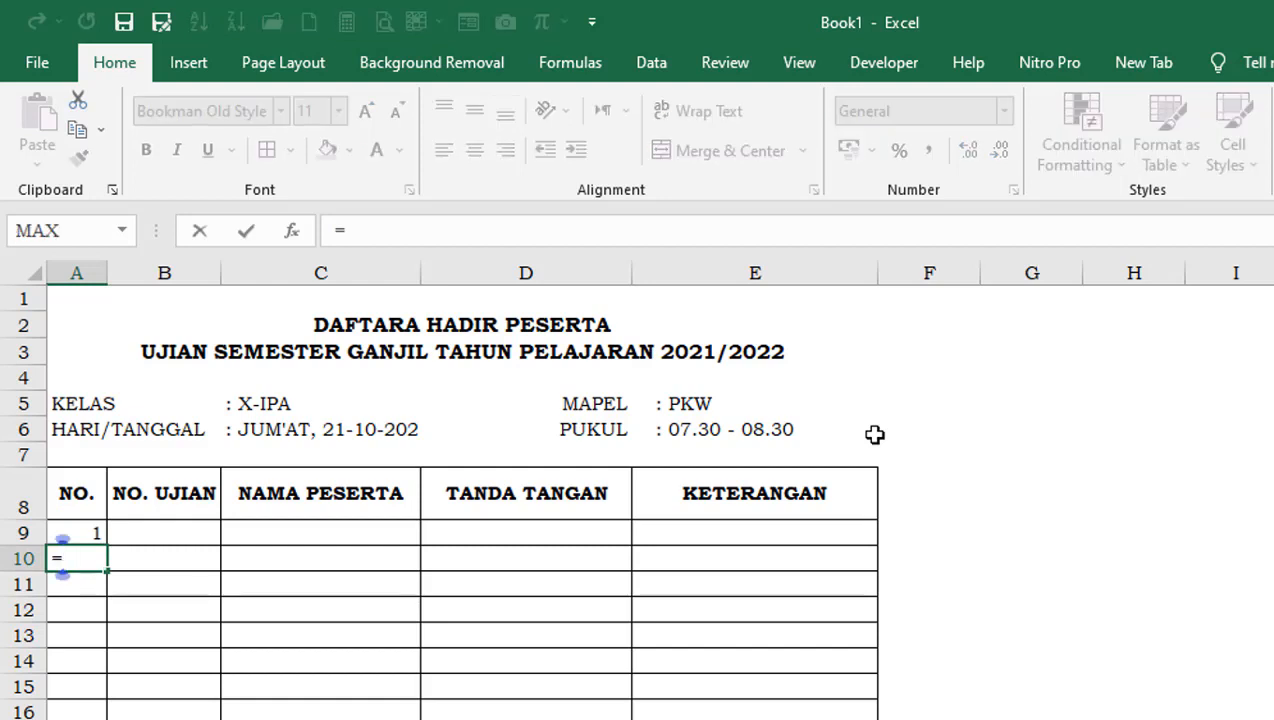
key(Up)
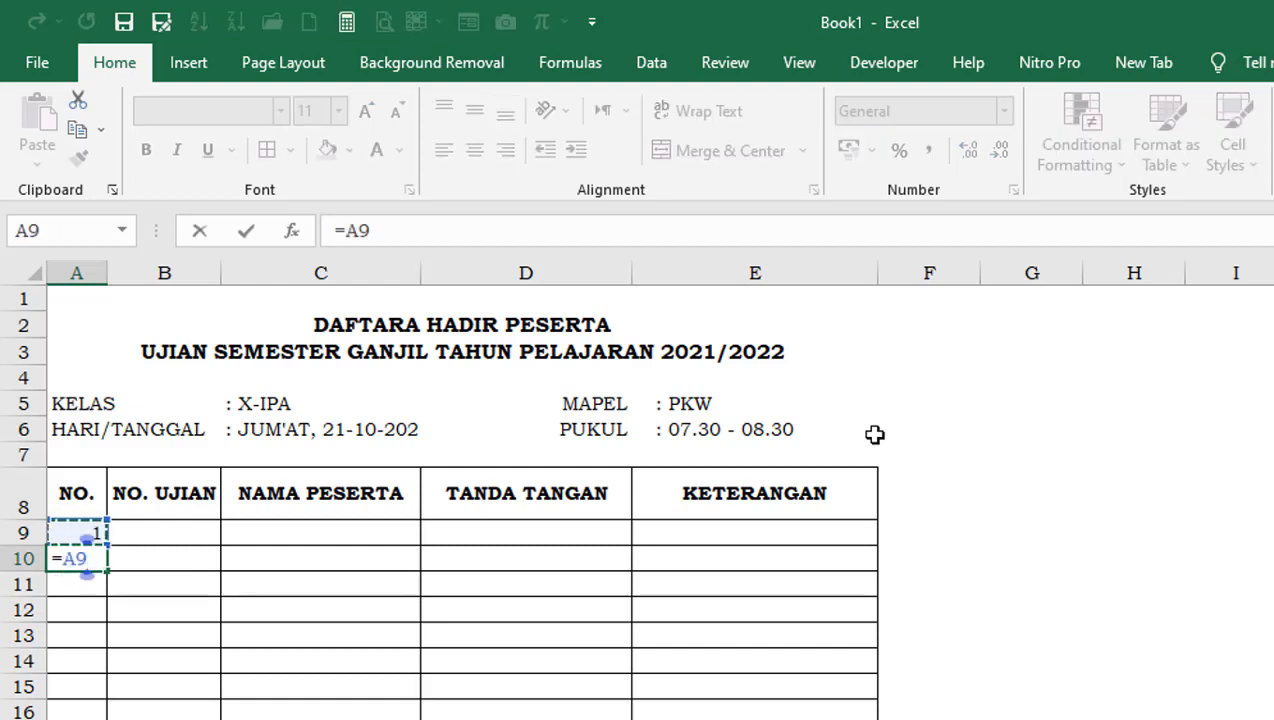
text(+1)
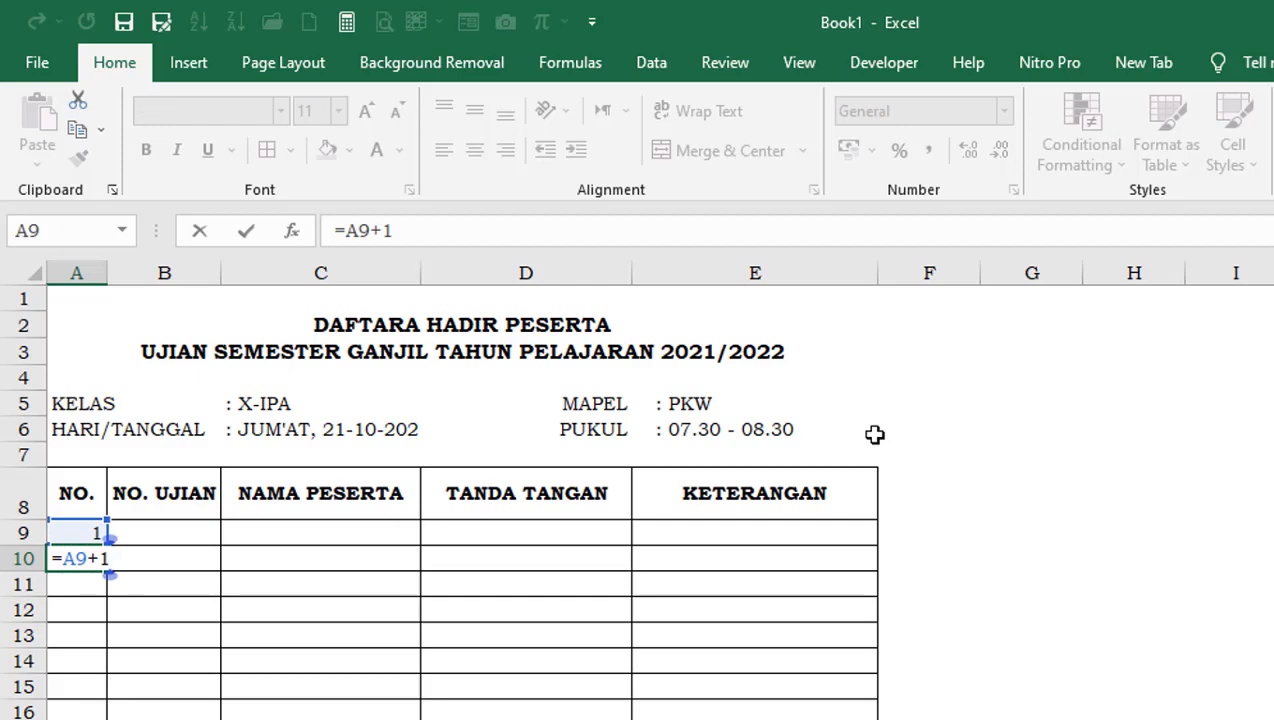
key(Return)
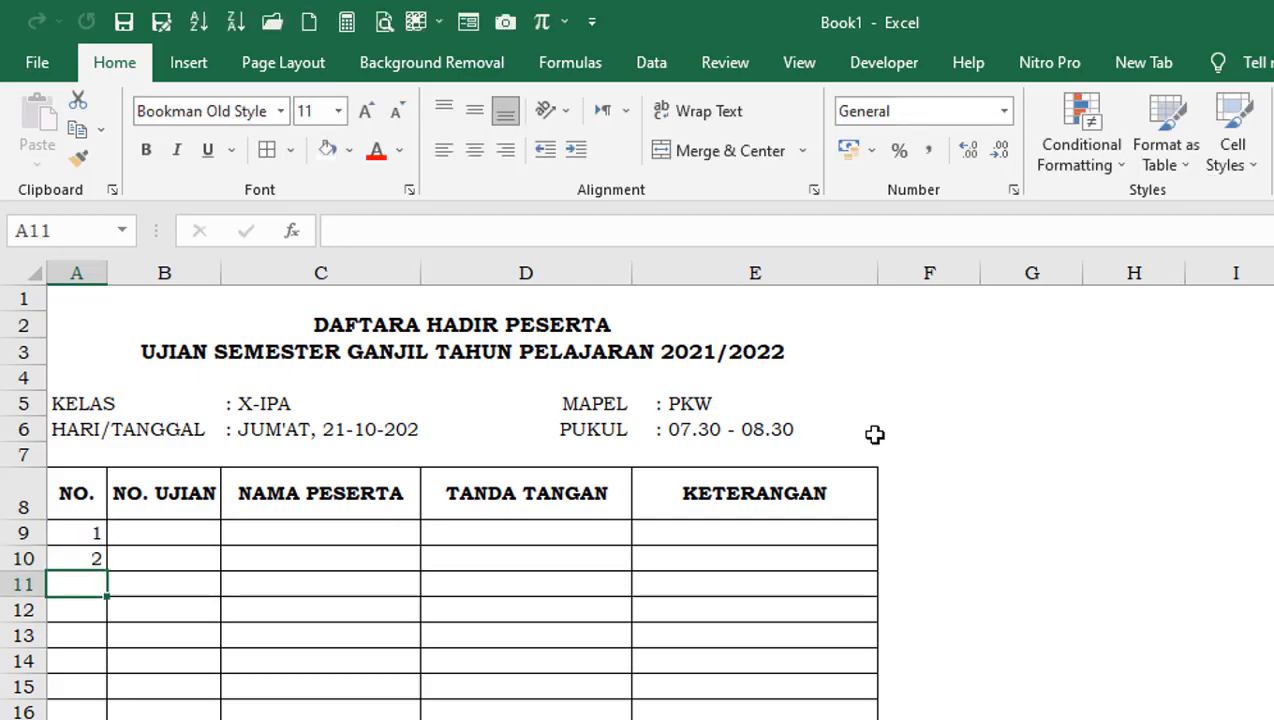
Step: Fill the numbering formula from A10 down through A20
key(Up)
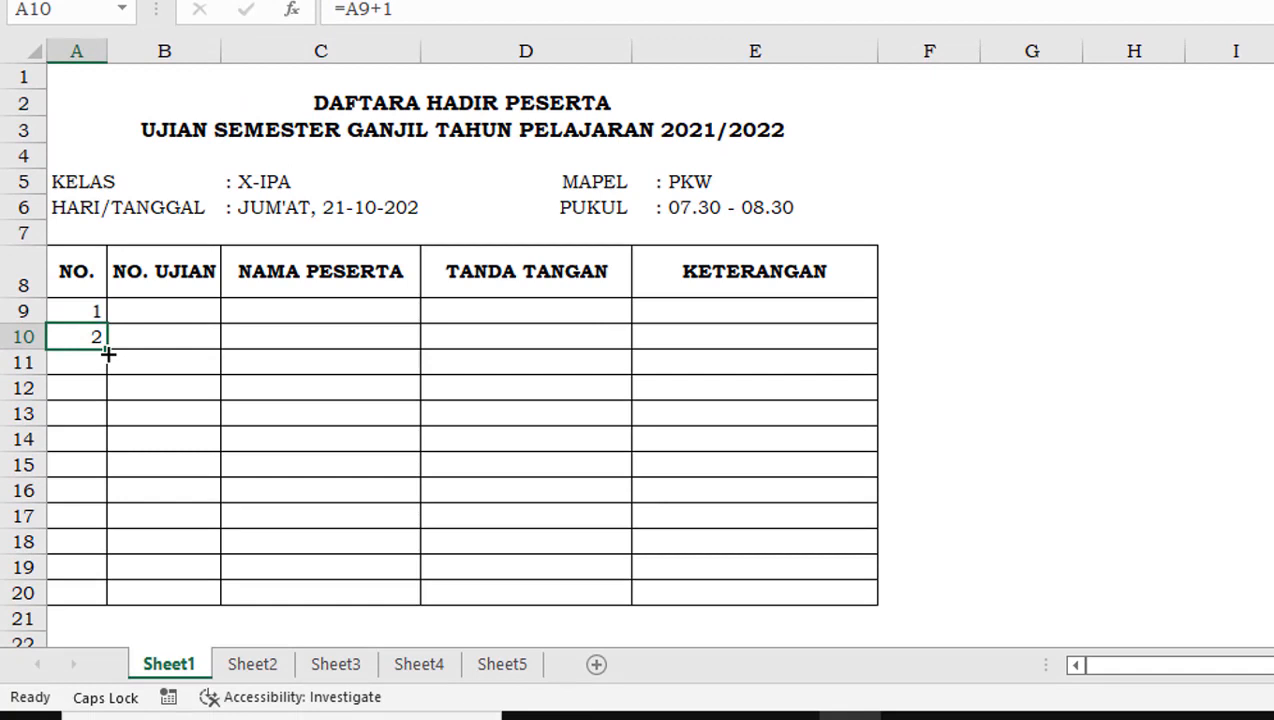
drag(106, 572, 104, 680)
drag(104, 458, 103, 598)
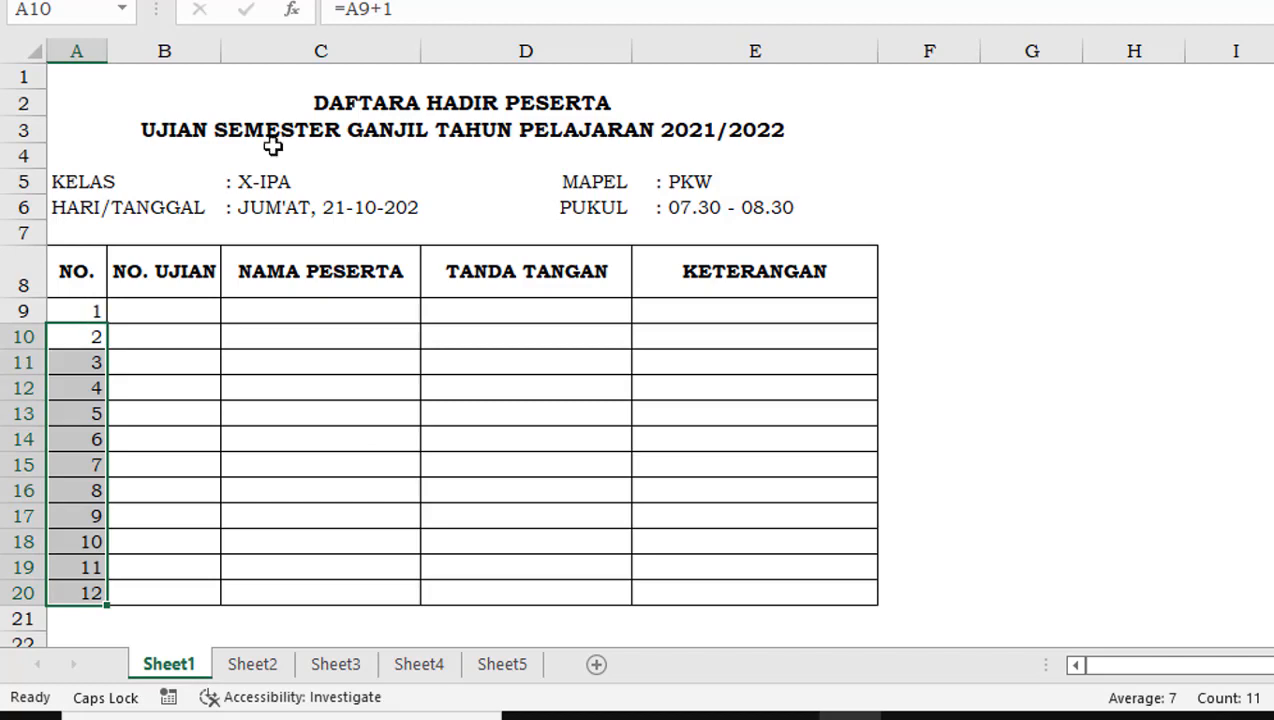
Step: Center the row numbers in A9:A20 horizontally
click(124, 336)
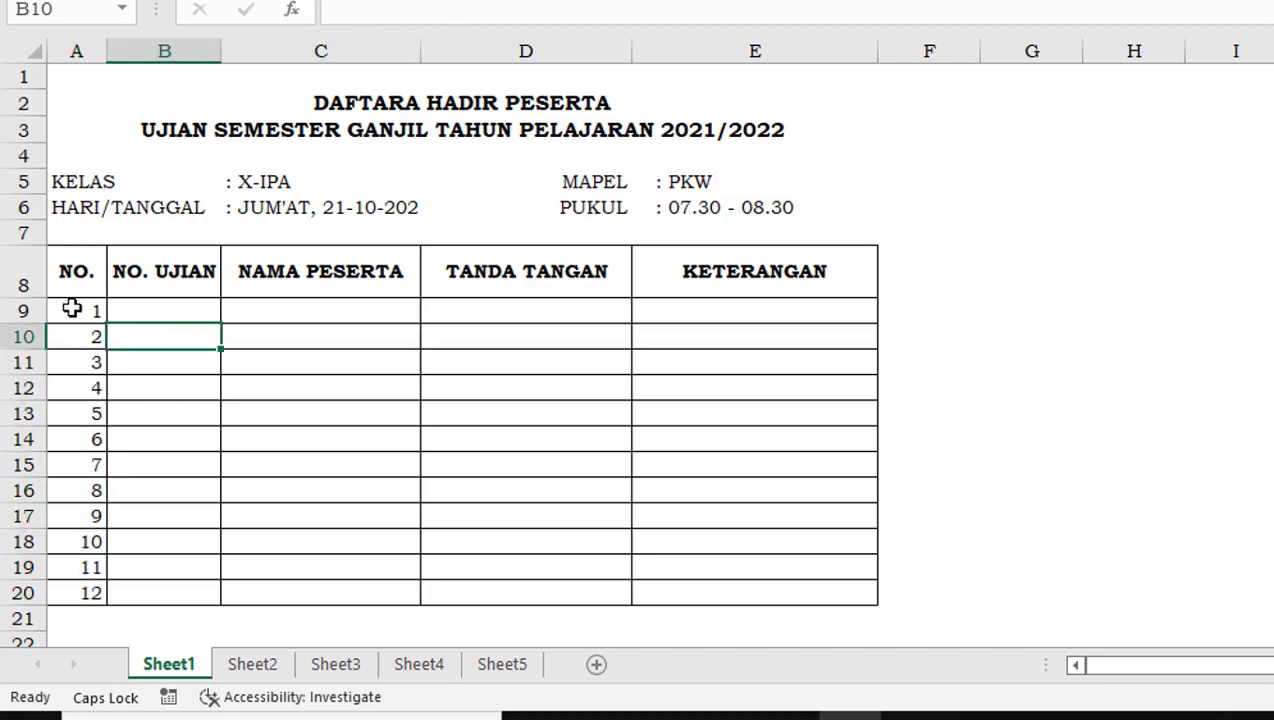
drag(71, 304, 92, 593)
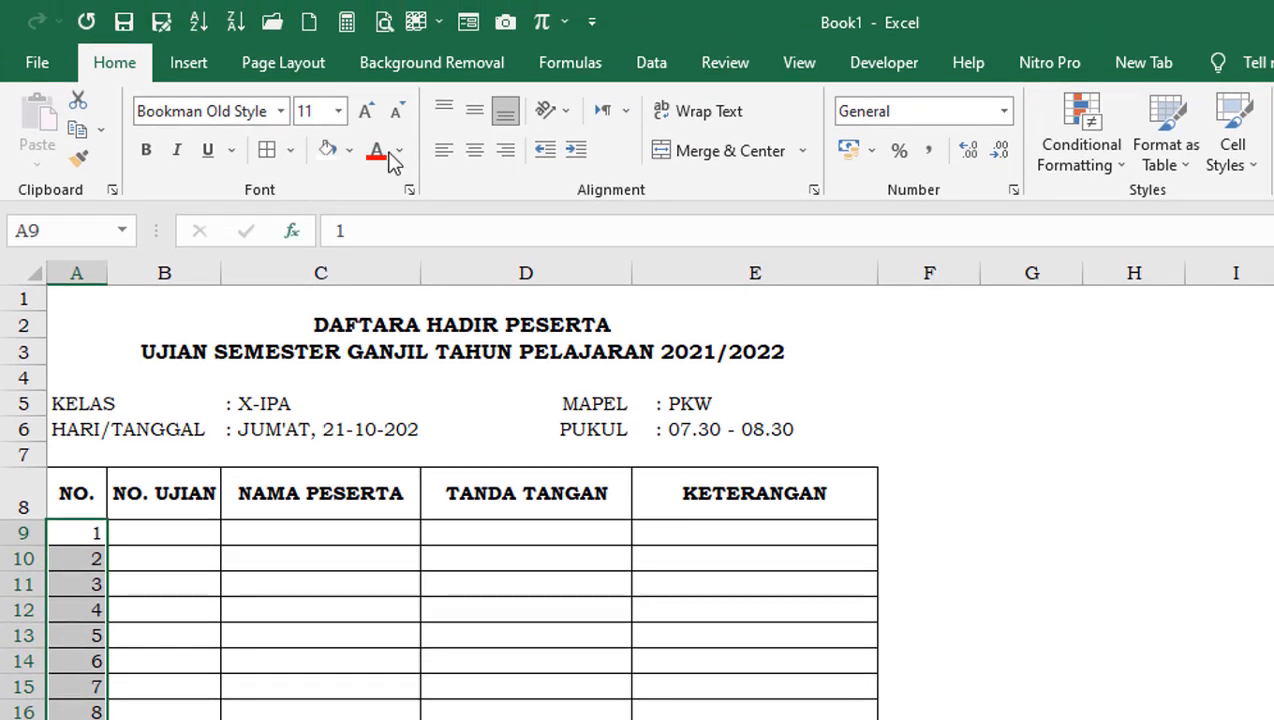
click(475, 150)
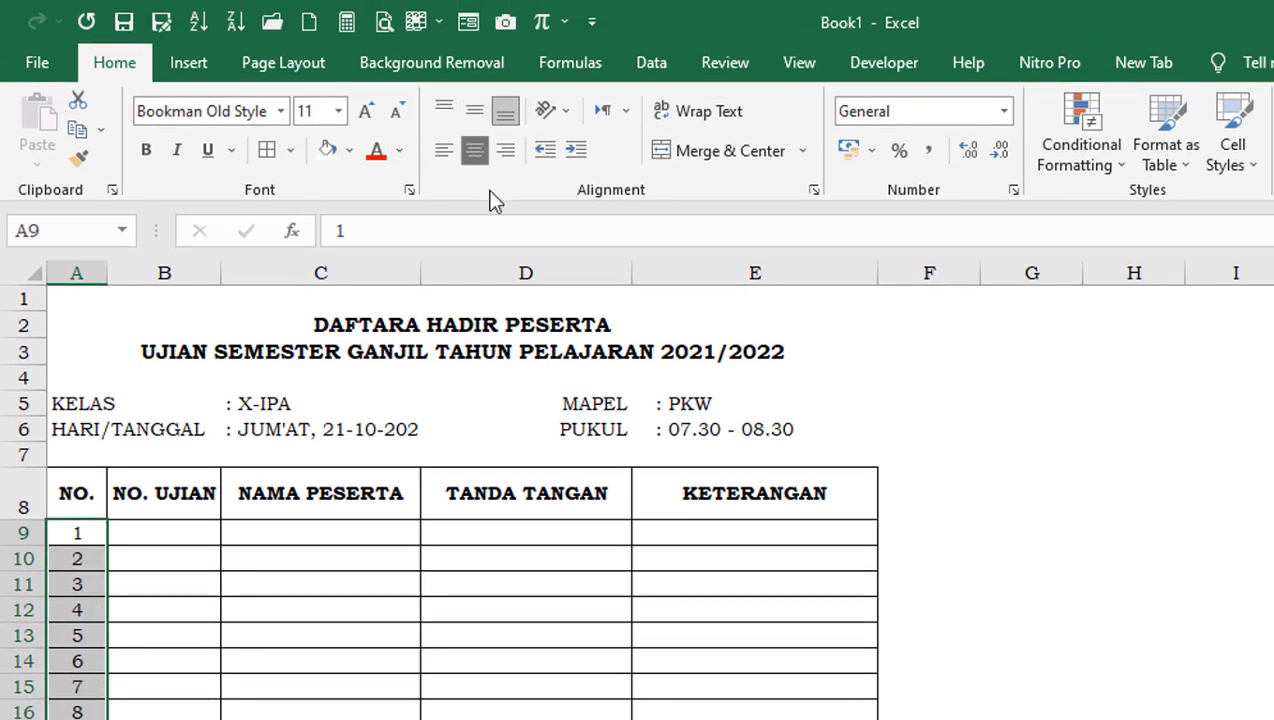
click(320, 633)
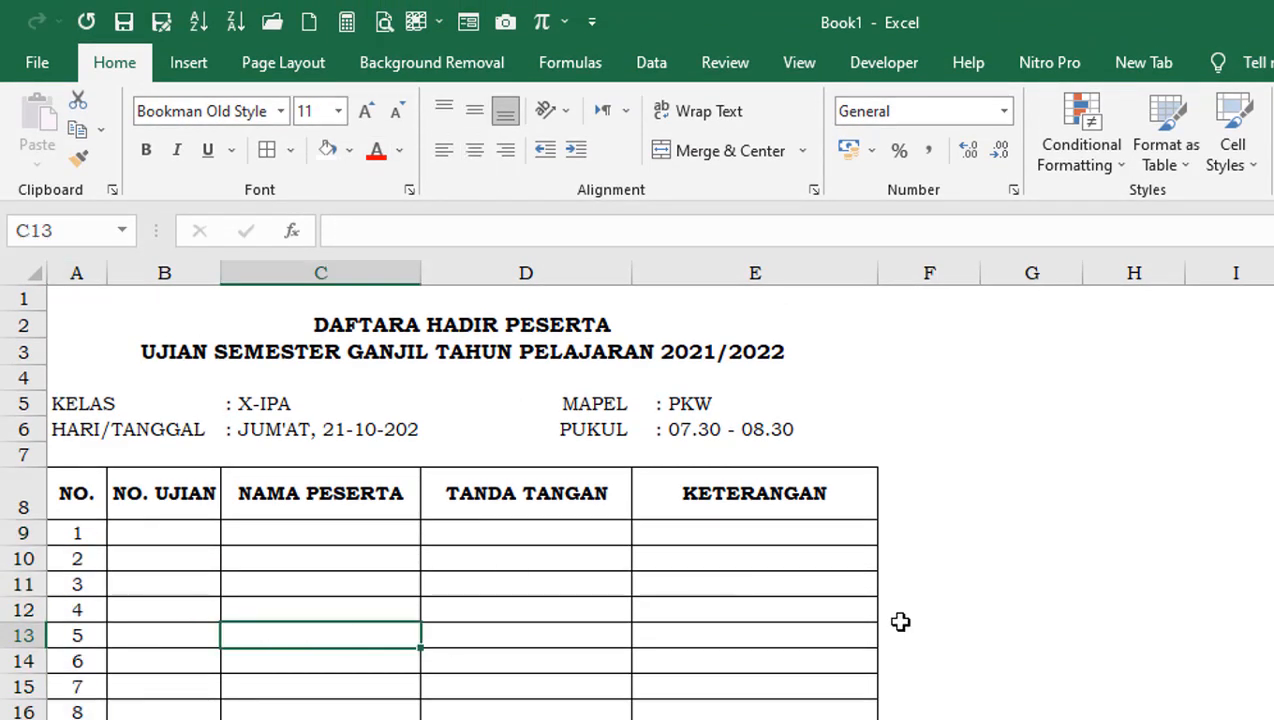
Step: Enter the label PENGAWAS in cell D23 below the table
scroll(1016, 670, down, 2)
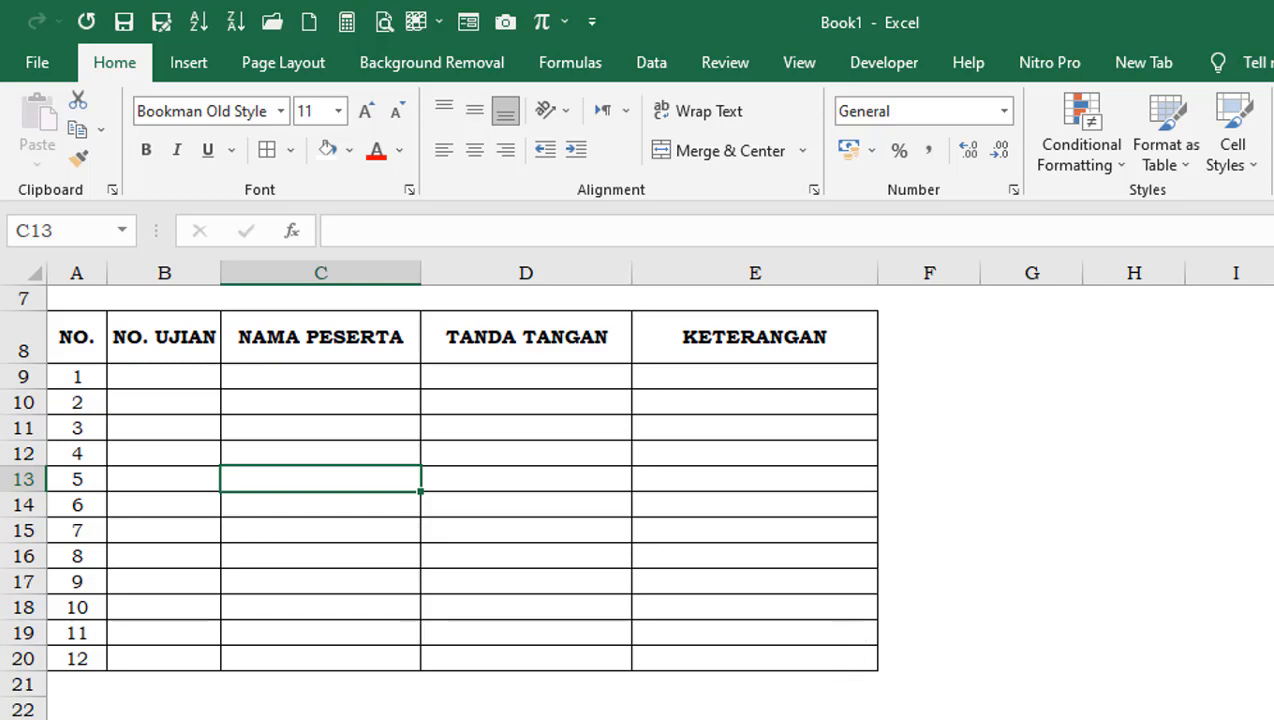
click(526, 719)
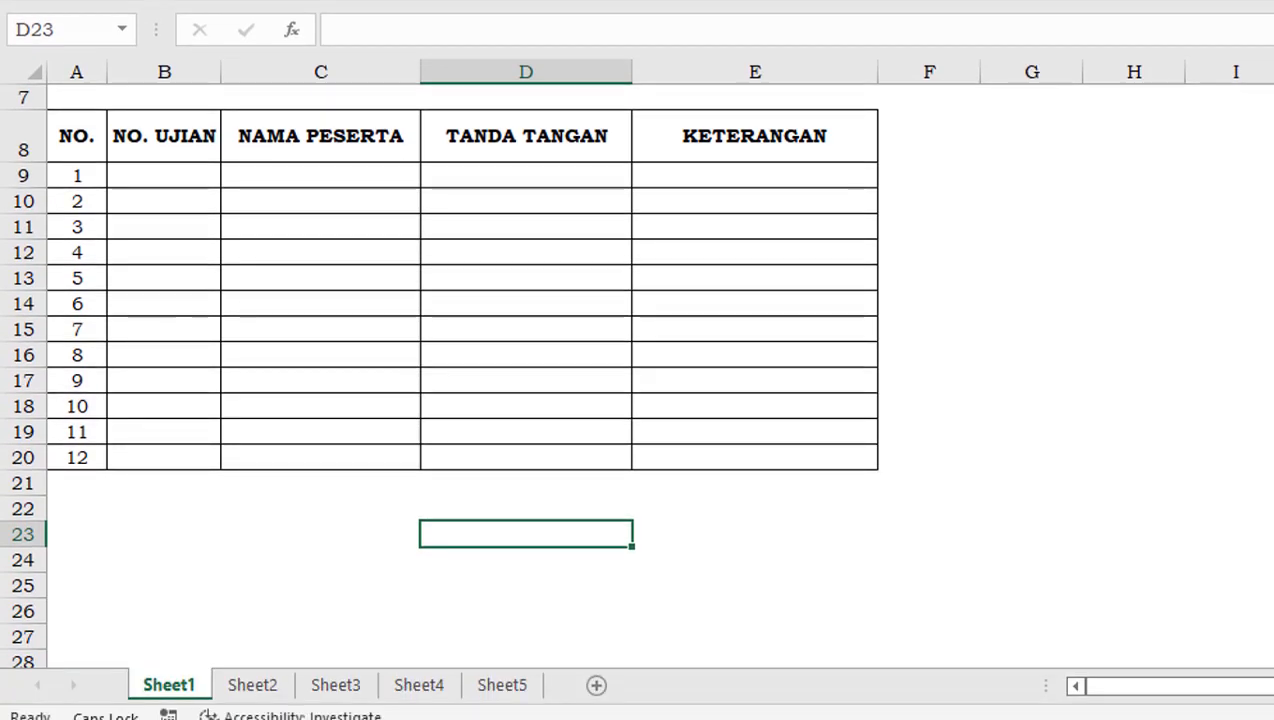
text(P)
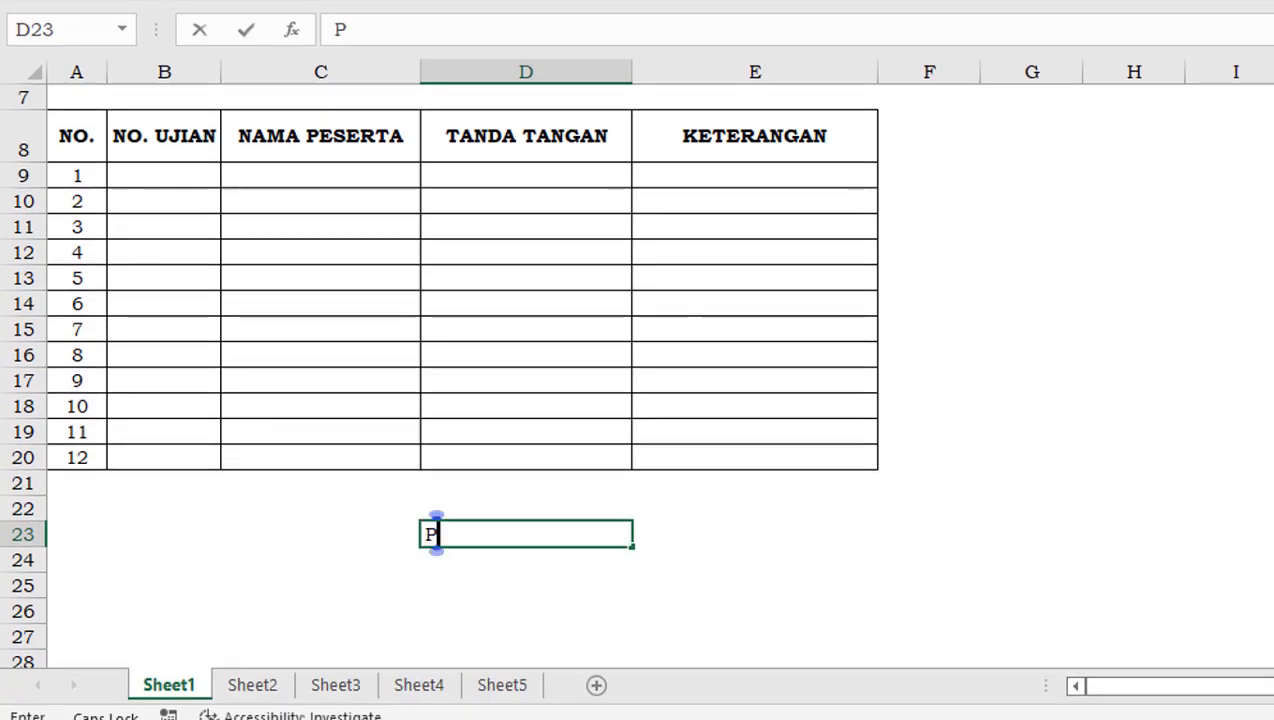
text(ENGAWAS)
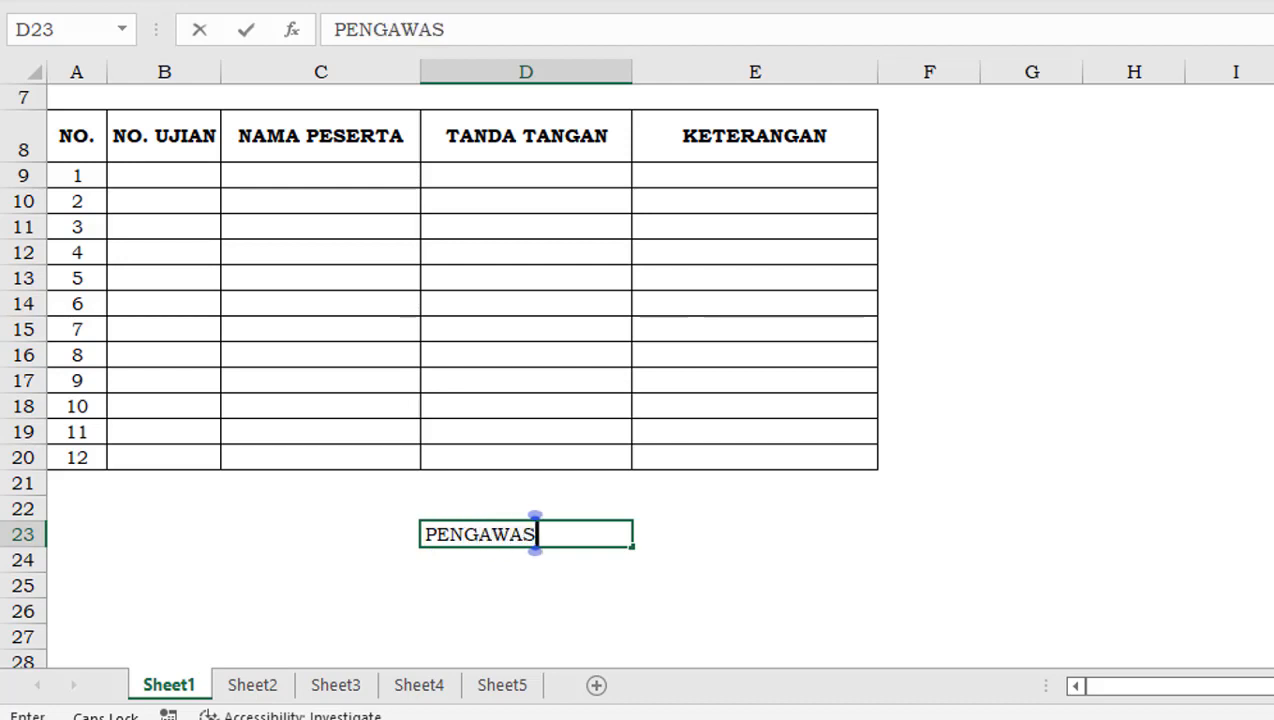
key(Return)
Step: Enter a row of underscores in D27 as the signature line, nearly as wide as column D
key(Return)
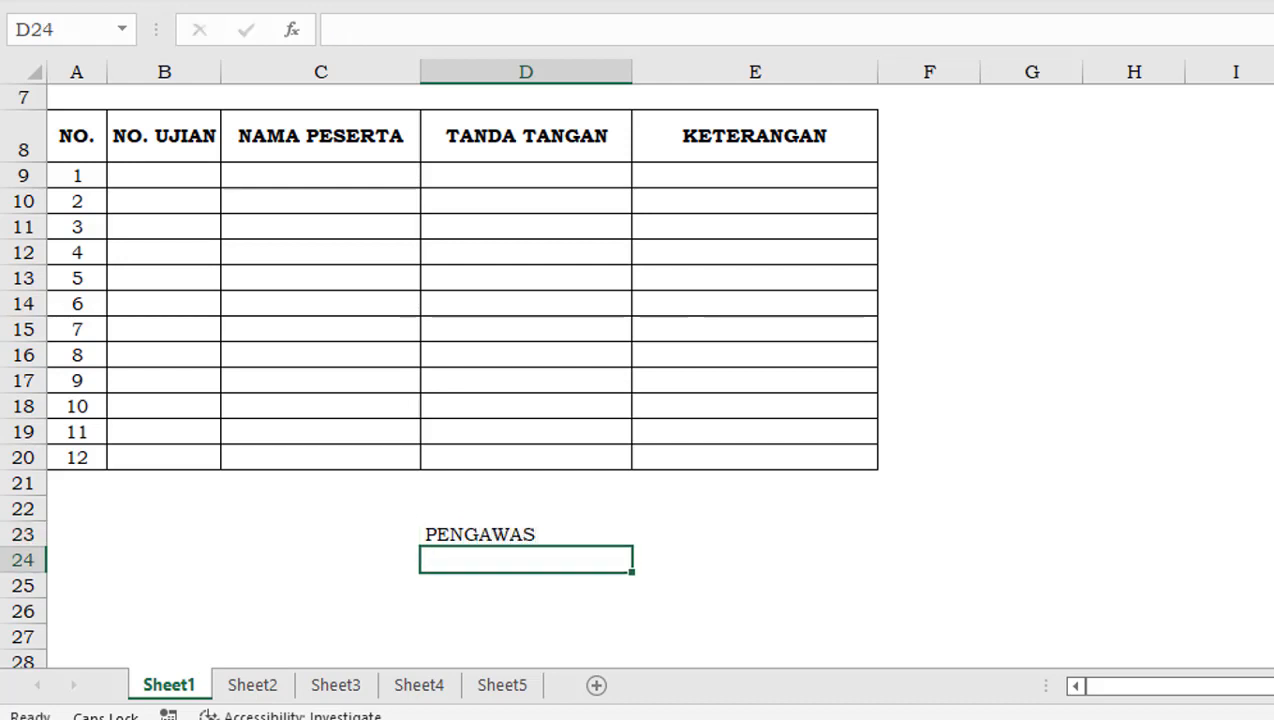
key(Return)
key(Return)
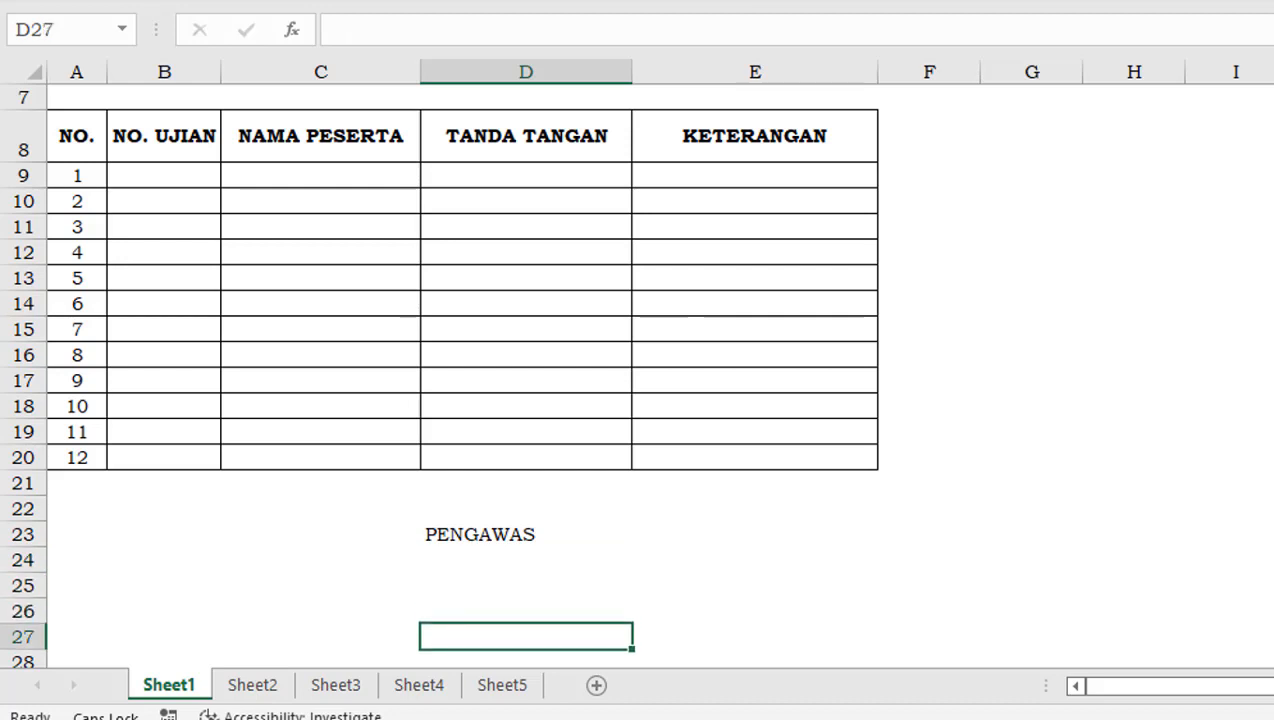
text(____________________________)
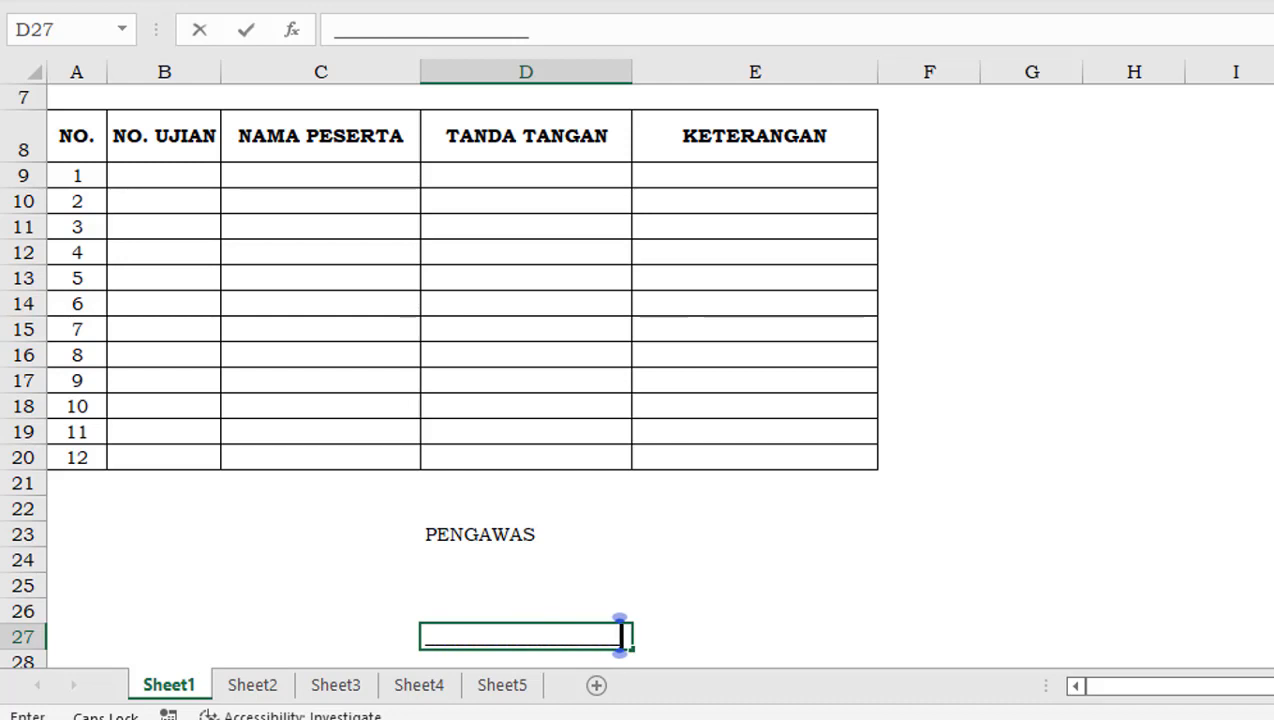
key(Return)
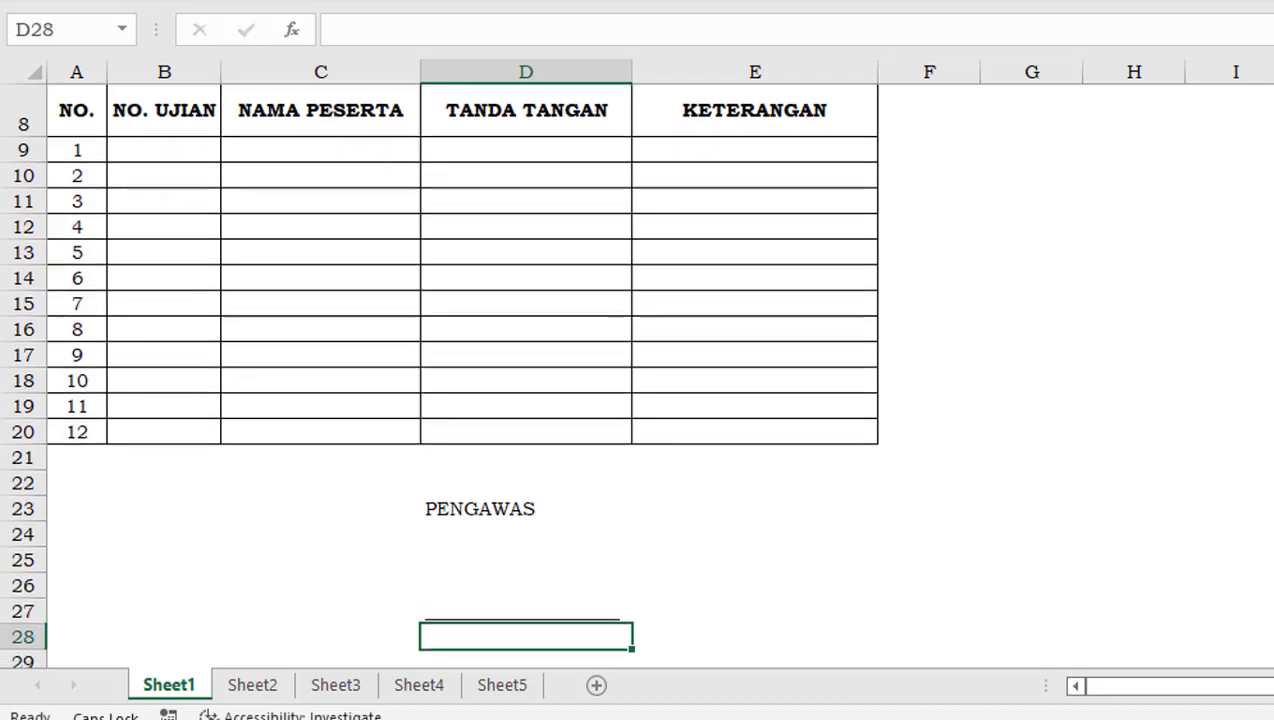
Step: Increase the indent of the PENGAWAS signature block in D23:D28 by ten levels
key(shift+Up)
key(shift+Up)
key(shift+Up)
key(shift+Up)
key(shift+Up)
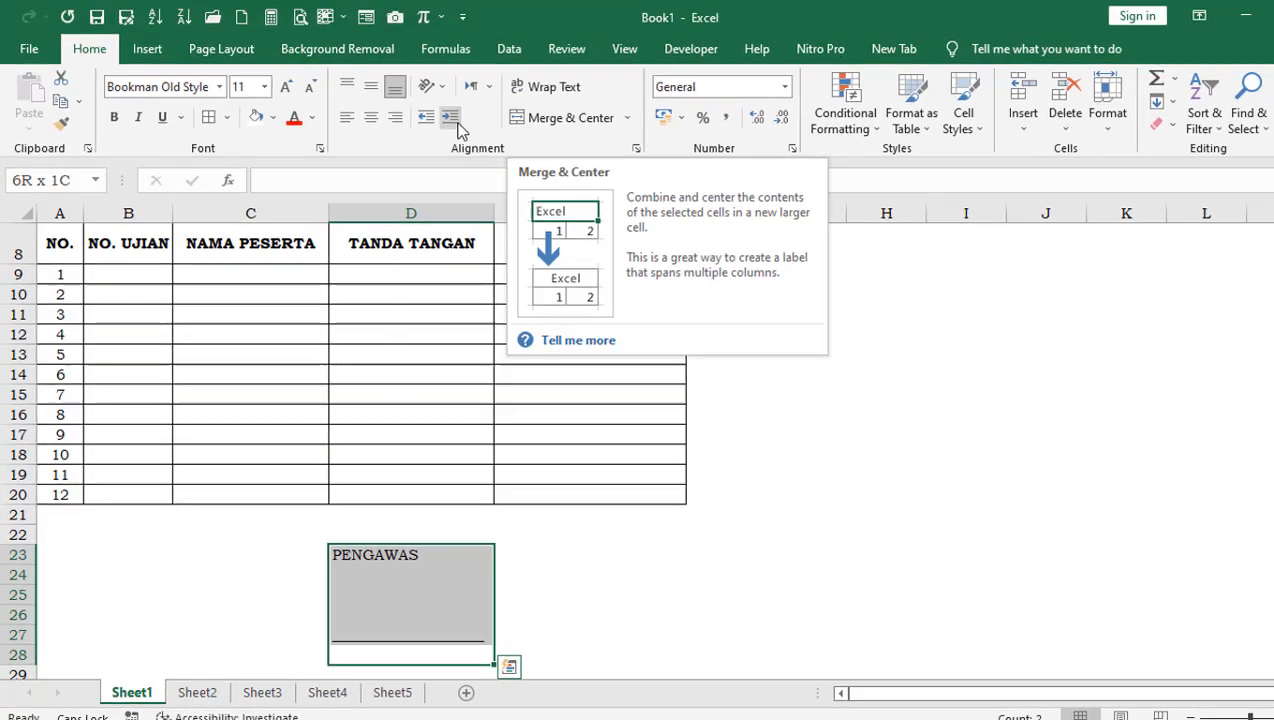
click(451, 118)
click(451, 118)
click(451, 118)
click(451, 118)
click(451, 118)
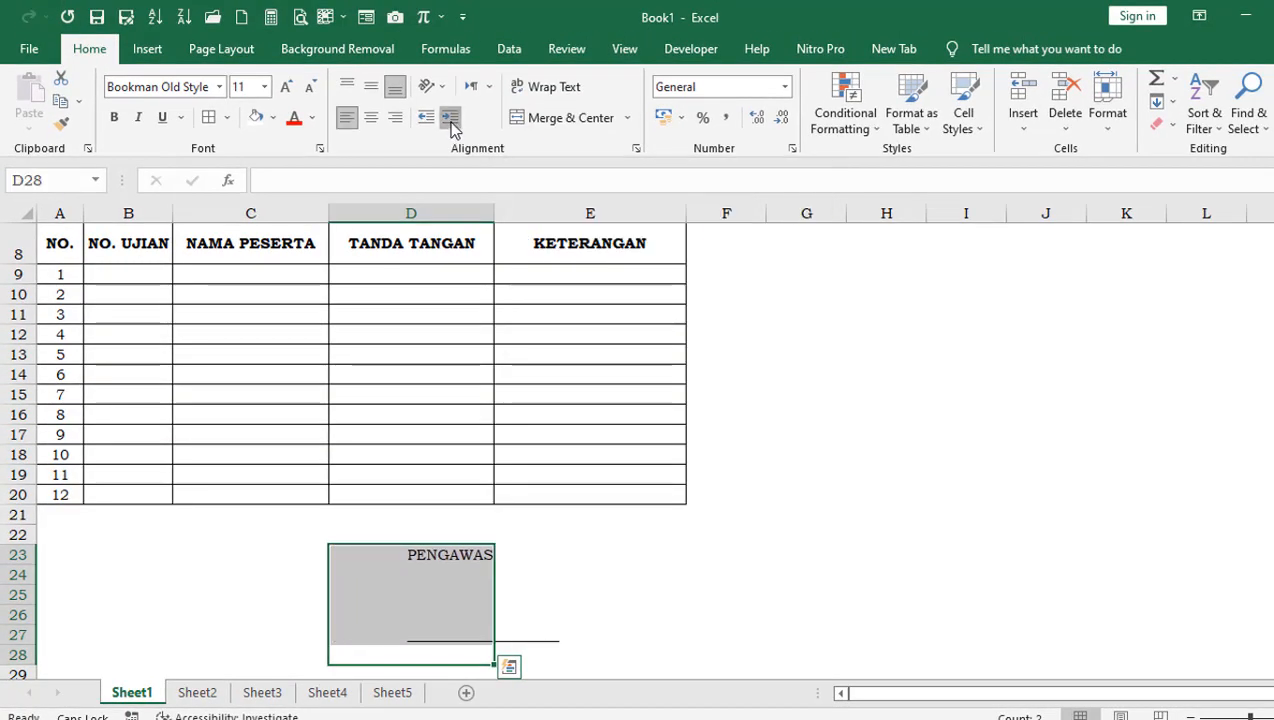
click(451, 118)
click(451, 118)
click(452, 120)
click(453, 122)
click(453, 122)
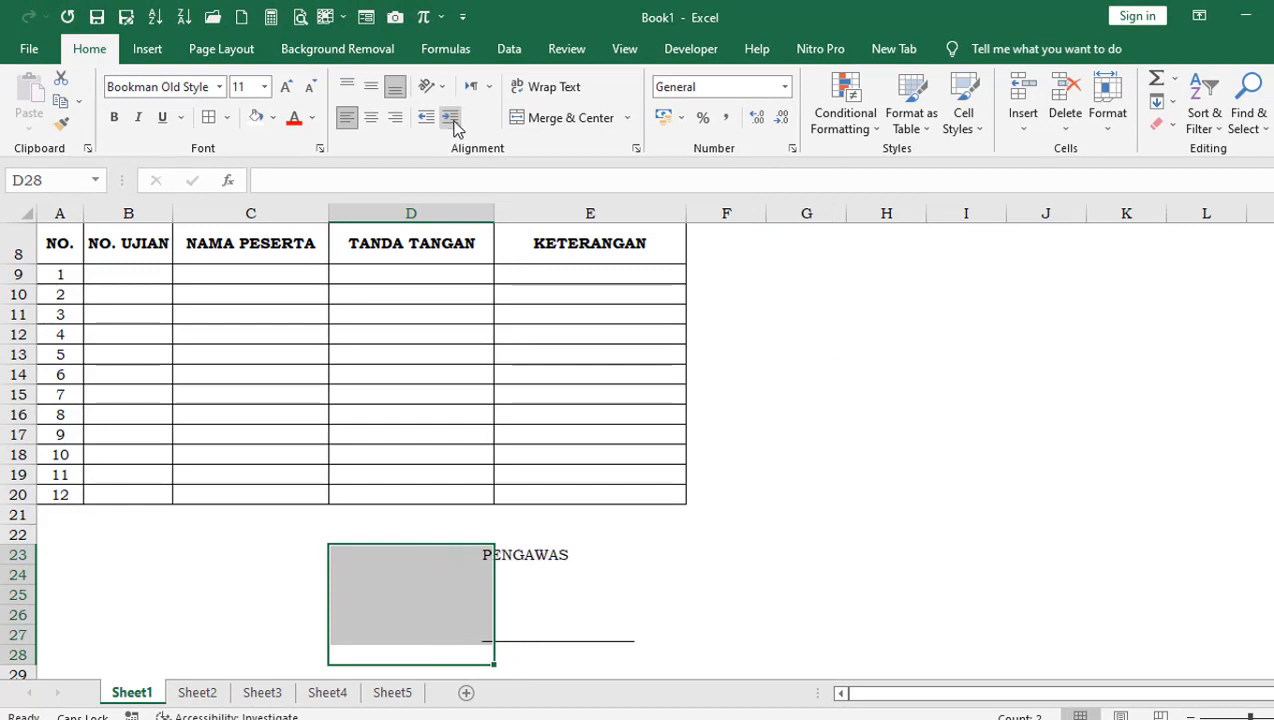
click(828, 535)
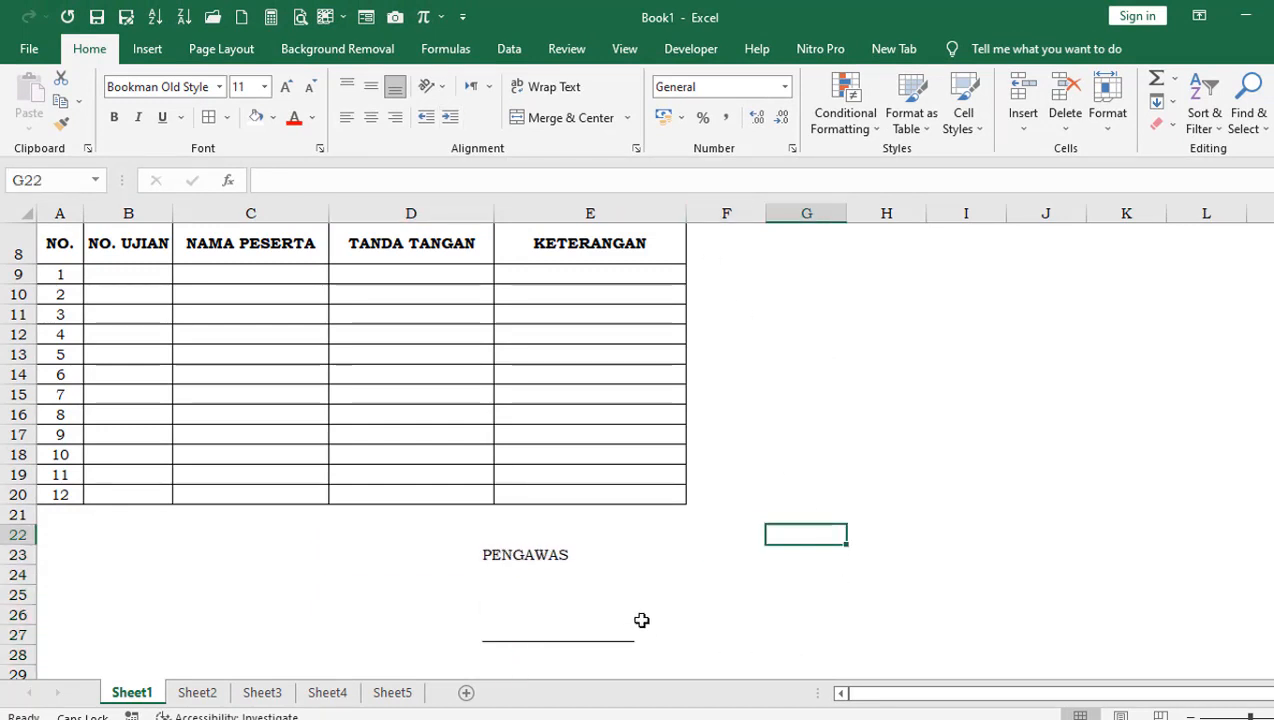
Step: Wrap the text of the NO. UJIAN header in B8 and narrow column B so the header splits over two lines
scroll(697, 532, up, 2)
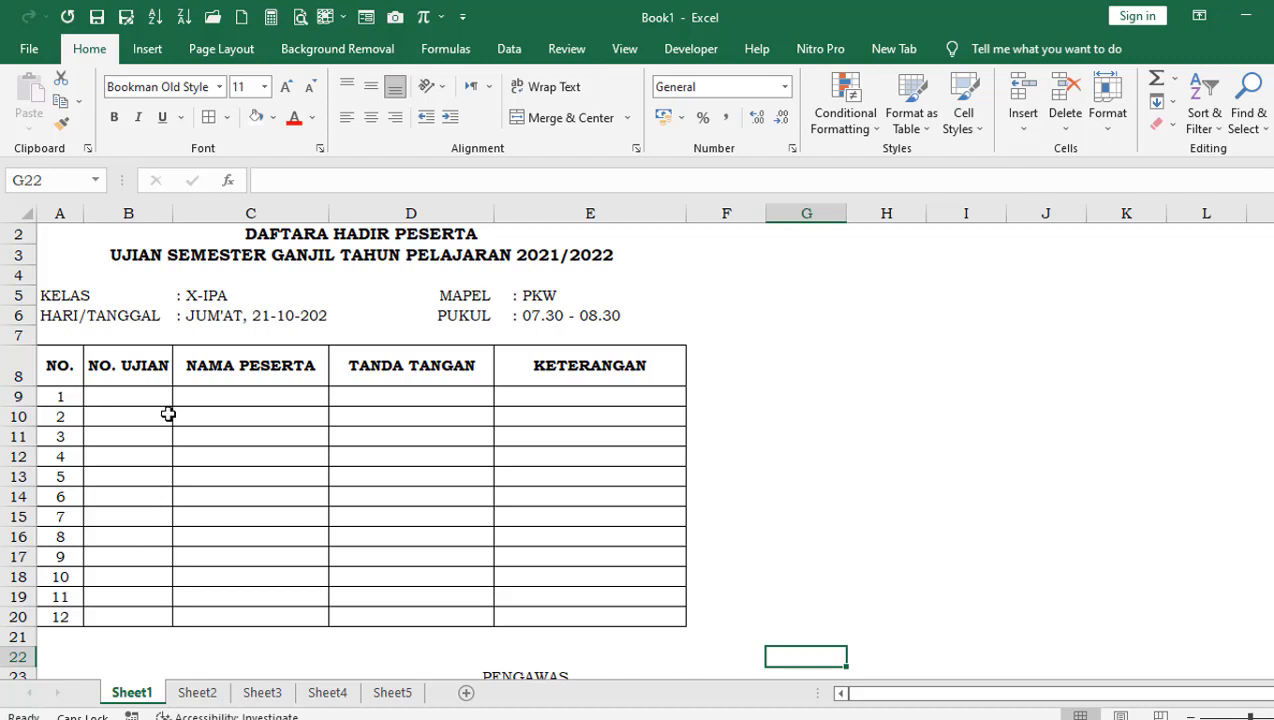
click(138, 366)
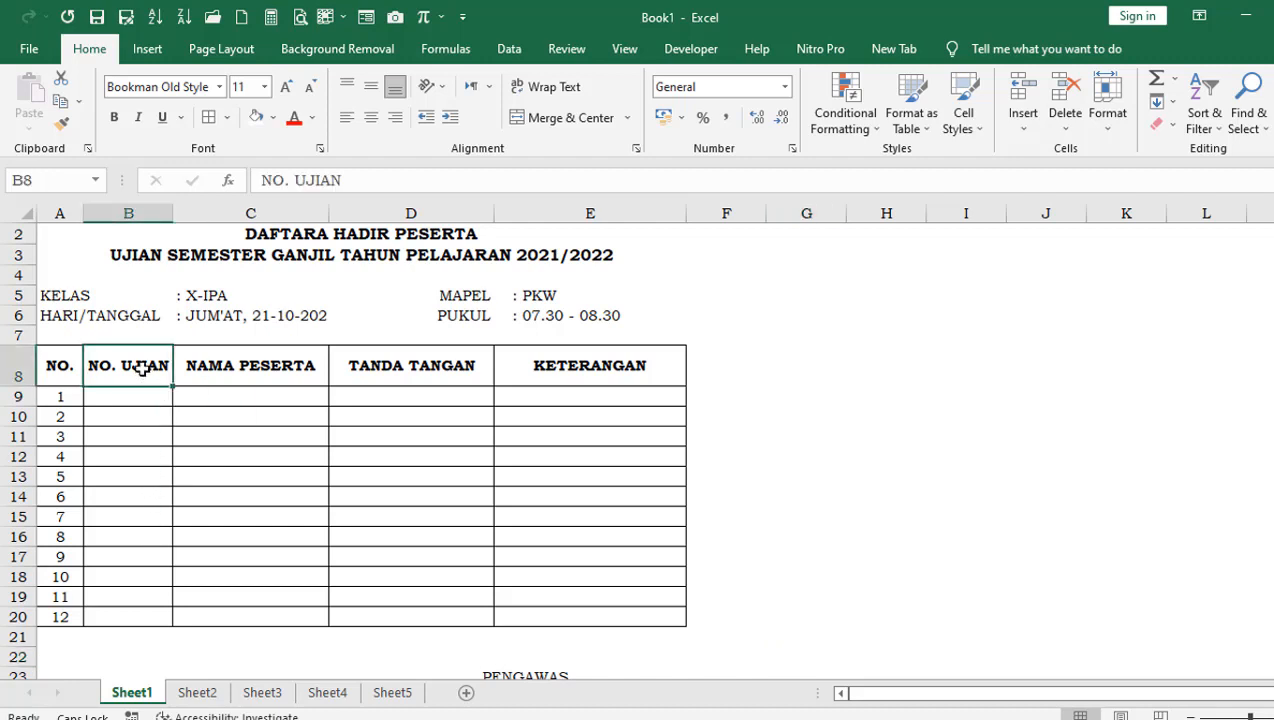
click(545, 87)
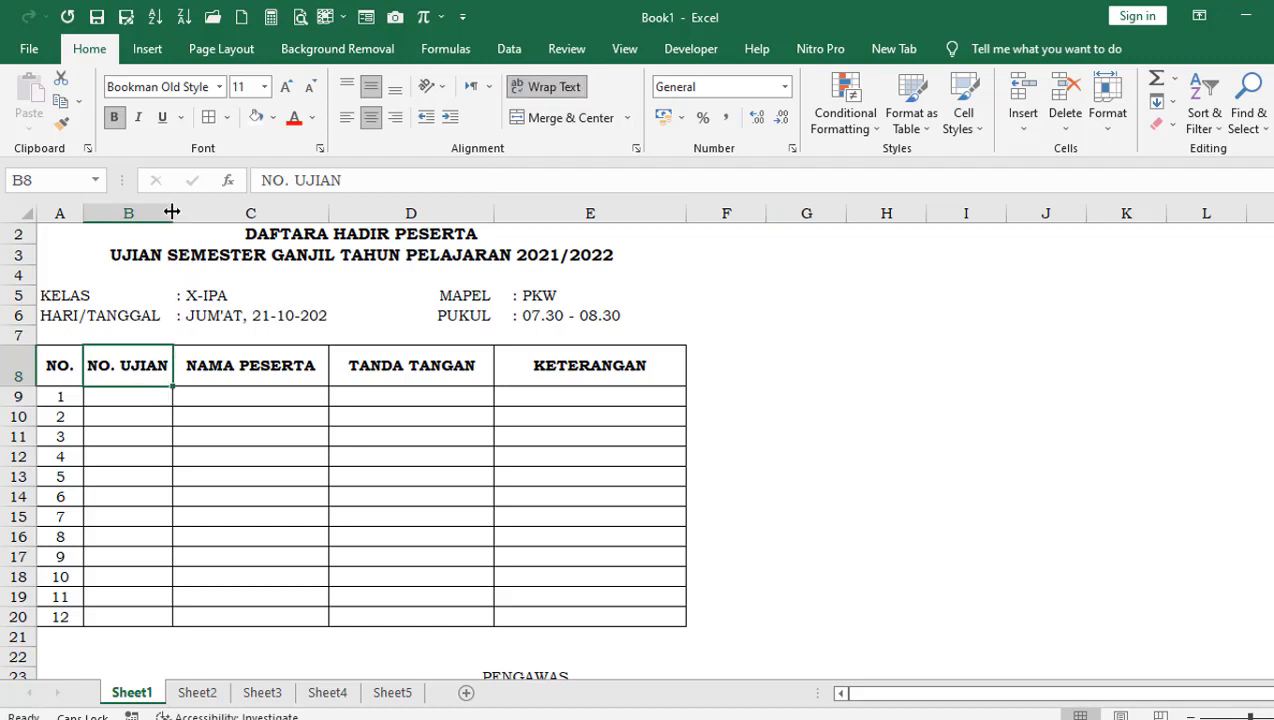
drag(172, 212, 146, 214)
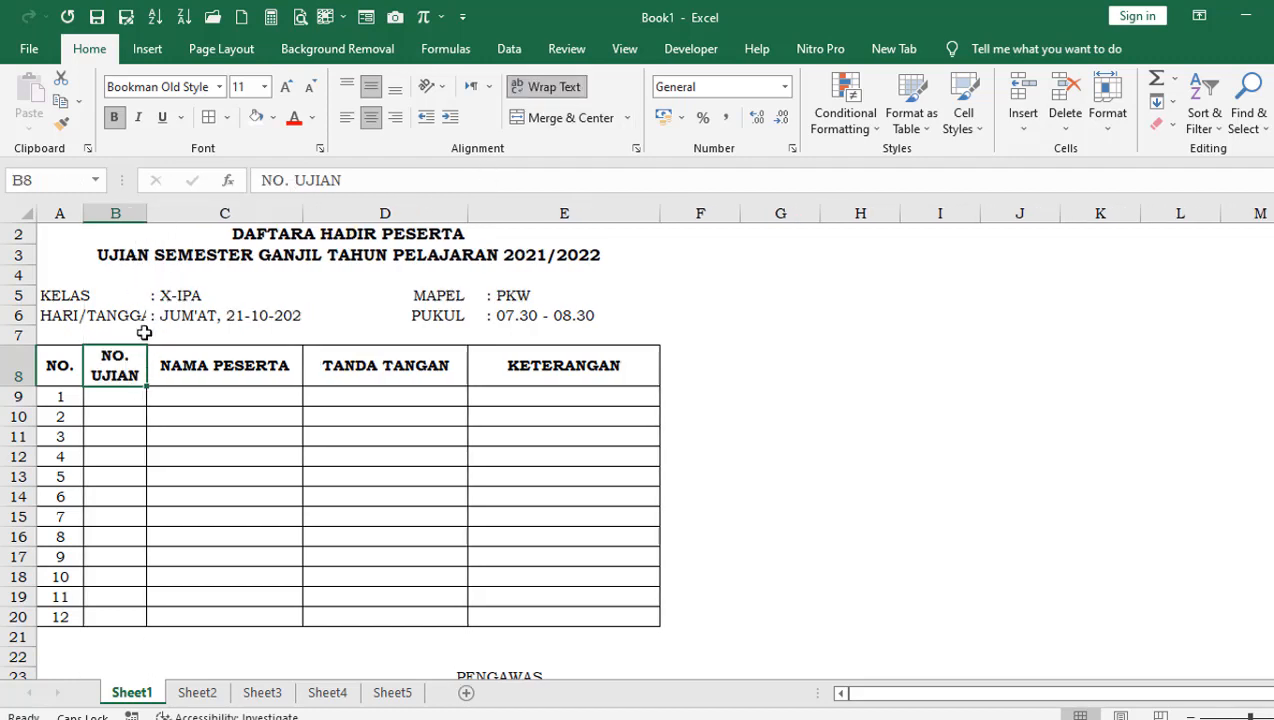
click(252, 479)
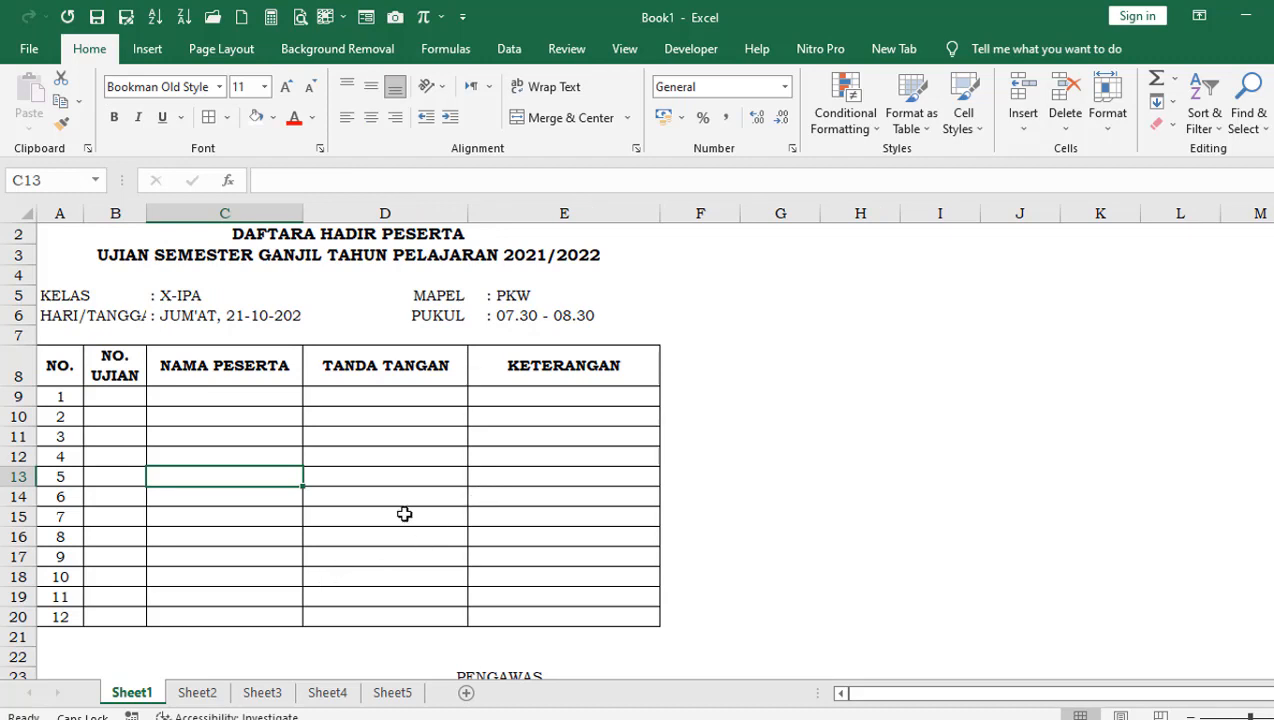
scroll(405, 519, down, 1)
scroll(406, 525, down, 2)
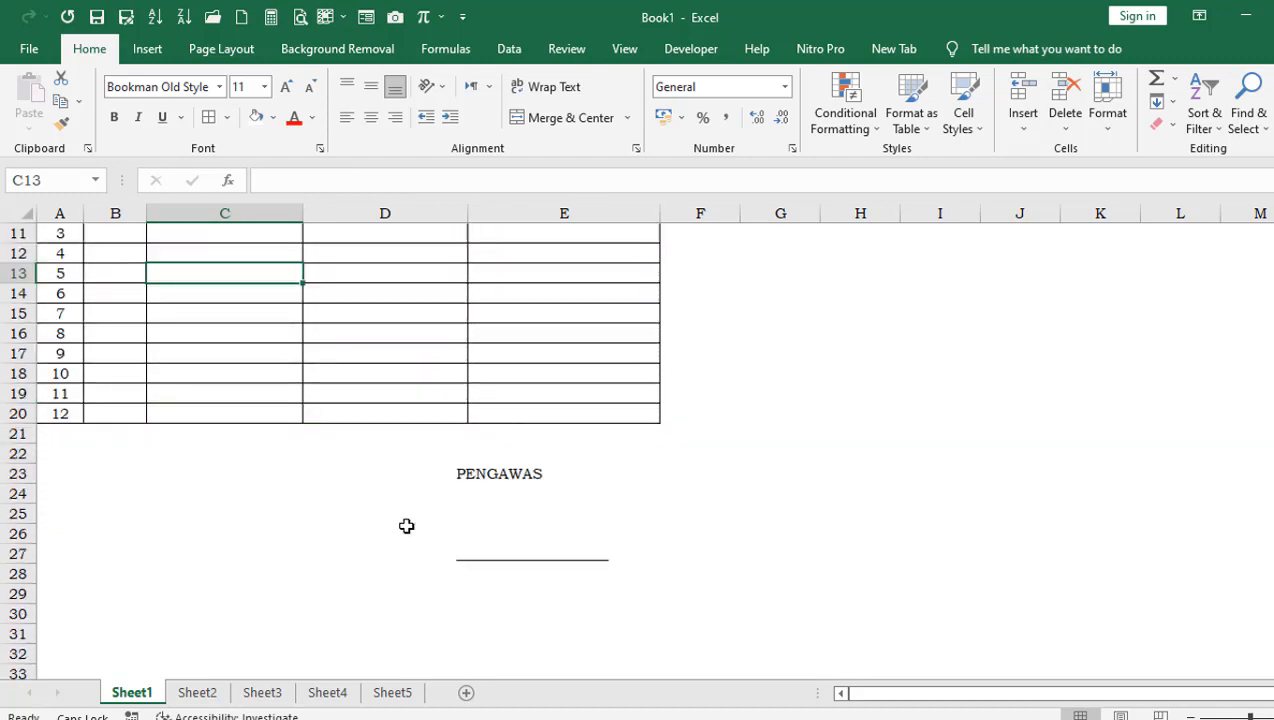
scroll(407, 526, up, 1)
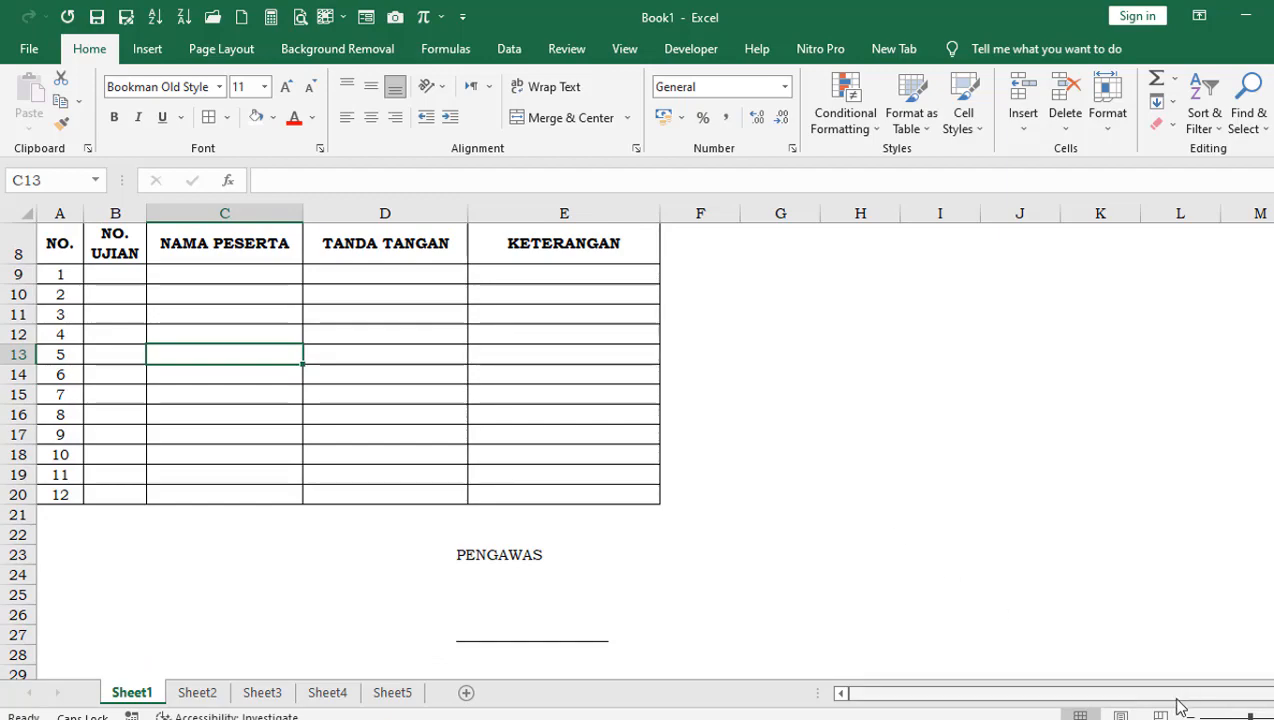
drag(1250, 717, 1246, 717)
scroll(848, 510, up, 2)
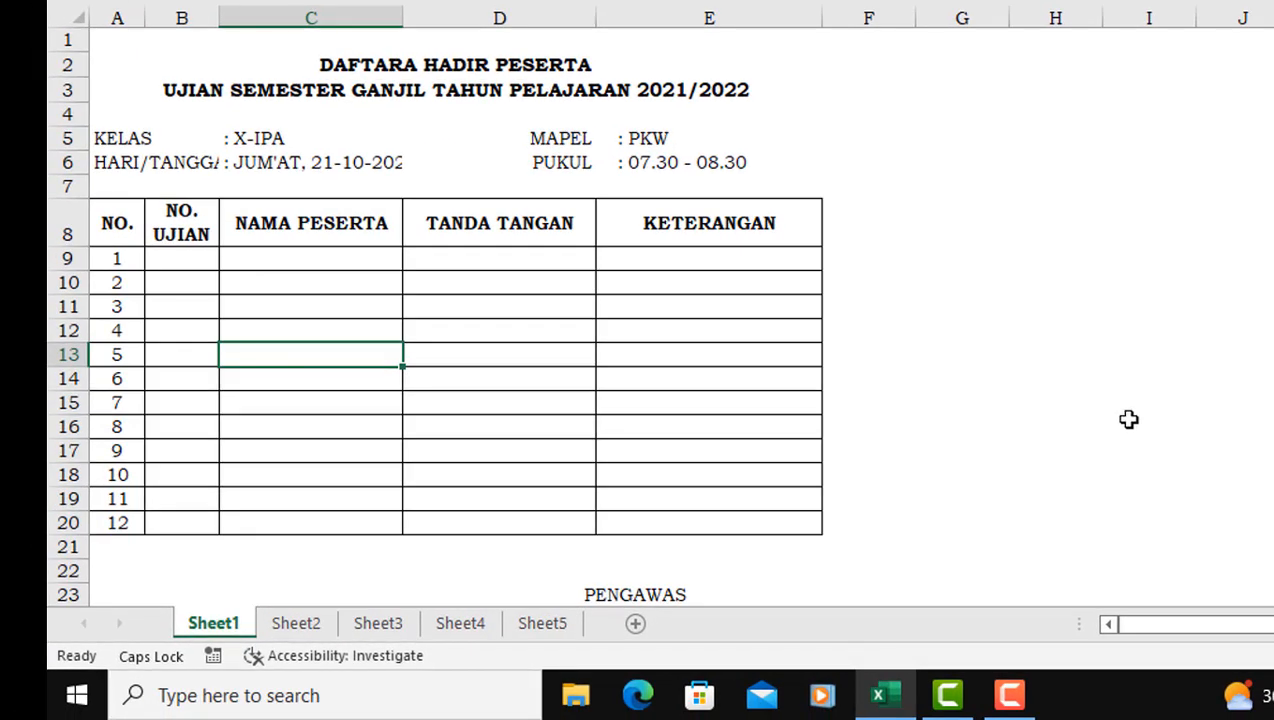